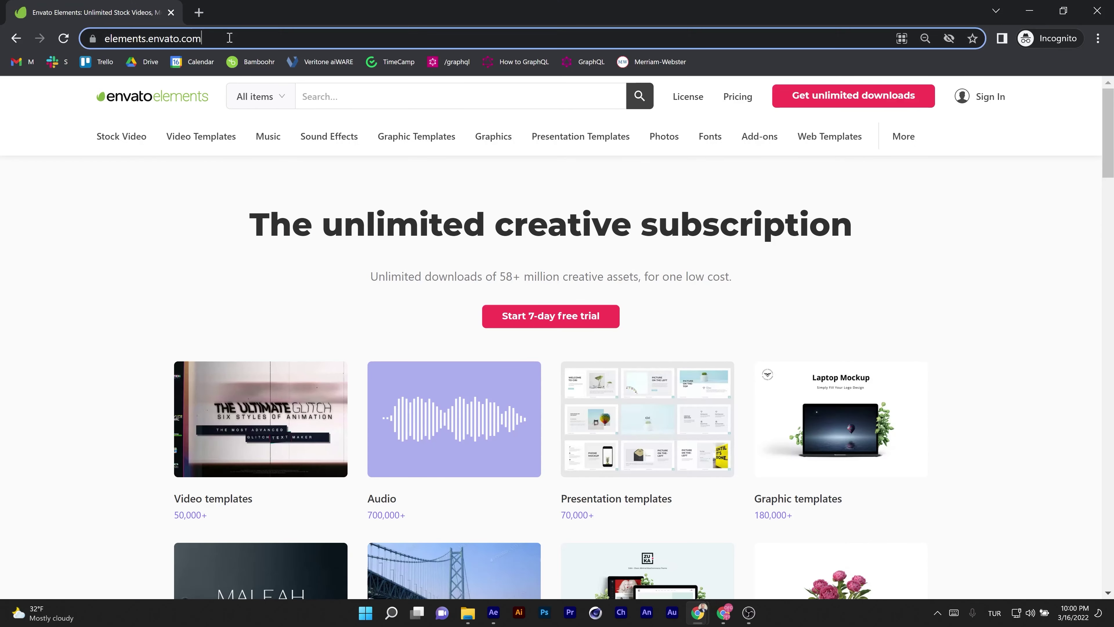
Step: Browse the Envato Elements page and bring up the Video Templates menu with its After Effects option
drag(236, 38, 160, 38)
click(128, 184)
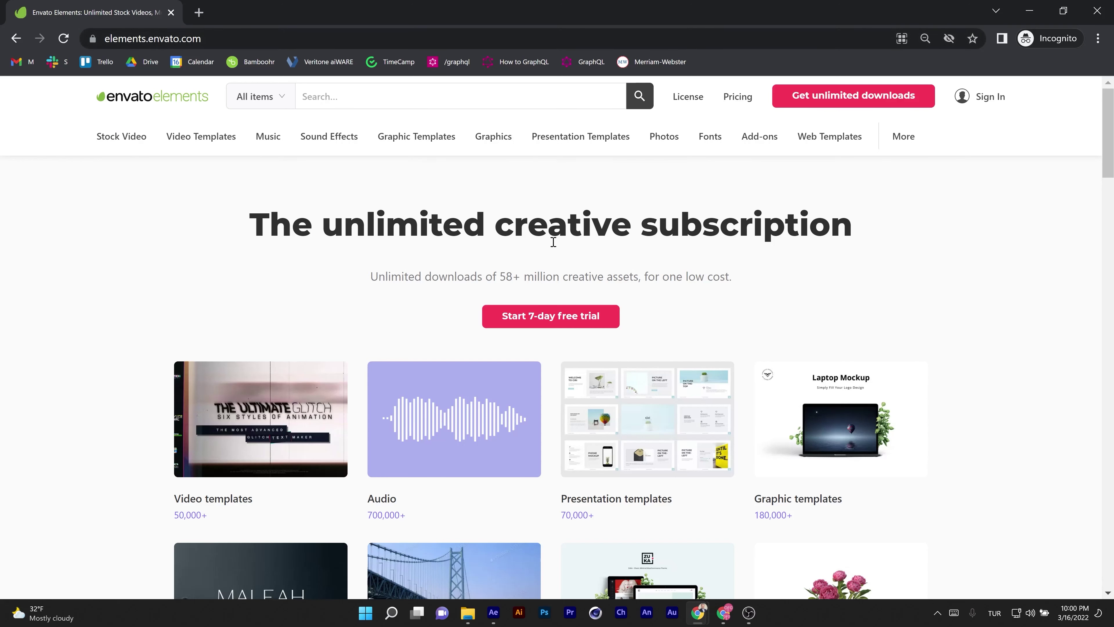
scroll(552, 305, down, 5)
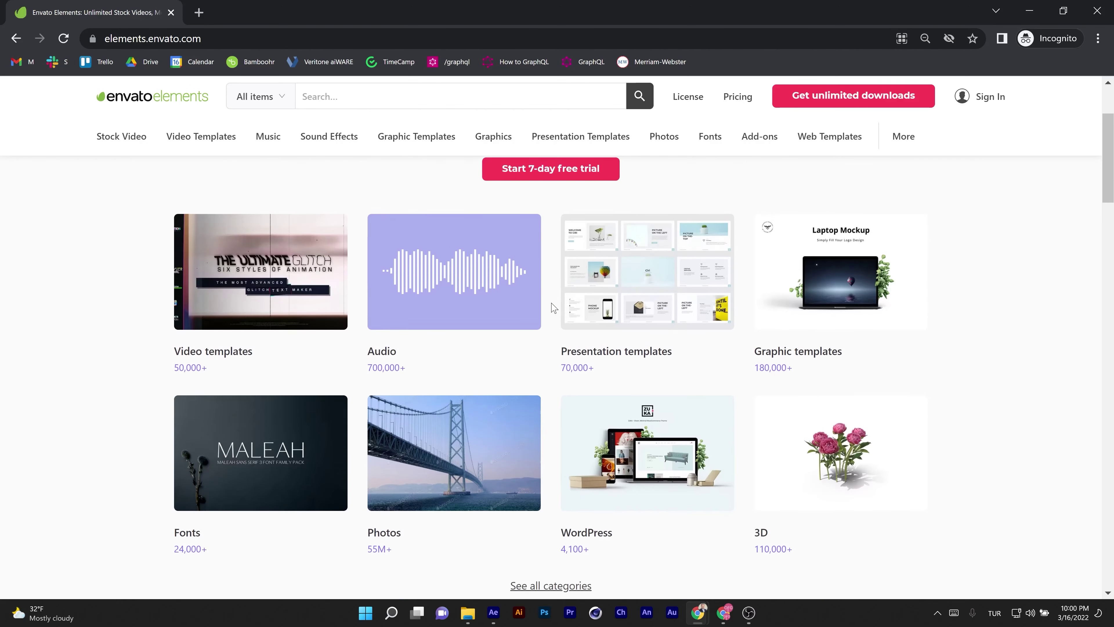
scroll(552, 308, up, 5)
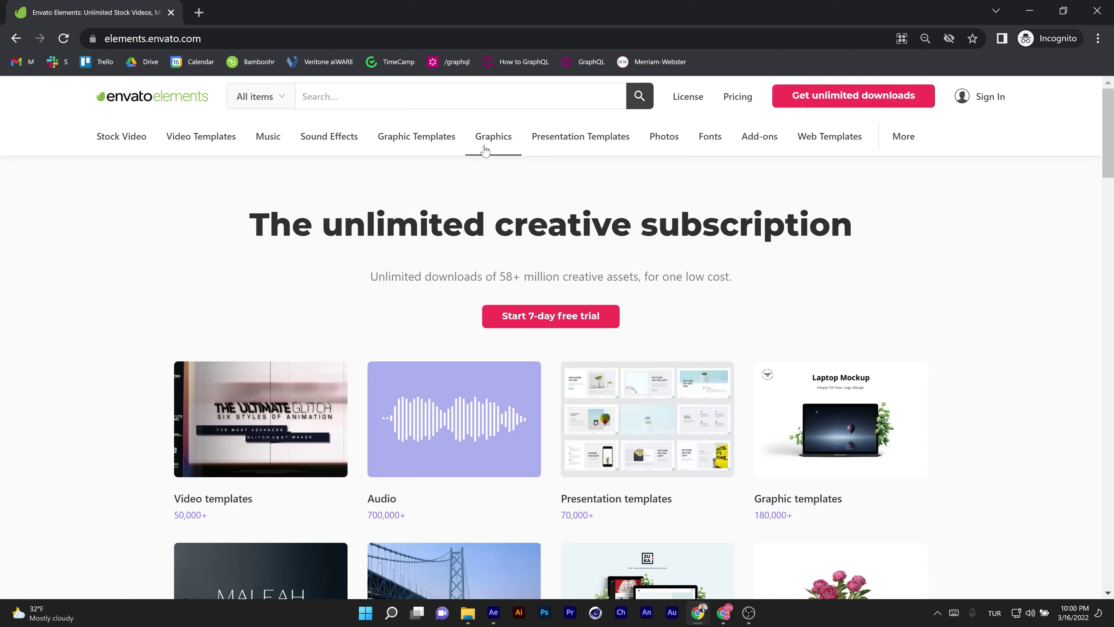
mouse_move(692, 149)
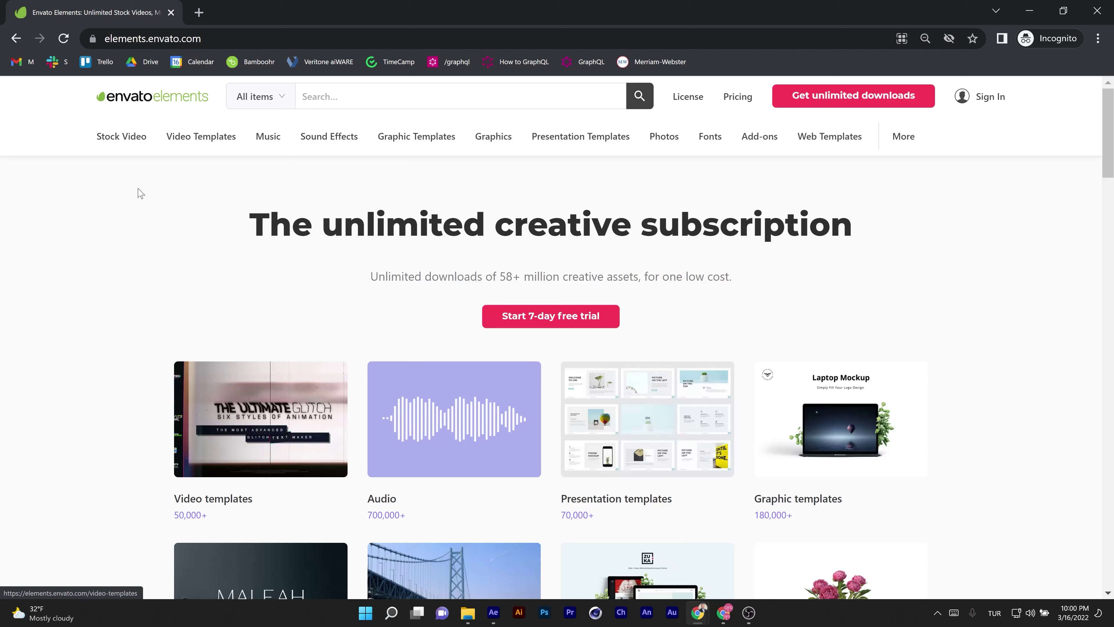
mouse_move(202, 142)
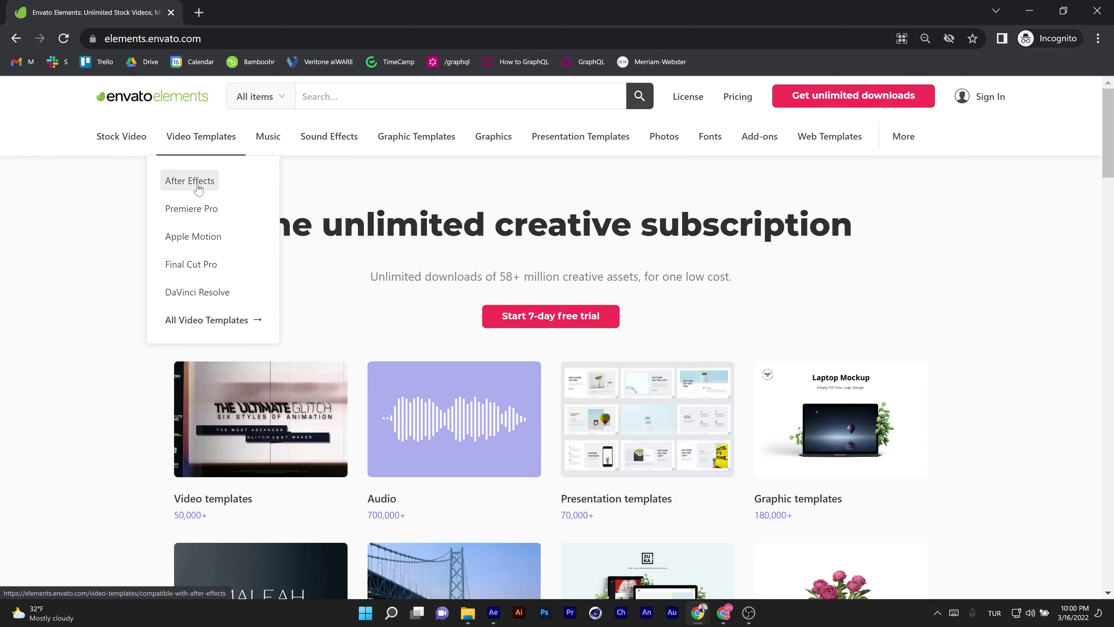
Step: Go to the After Effects templates listing, open the Election Promo item page and review its details
click(199, 187)
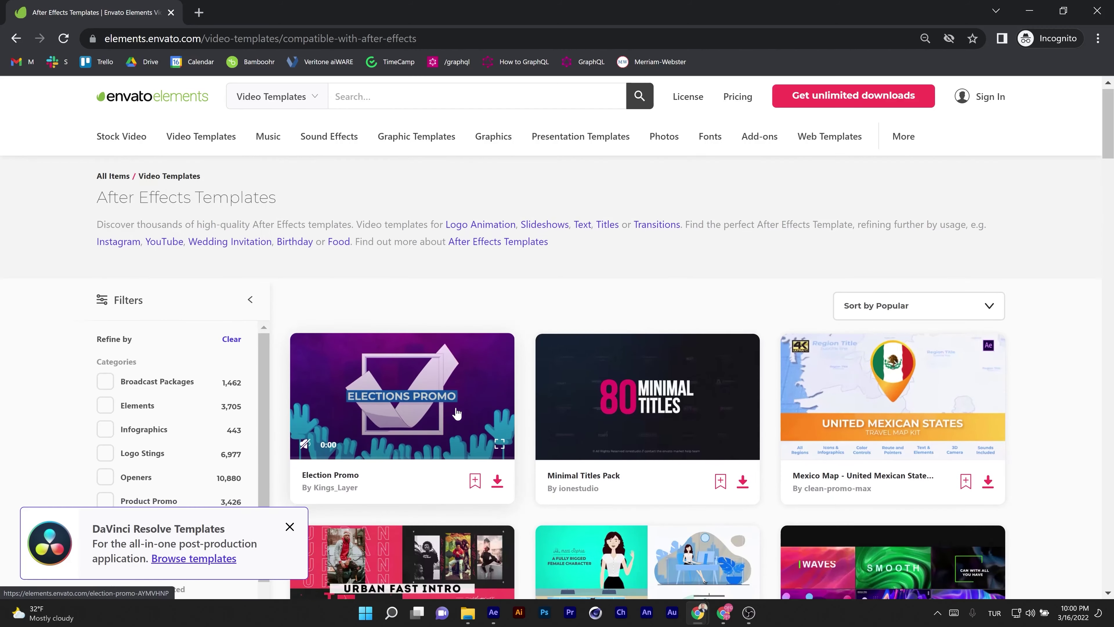
scroll(404, 341, down, 2)
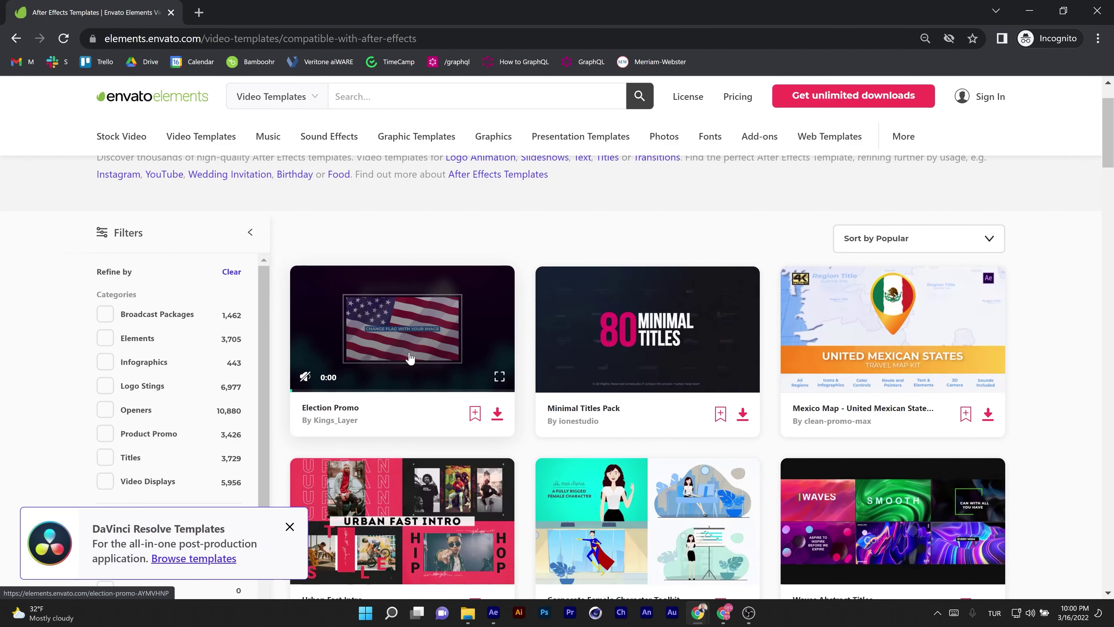
click(416, 334)
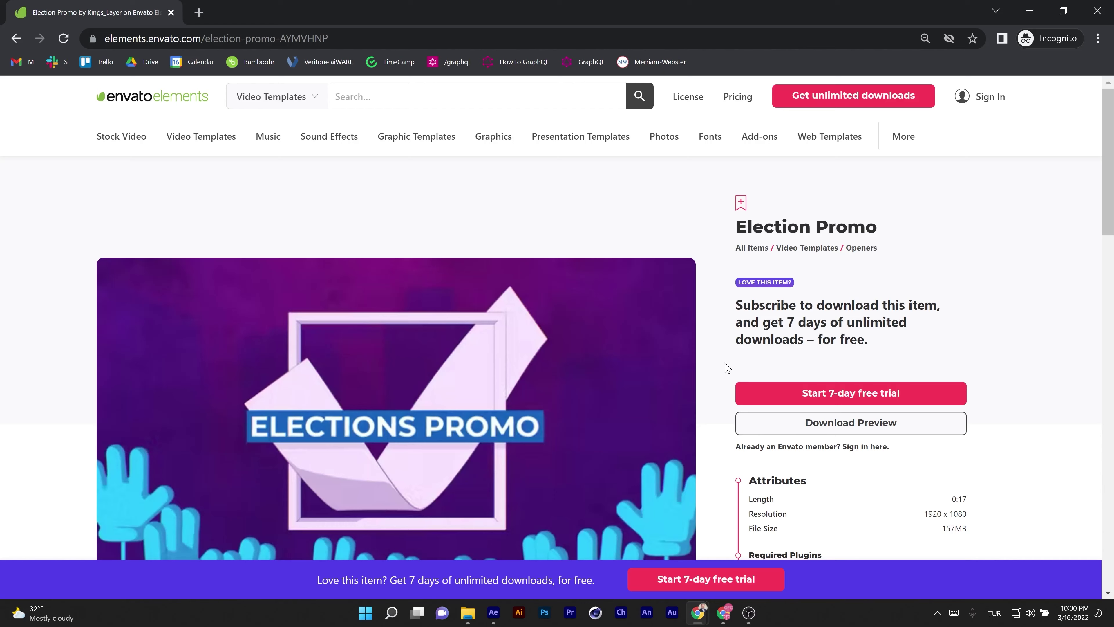
scroll(833, 395, down, 1)
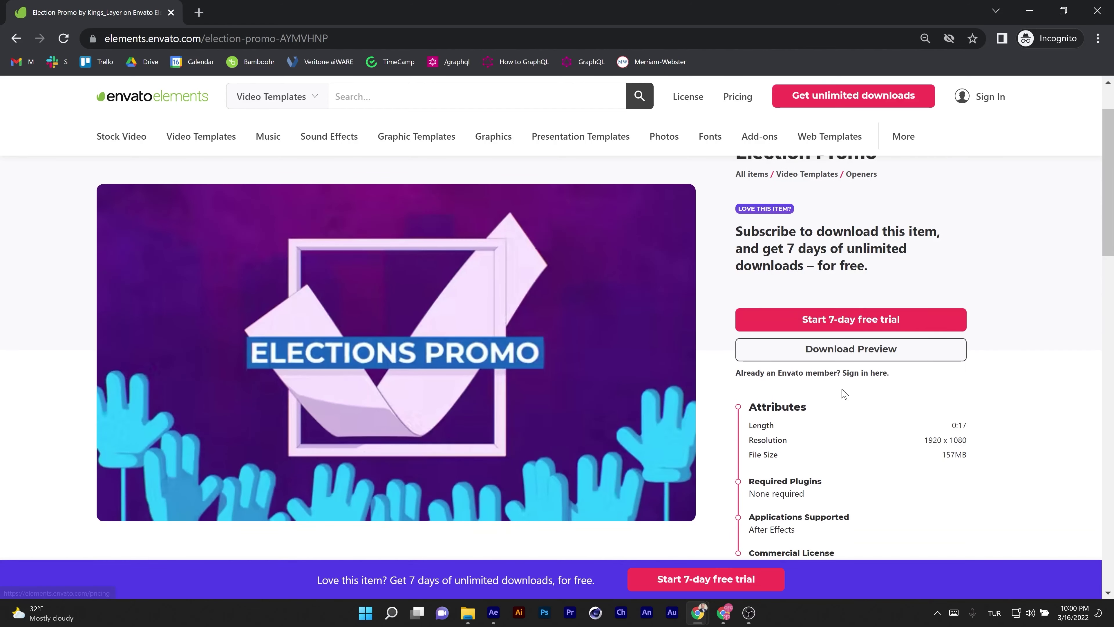
scroll(840, 390, down, 2)
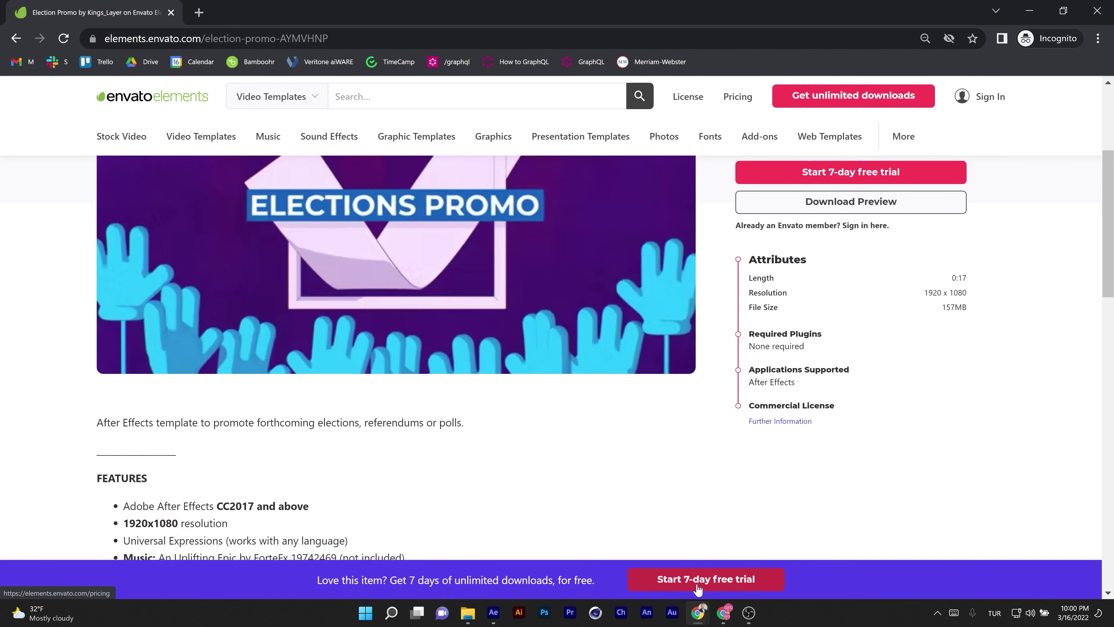
scroll(733, 456, up, 2)
scroll(770, 319, up, 2)
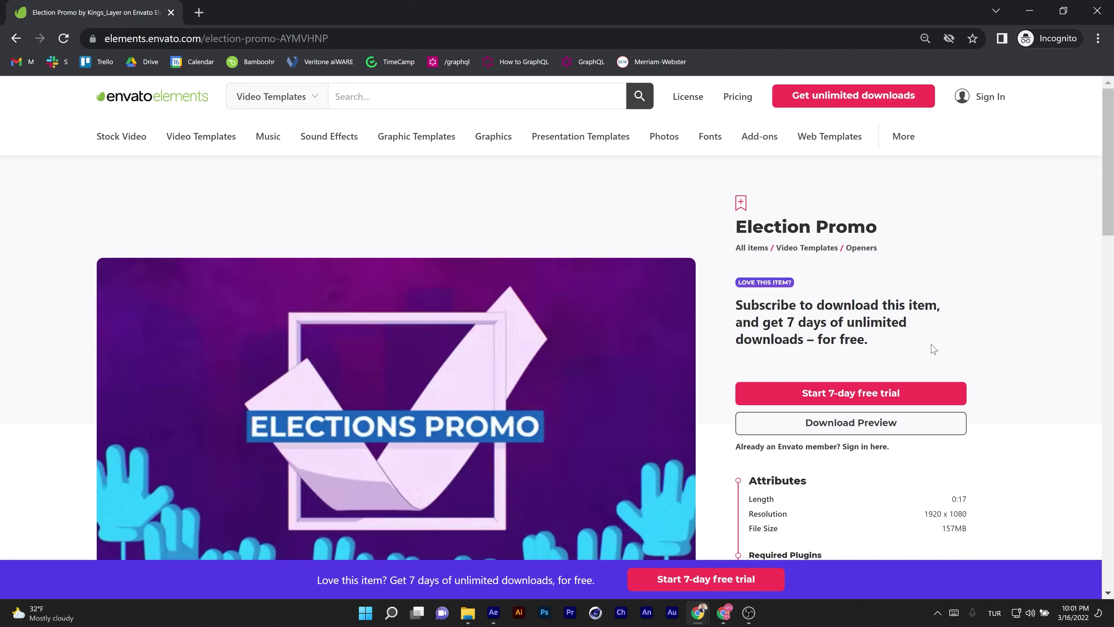
Step: Back in After Effects, locate Free_Particles_4K.248.mp4 and make its layer visible in Fina comp
key(alt+Tab)
drag(392, 369, 321, 378)
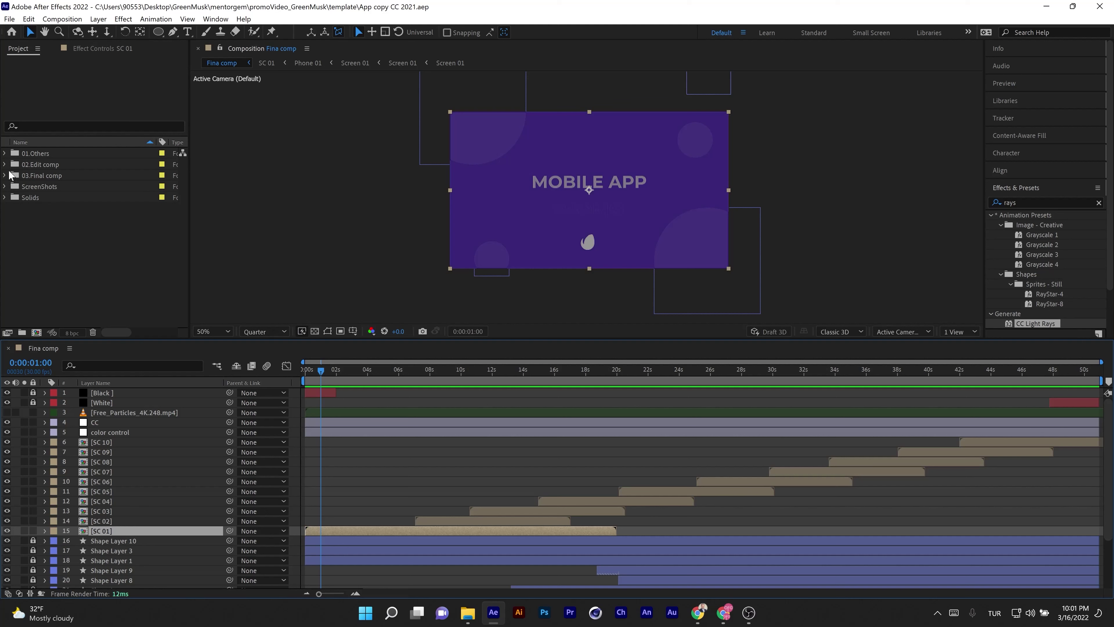
click(4, 154)
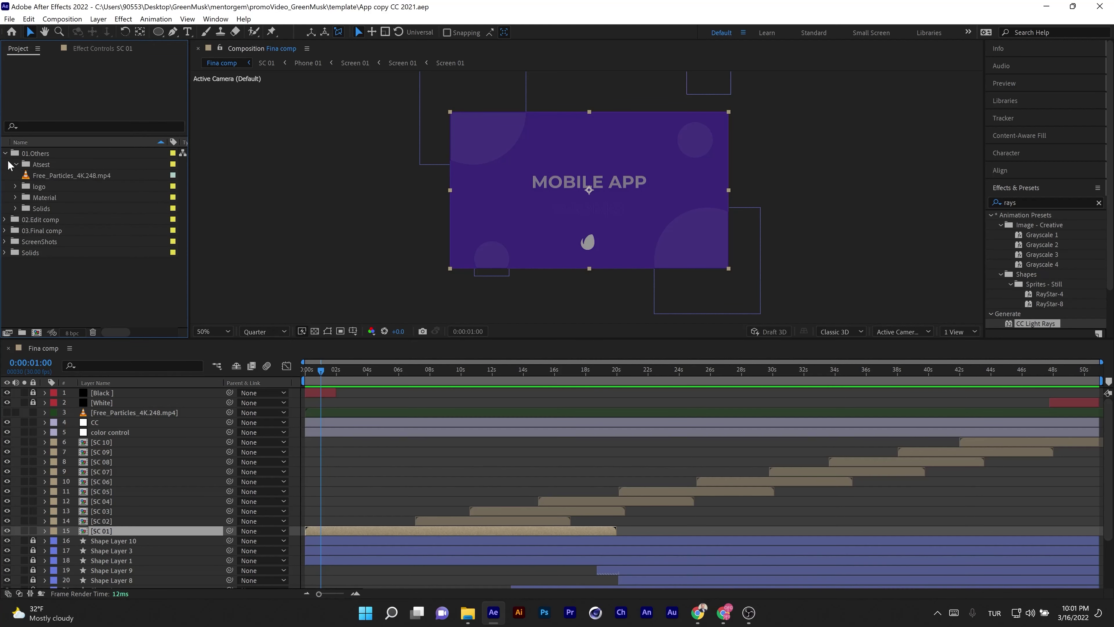
click(41, 163)
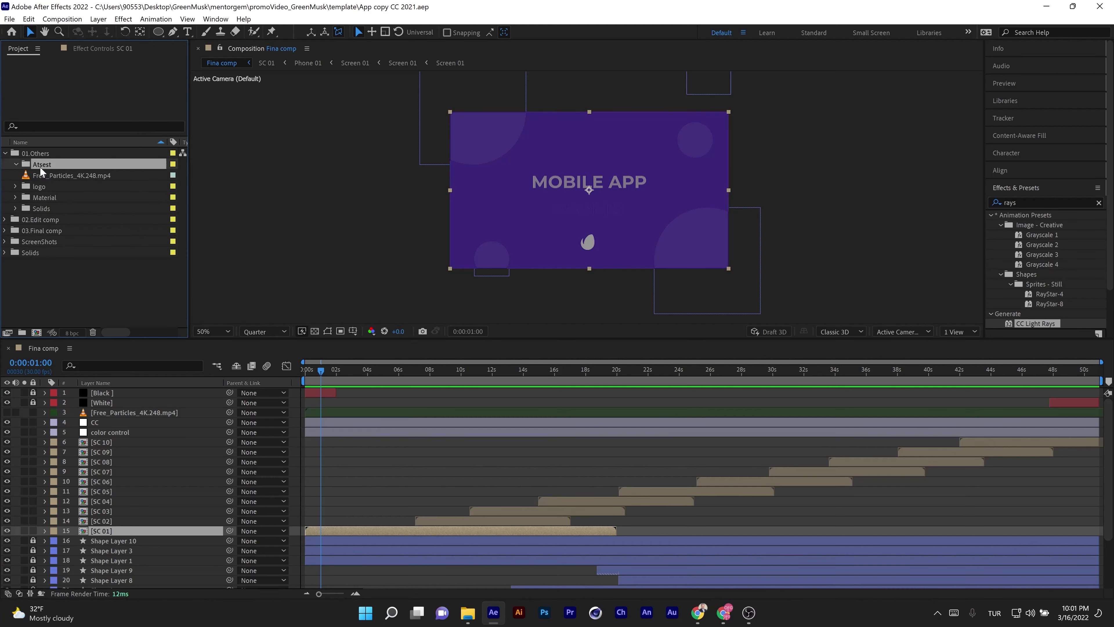
click(61, 176)
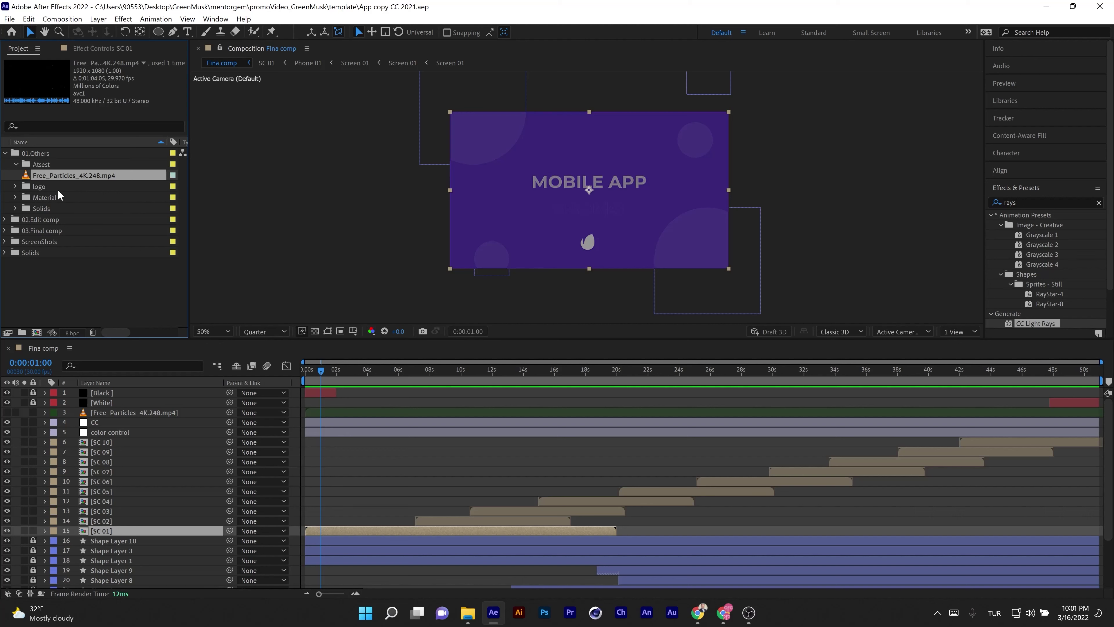
click(131, 413)
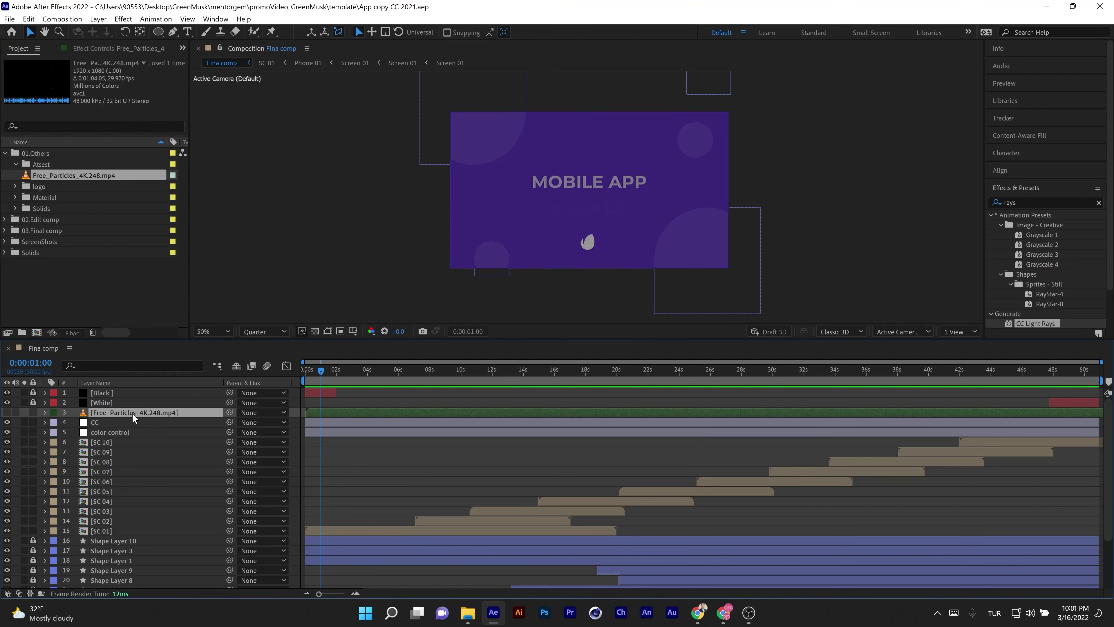
click(7, 413)
Step: Inspect the logo folder items aple, Goglee and Shape, then view the Download now frame
click(14, 188)
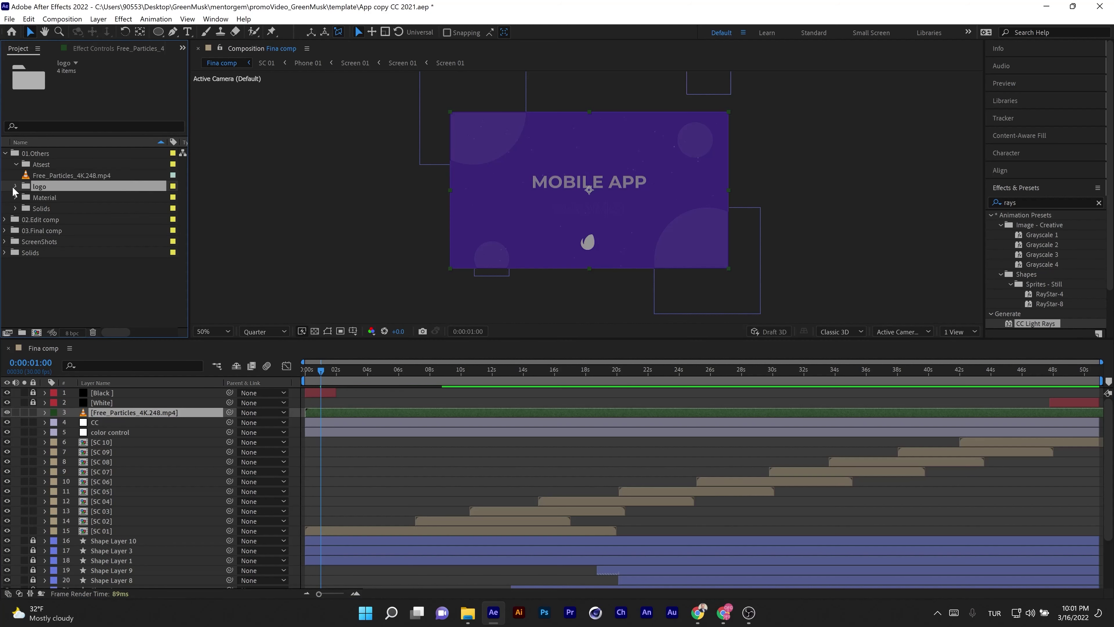
click(14, 186)
click(52, 198)
click(55, 210)
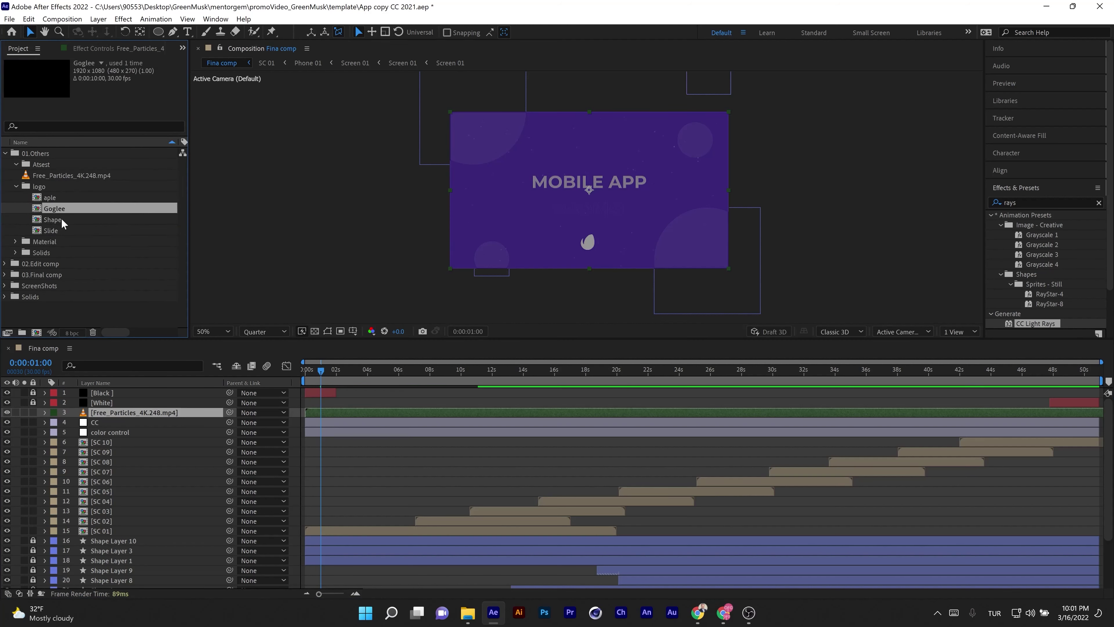
click(55, 220)
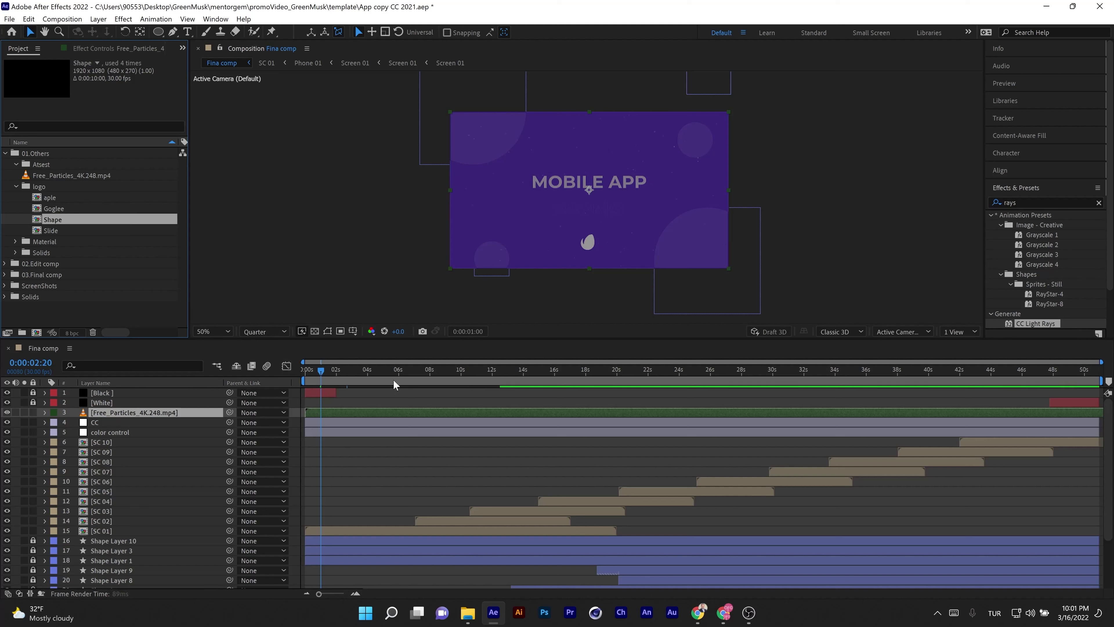
drag(337, 377, 1047, 430)
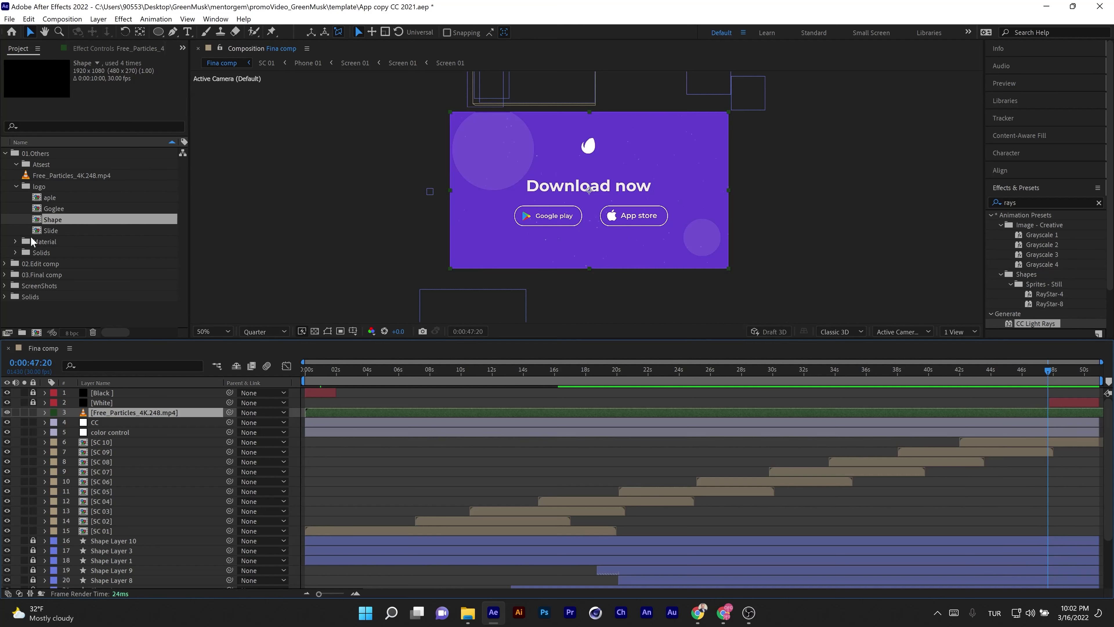
Step: Browse the Material, Solids, 02.Edit comp and 03.Final comp folders in the Project panel
click(15, 241)
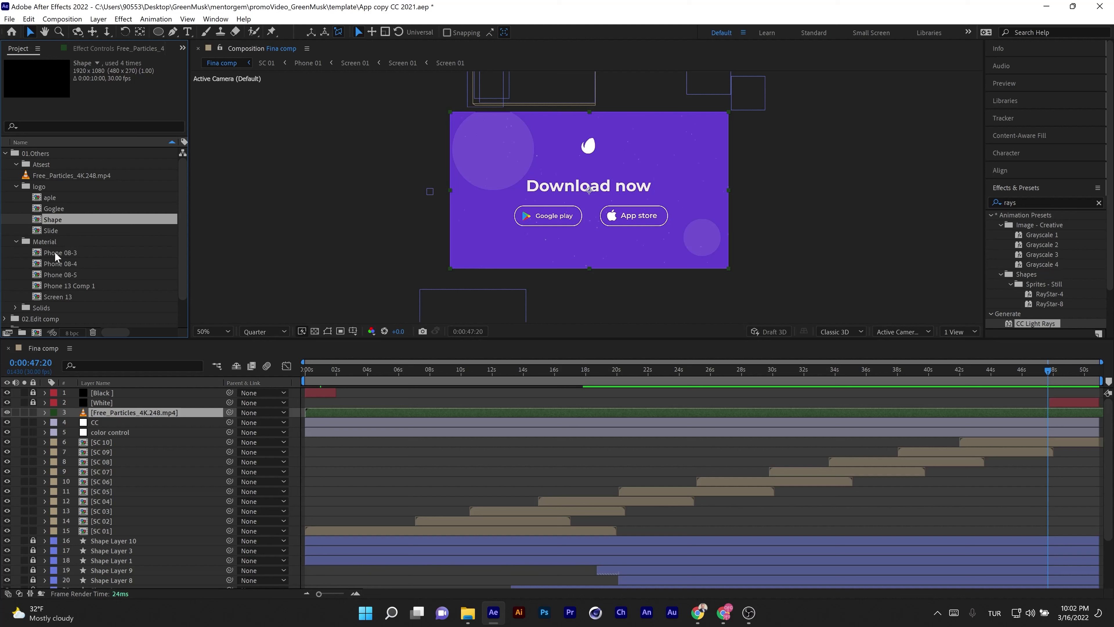
click(15, 242)
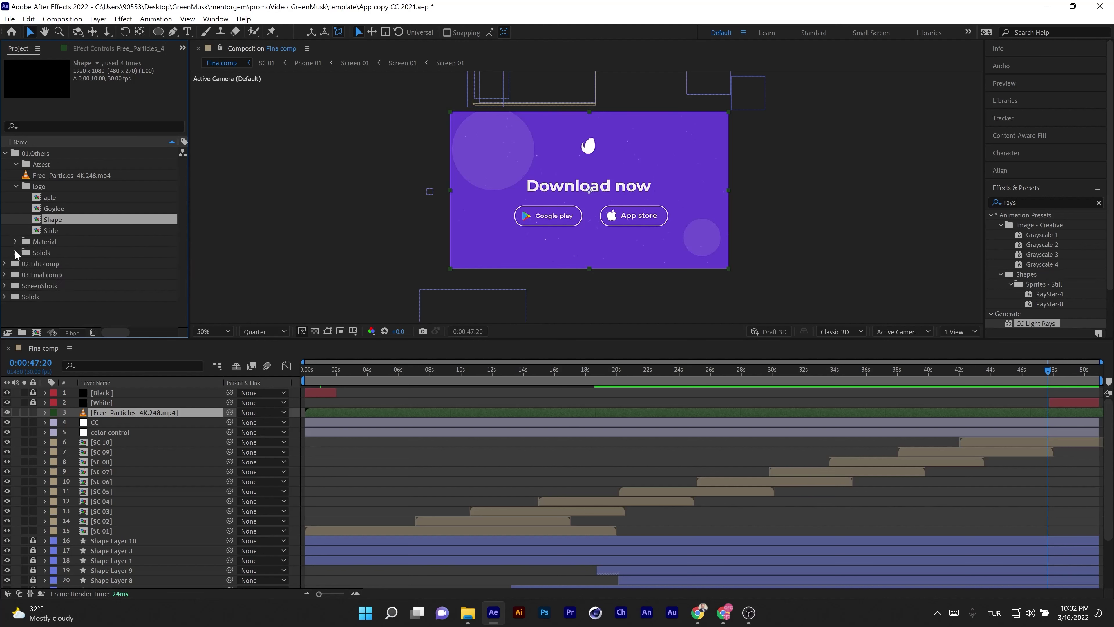
click(15, 253)
click(17, 153)
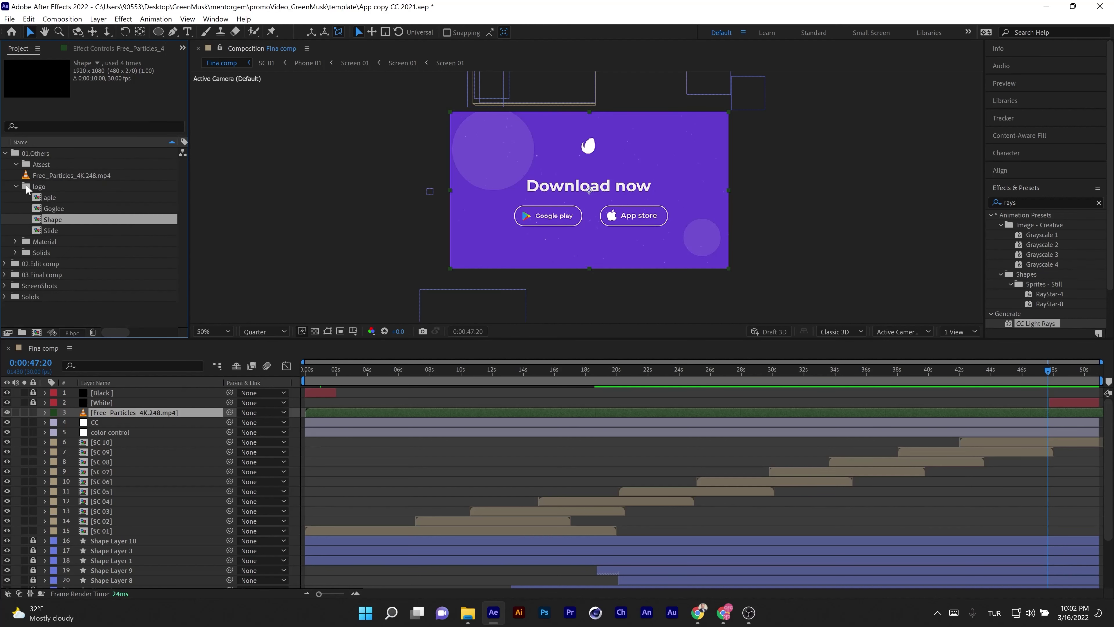
click(41, 264)
click(41, 274)
click(40, 285)
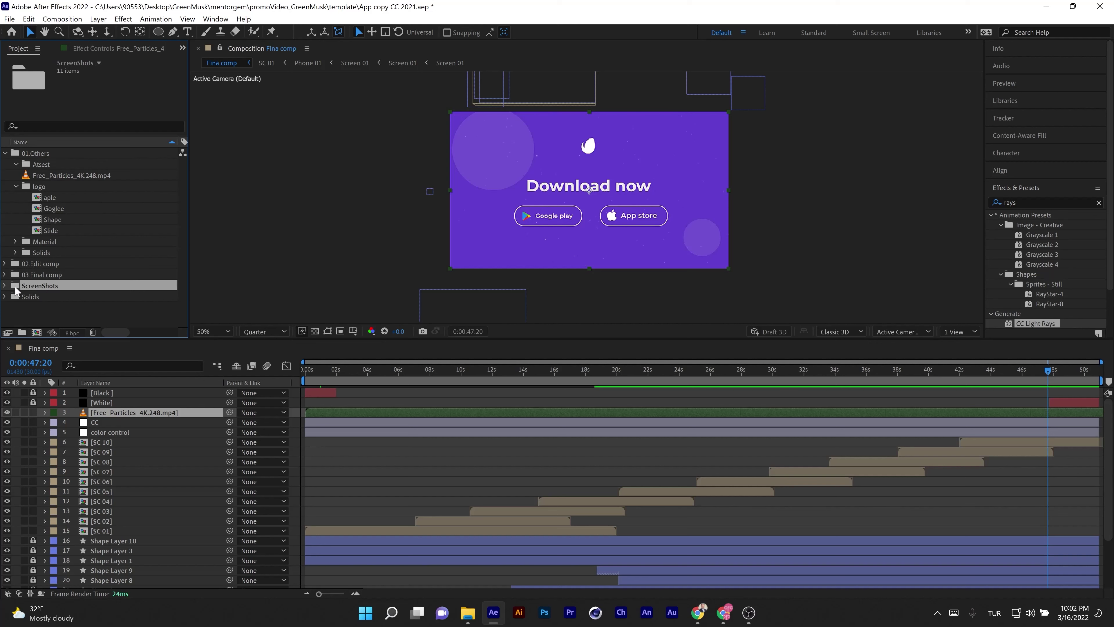
Step: Review the ScreenShots folder's M - Find a mentor - 128, 129 and 130 images
click(5, 285)
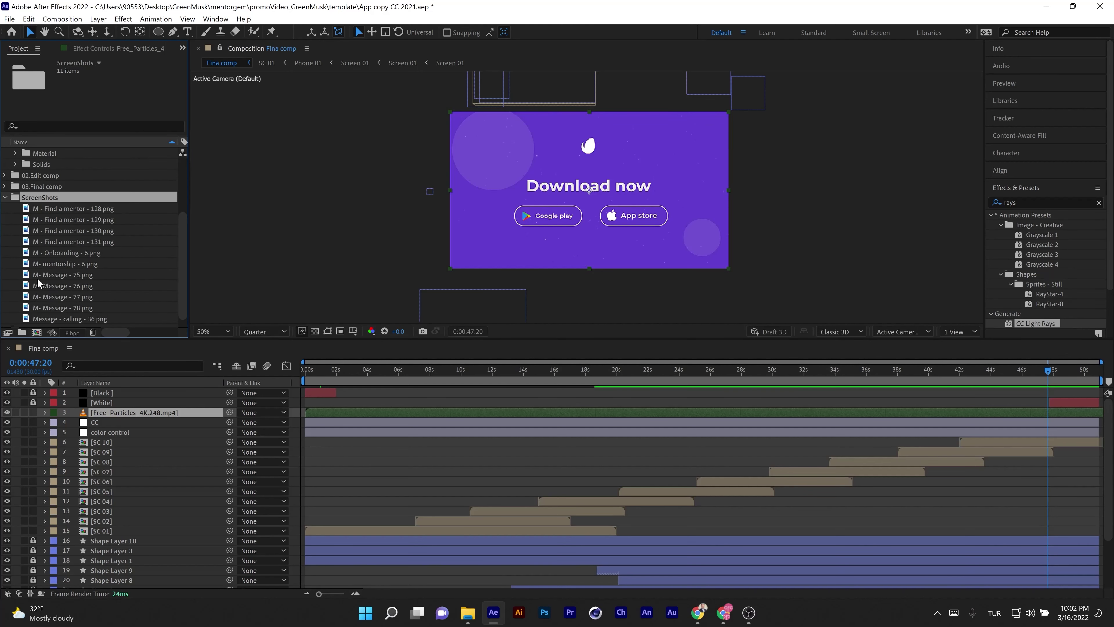
click(64, 208)
click(64, 219)
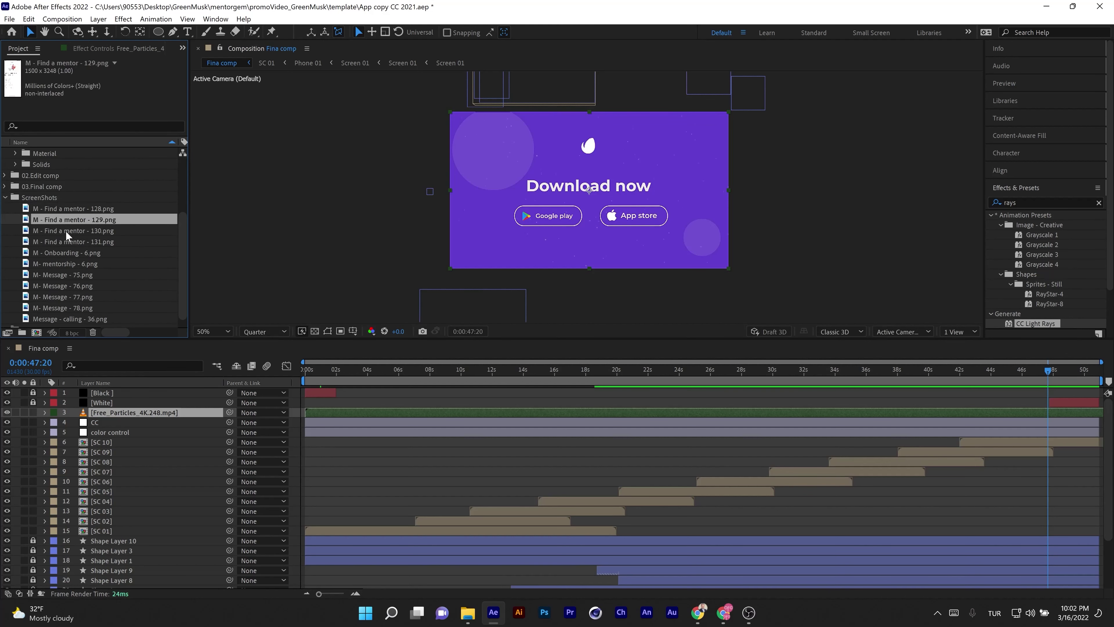
click(66, 231)
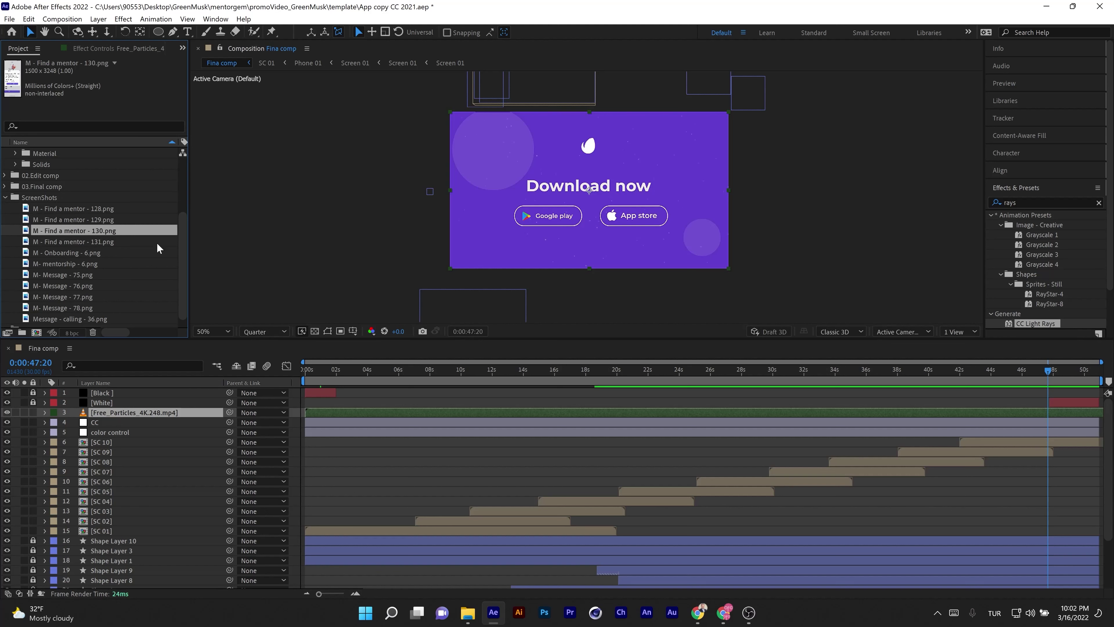
click(5, 198)
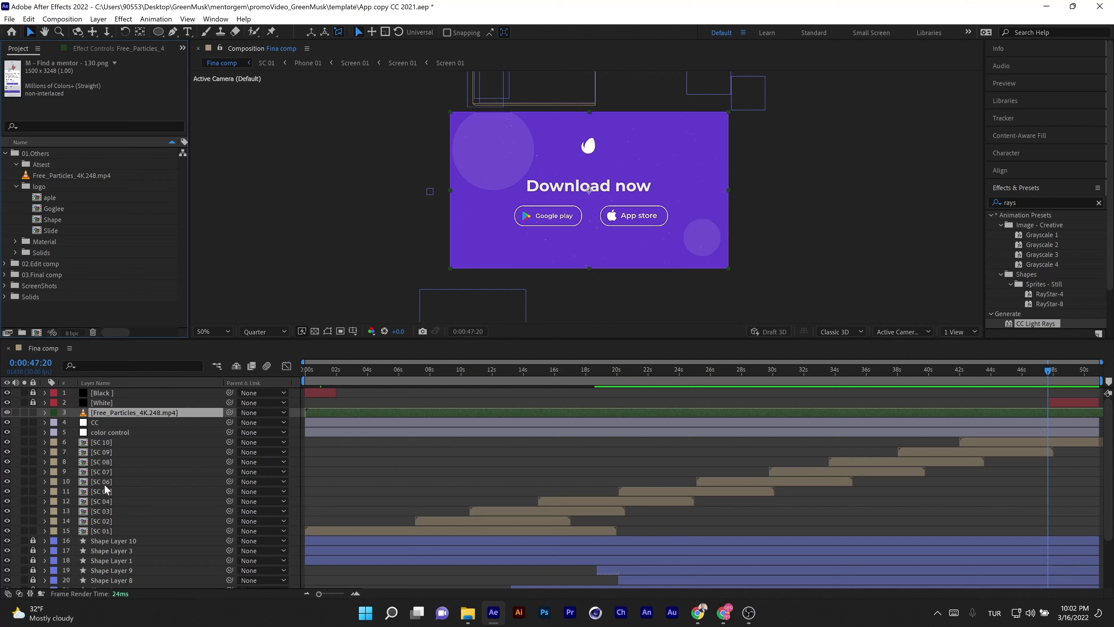
Step: Unlock Shape Layer 10 and Shape Layer 3, and select the Pale Gray-Red Solid 1 layer
scroll(104, 483, down, 3)
drag(33, 474, 31, 483)
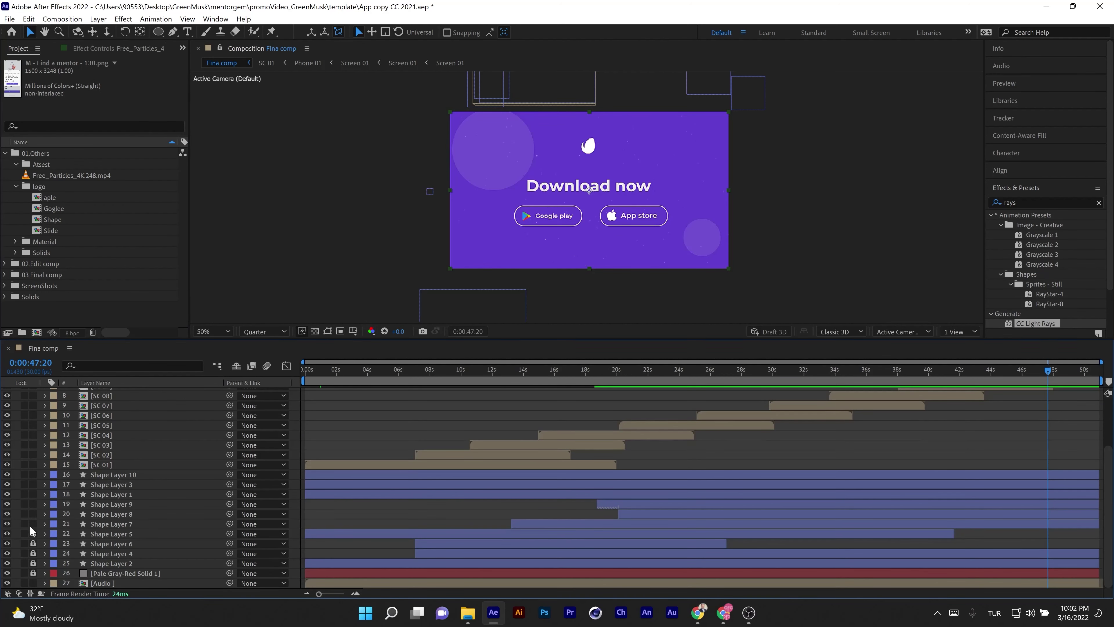
click(115, 571)
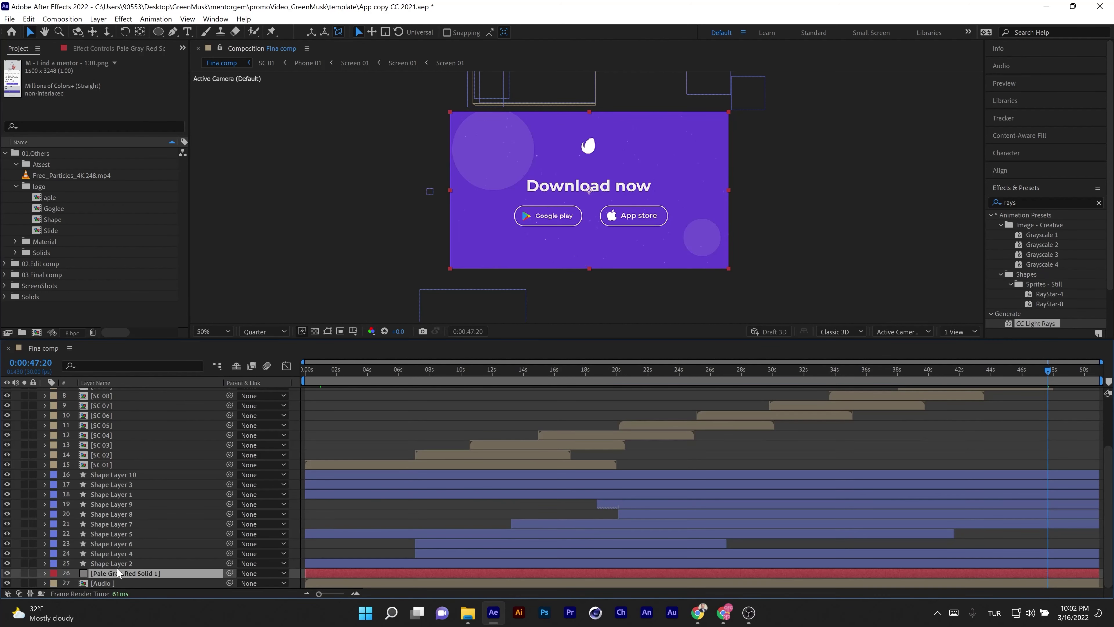
scroll(116, 557, up, 3)
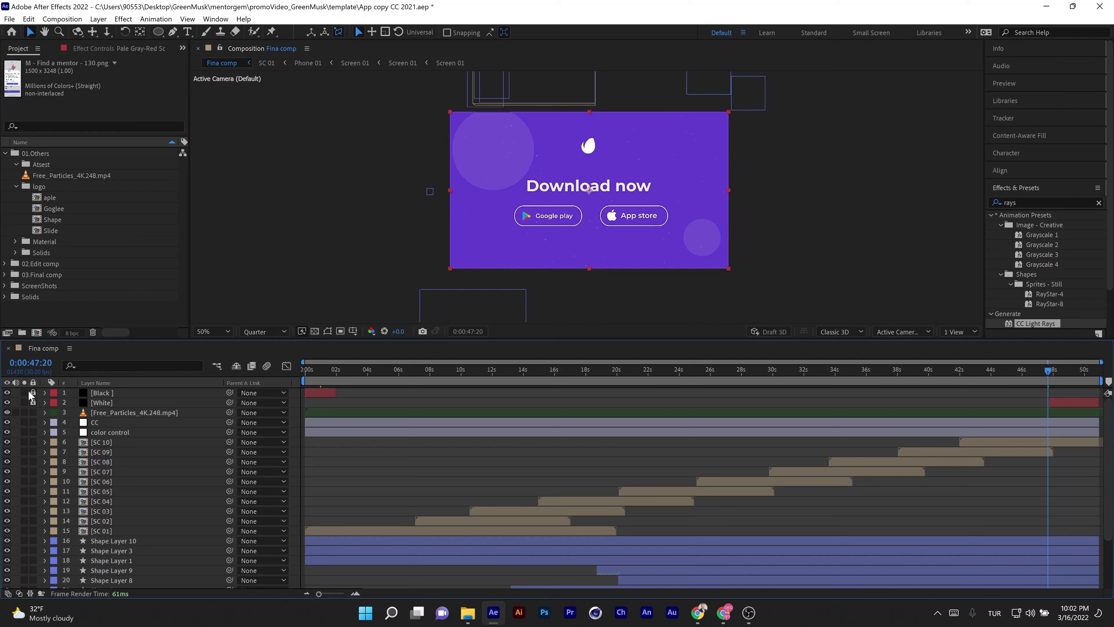
Step: Reveal the Black solid's Opacity keyframes and preview the opening fade from black
click(94, 393)
drag(305, 382, 320, 374)
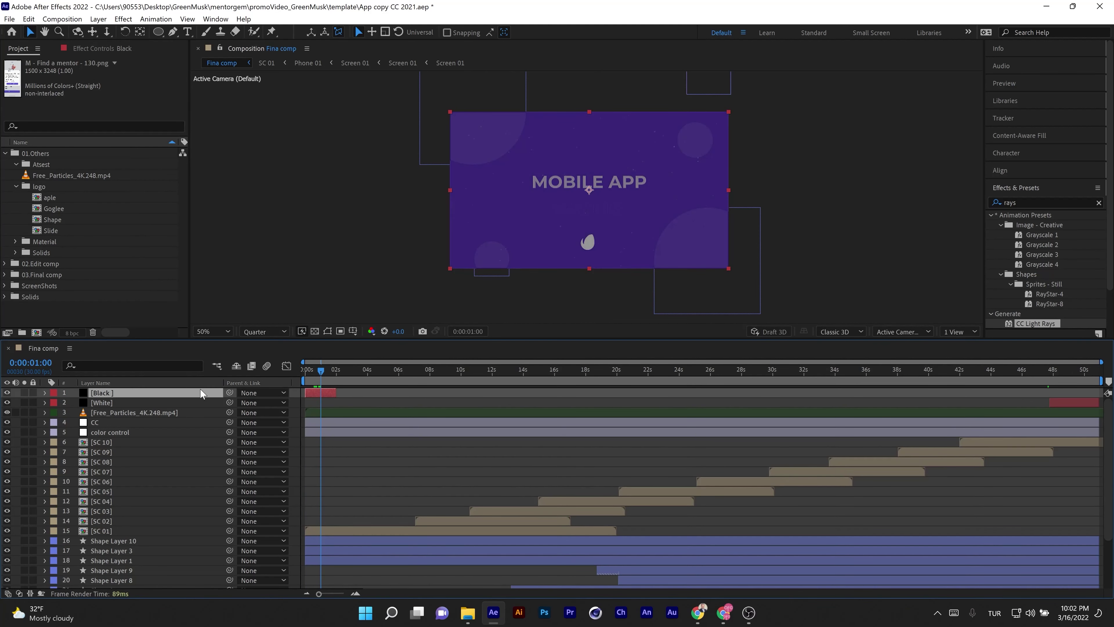
key(t)
drag(323, 376, 303, 386)
key(F4)
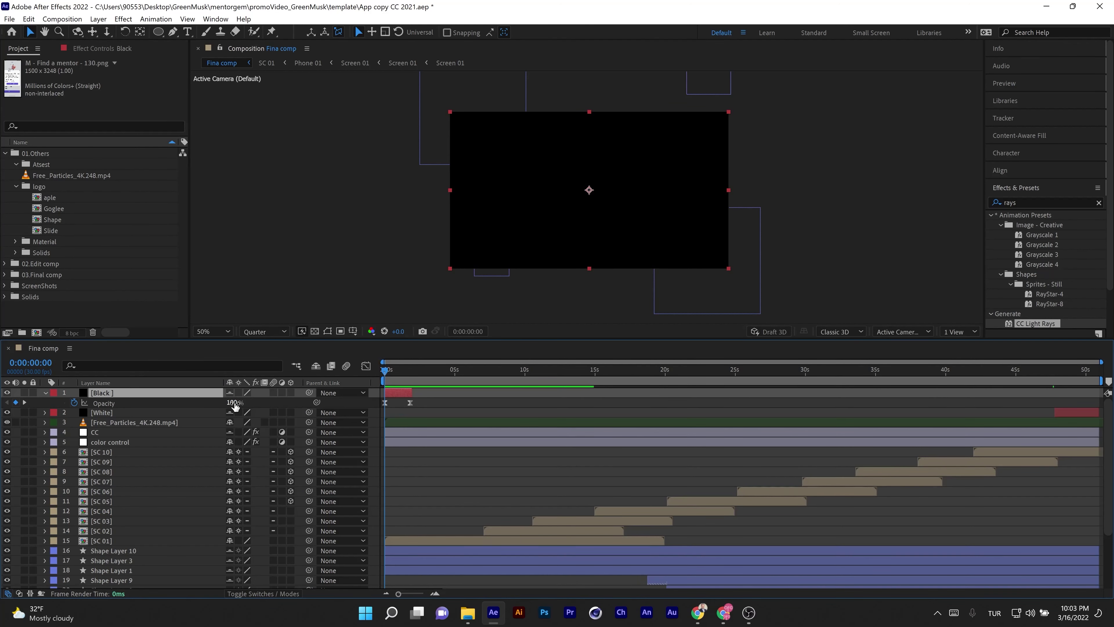
mouse_move(383, 374)
mouse_down()
mouse_move(409, 372)
mouse_move(387, 372)
mouse_up()
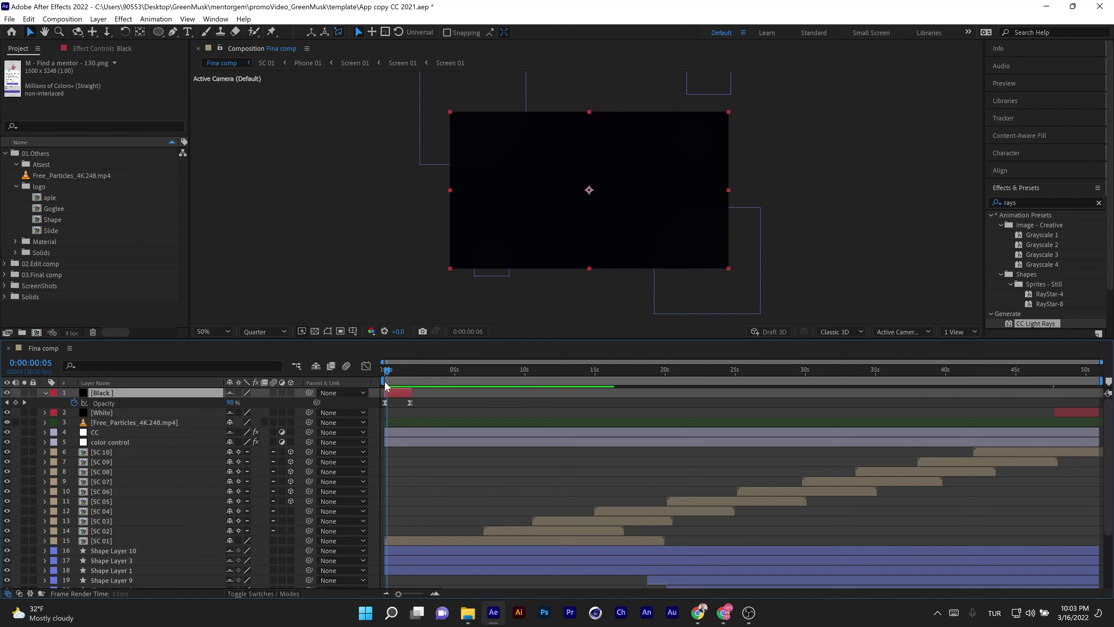
Step: Reveal the White solid's Opacity keyframes and check the closing fade at the promo's end
click(101, 417)
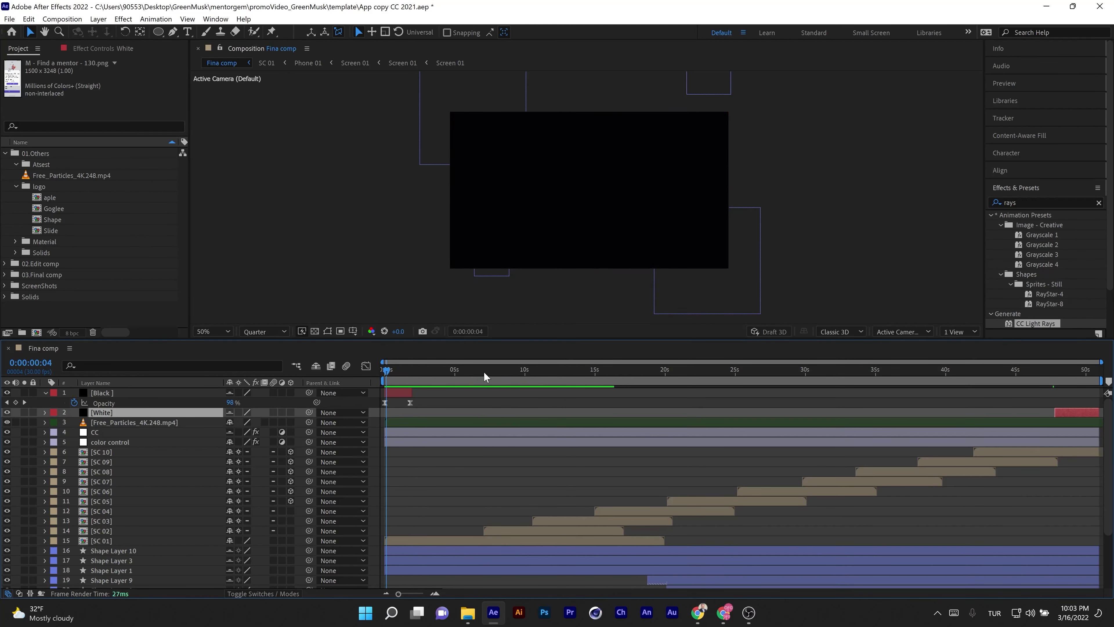
drag(484, 370, 1054, 422)
key(t)
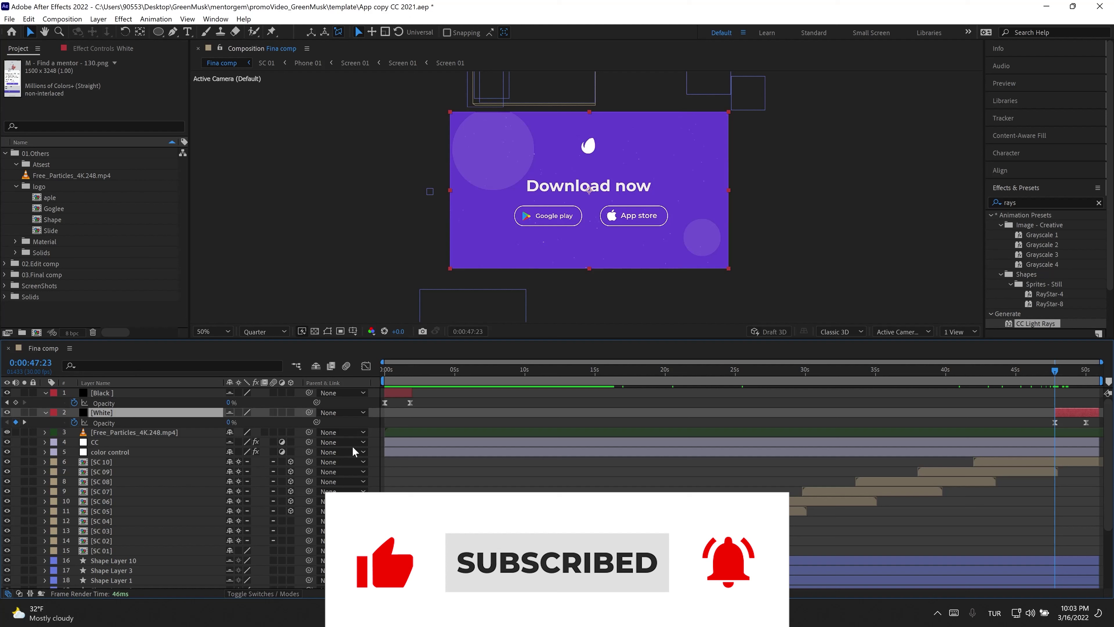
click(1081, 371)
drag(1082, 373, 484, 379)
click(106, 432)
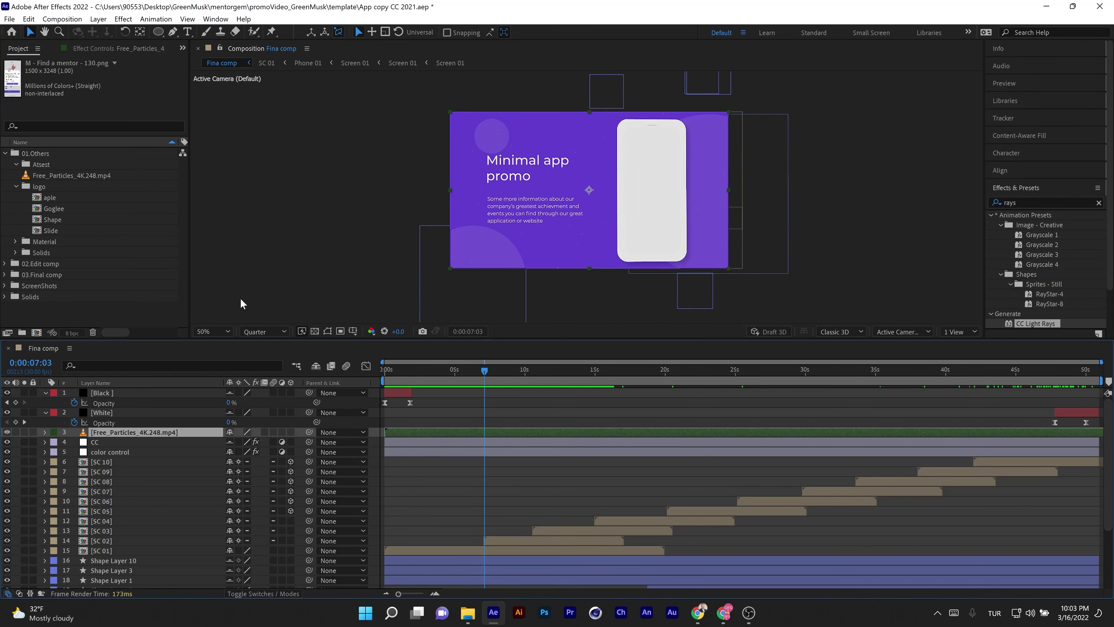
click(213, 331)
click(211, 352)
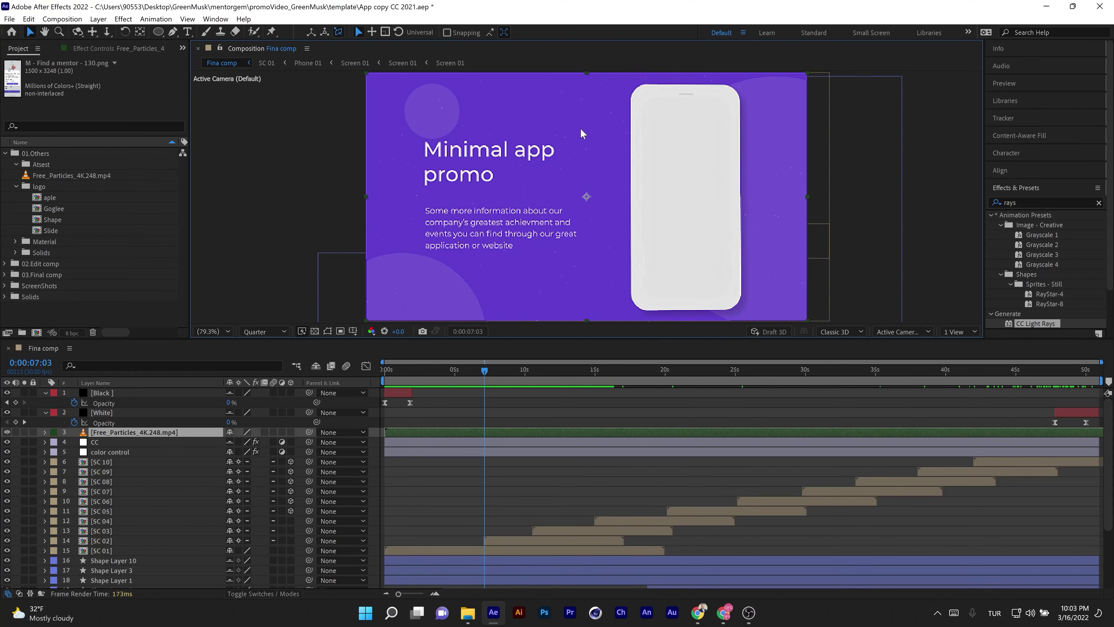
click(257, 593)
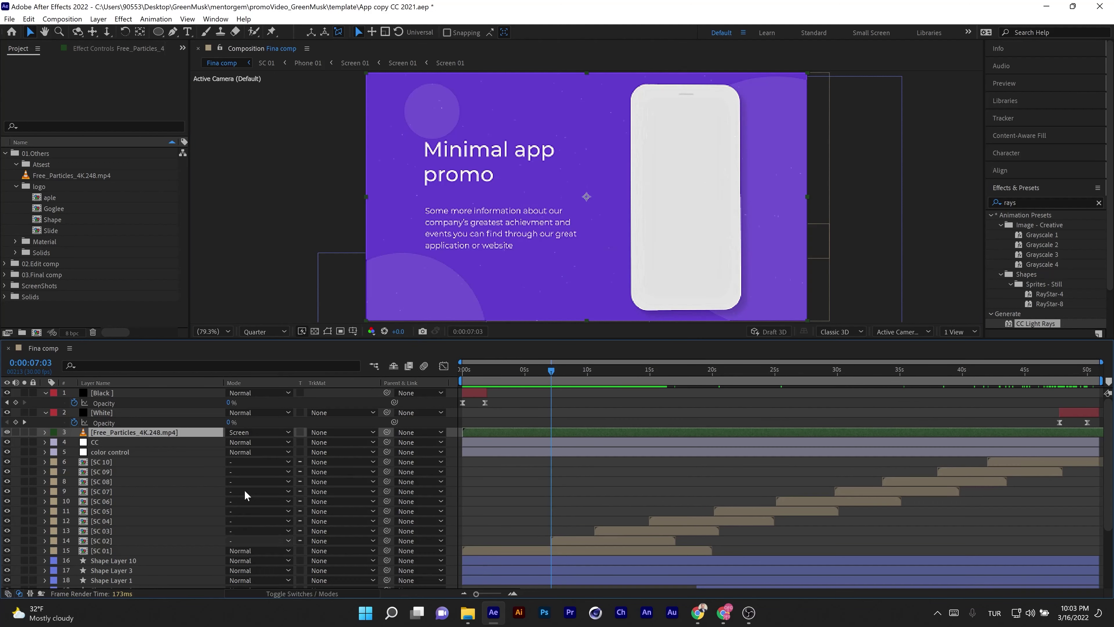
click(252, 433)
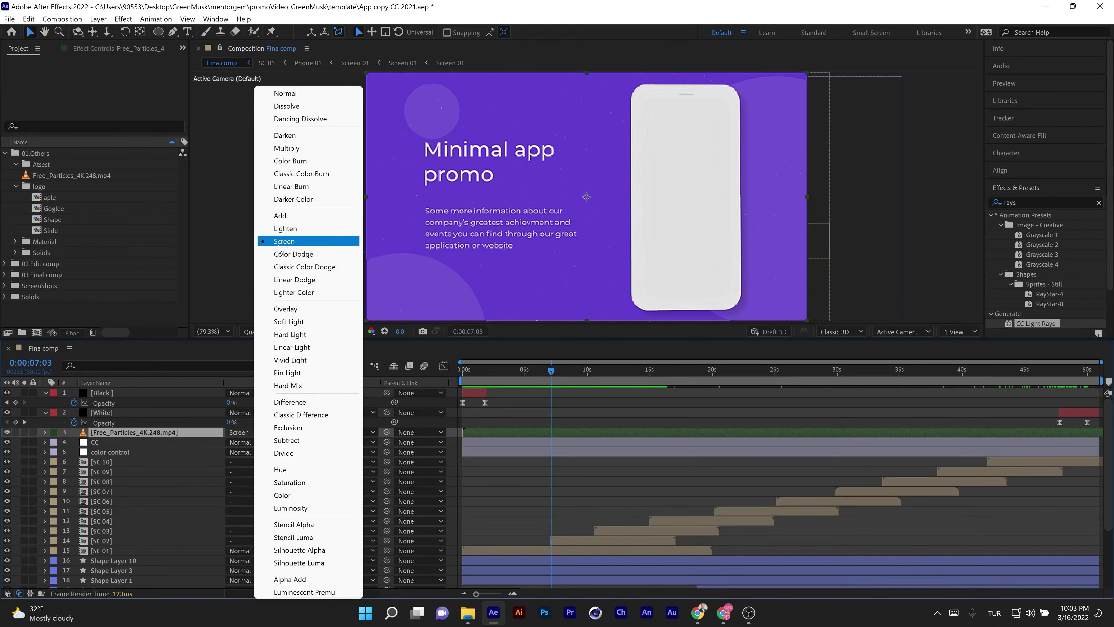
click(198, 421)
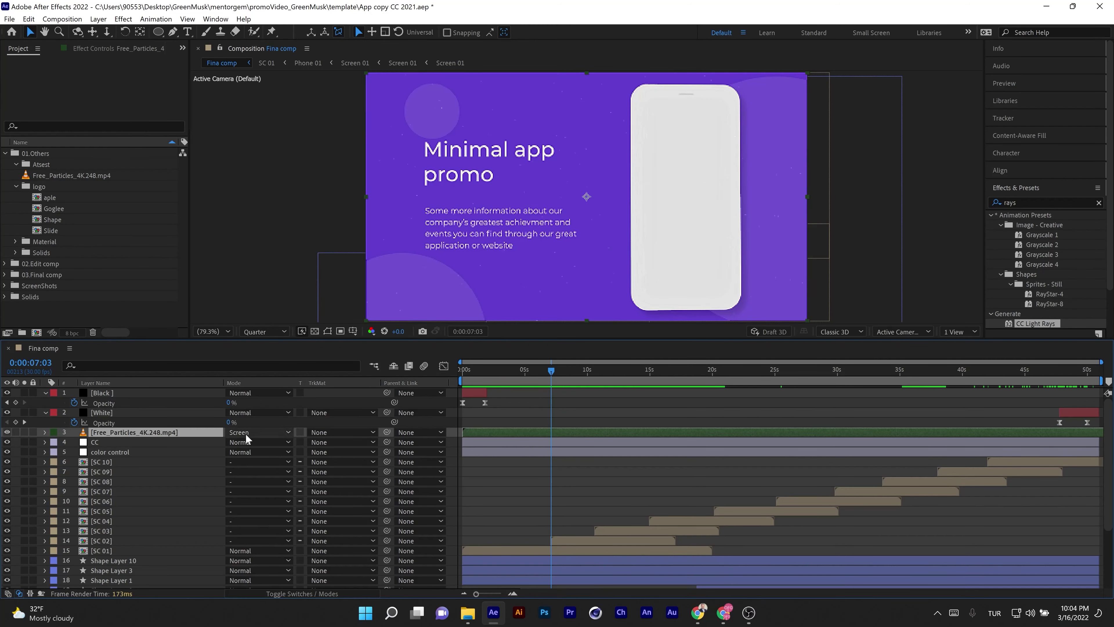
click(99, 442)
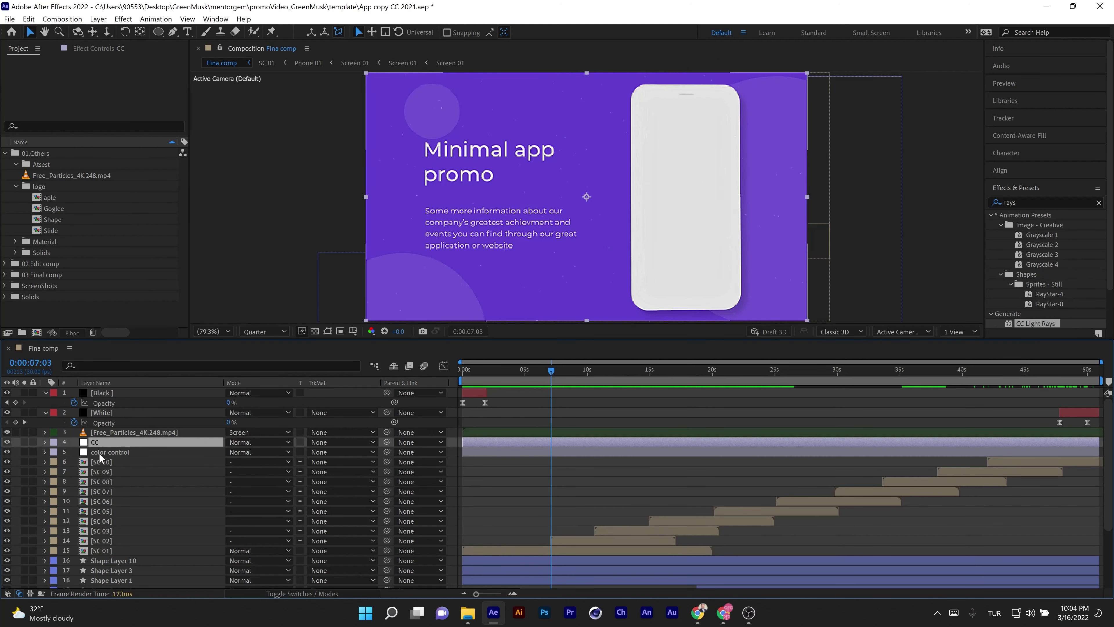
click(99, 452)
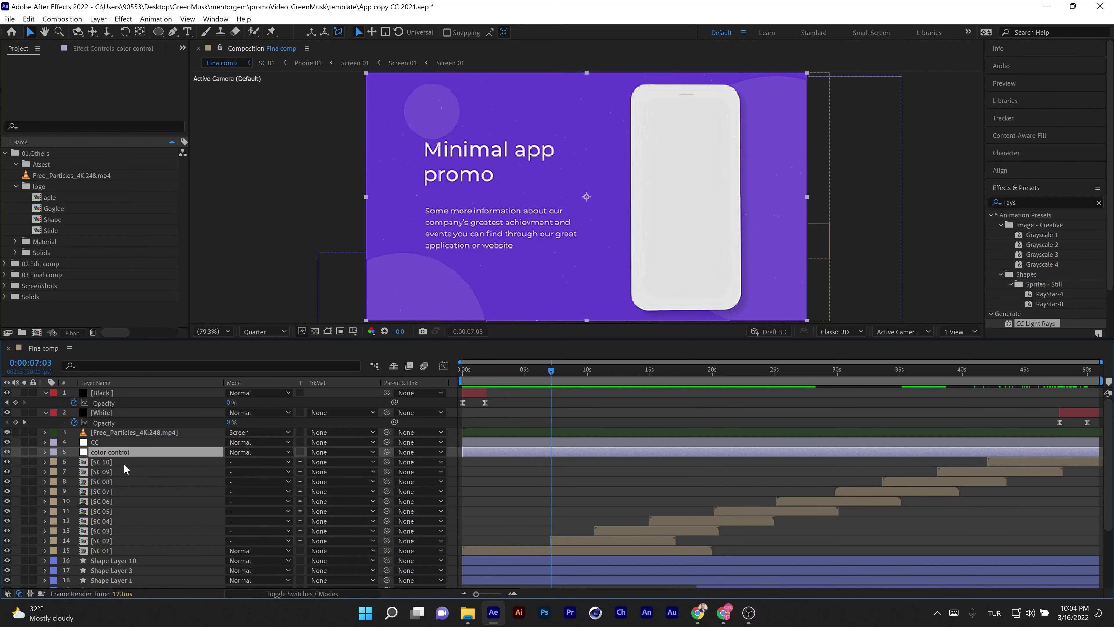
click(296, 593)
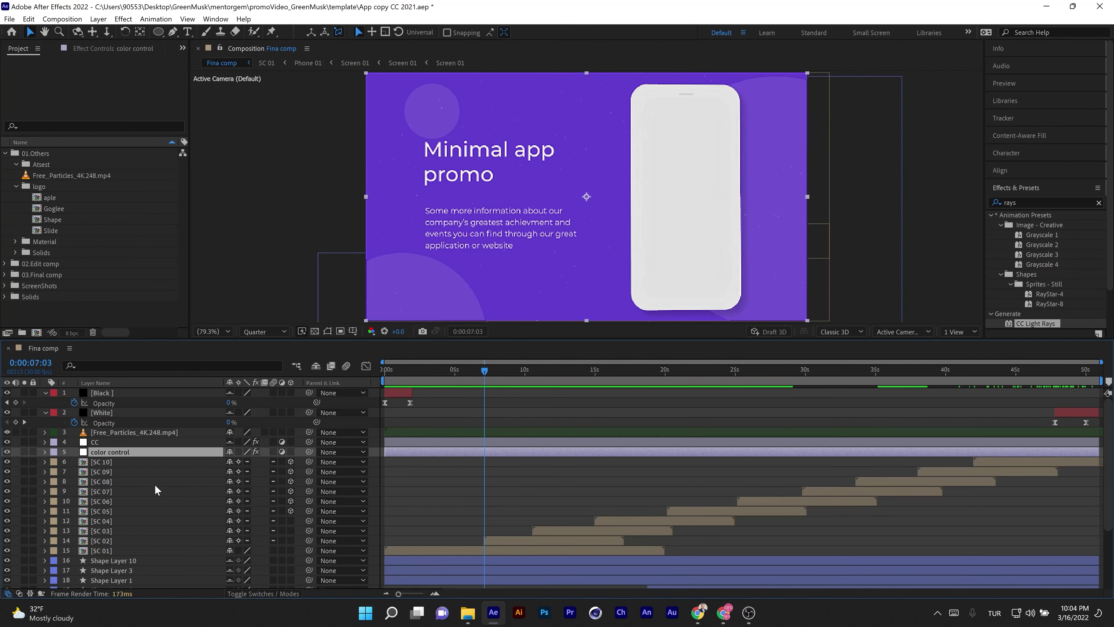
click(99, 443)
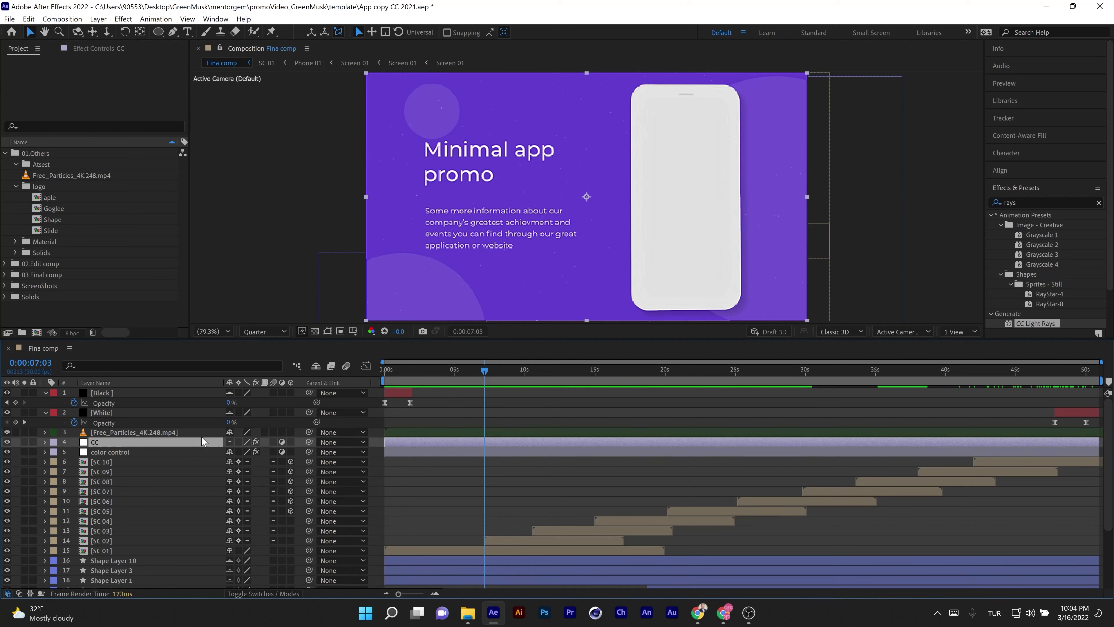
Step: Show the CC adjustment layer's effects and collapse Curves, Sharpen and Hue/Saturation
click(116, 452)
click(105, 442)
click(81, 50)
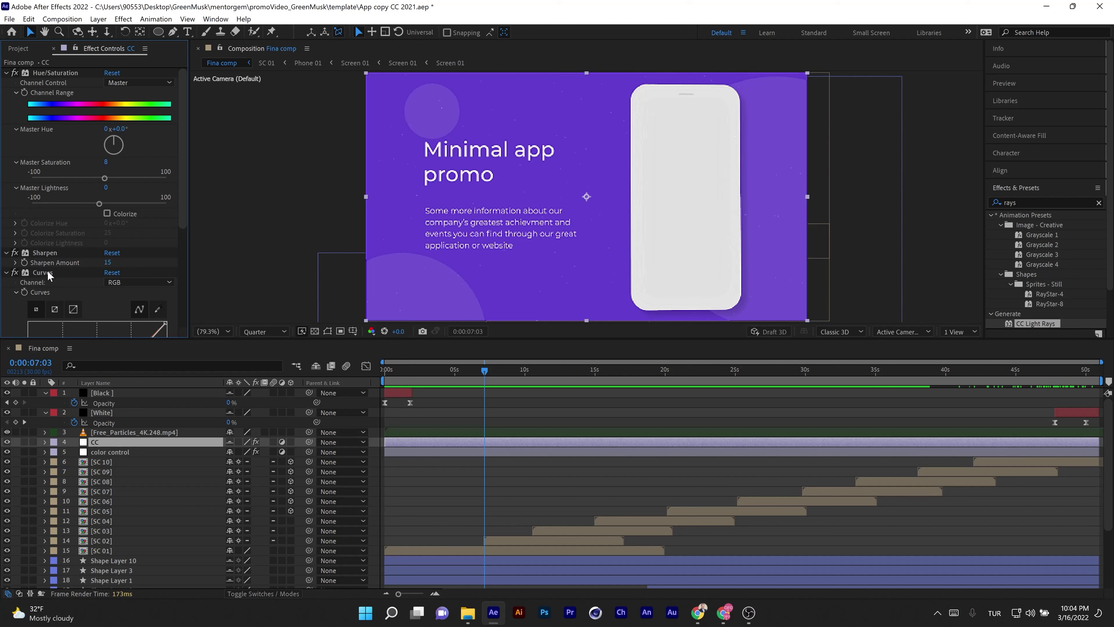
click(7, 272)
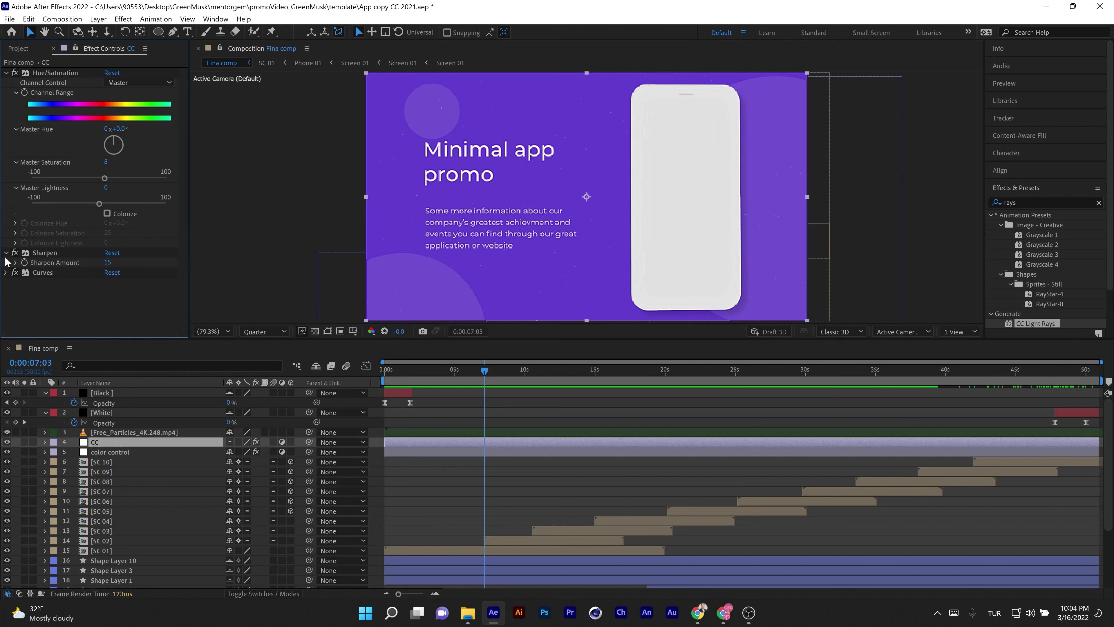
click(6, 253)
click(6, 73)
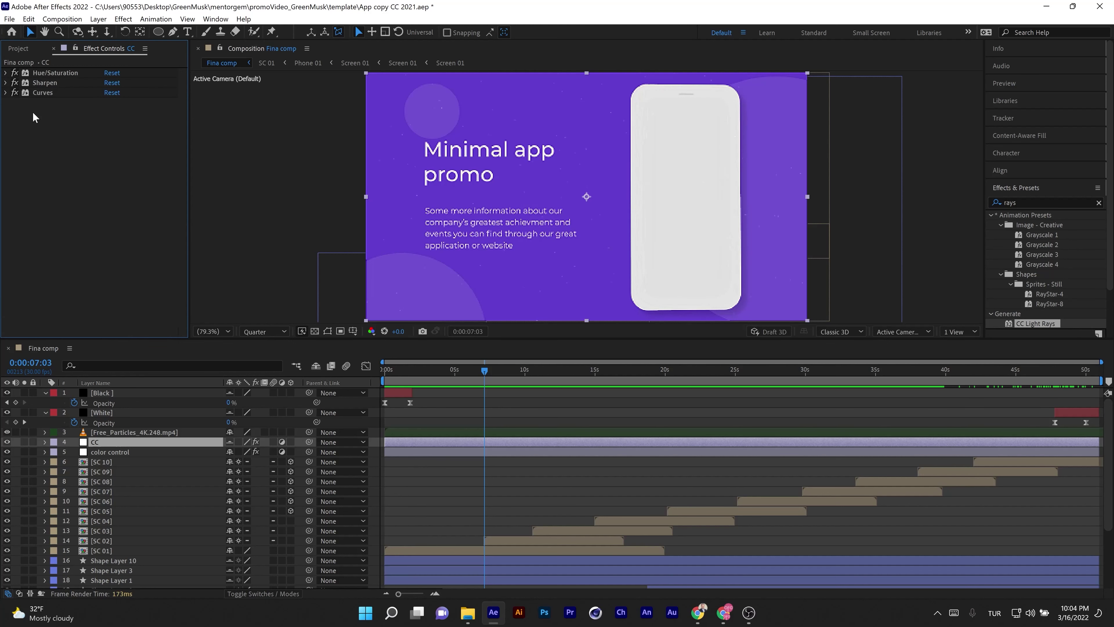
Step: Set the color control layer's Bg colour to a vivid blue
click(109, 452)
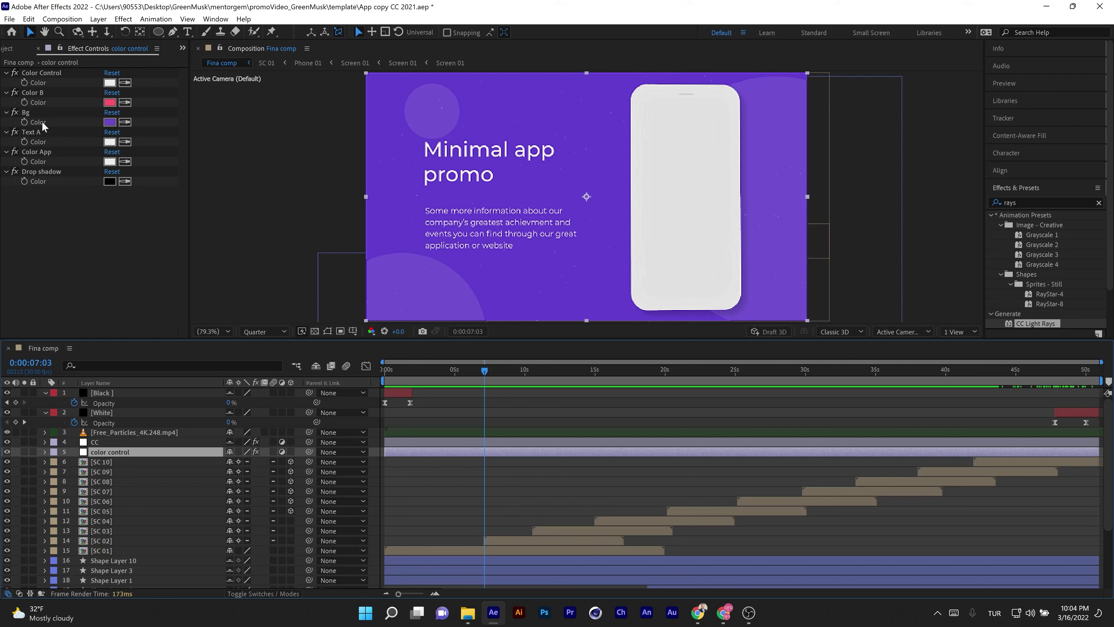
click(109, 122)
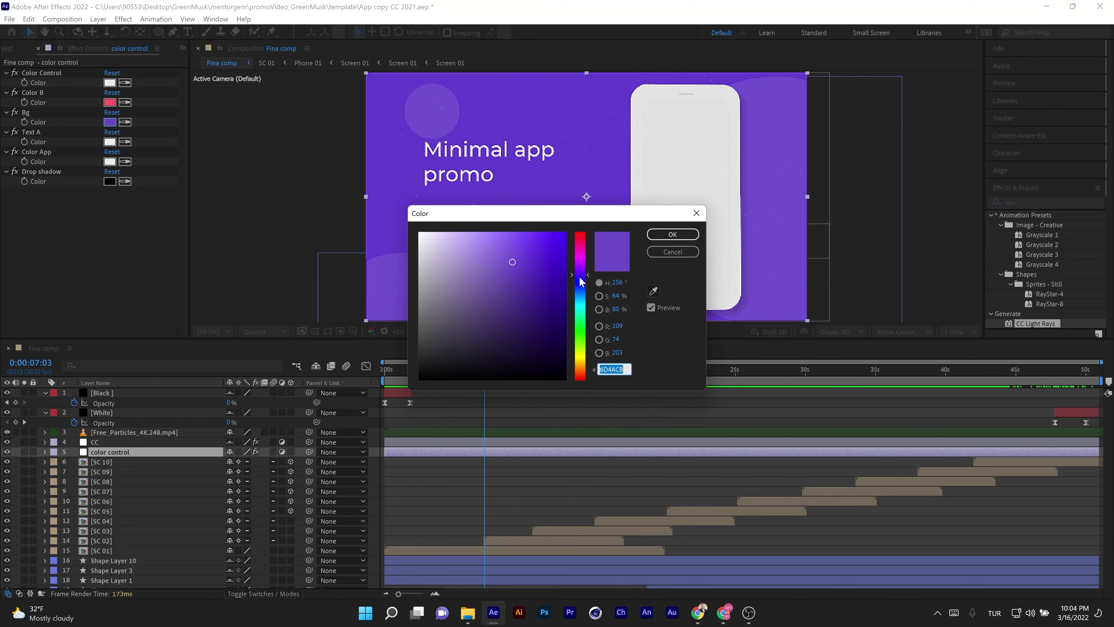
drag(582, 282, 583, 302)
drag(561, 265, 554, 255)
click(672, 234)
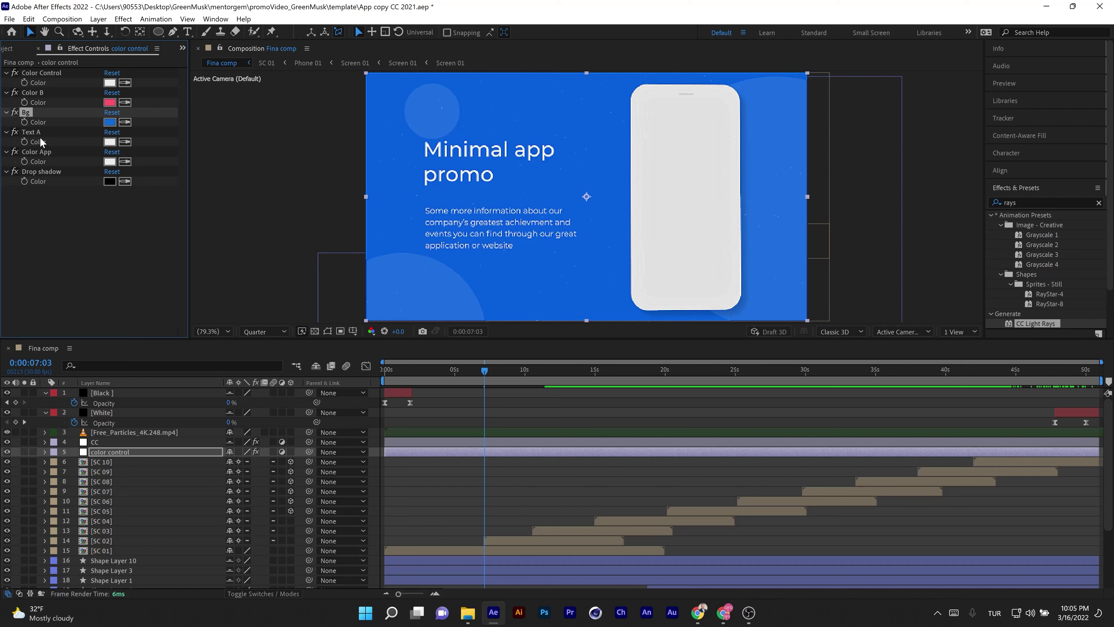
click(110, 122)
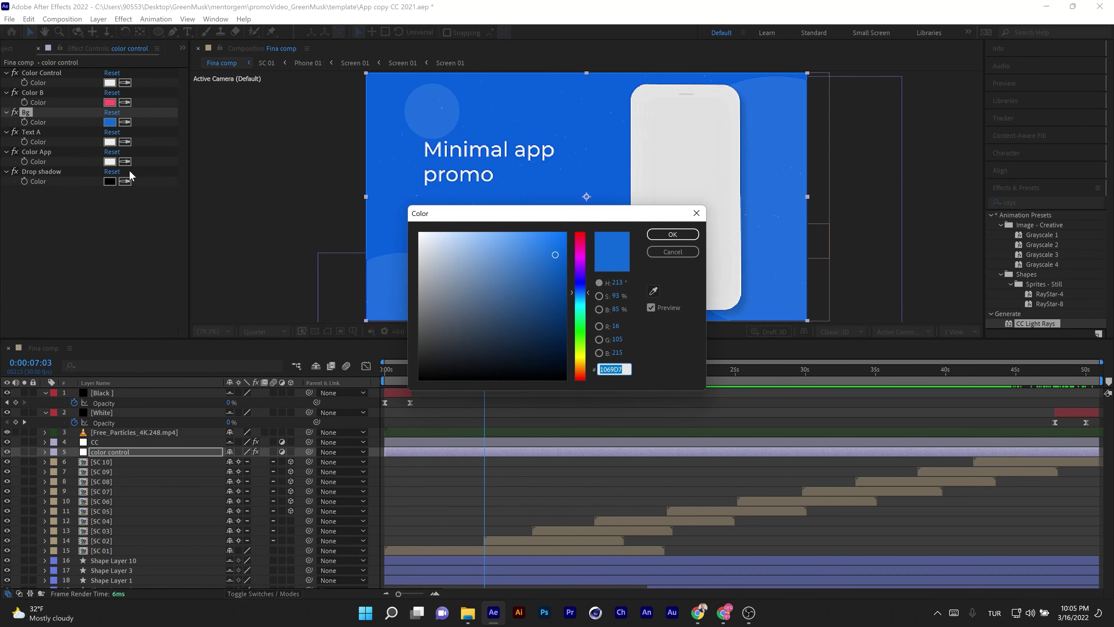
click(672, 235)
Step: Try a yellow-green headline text colour, then set it back to white
click(110, 143)
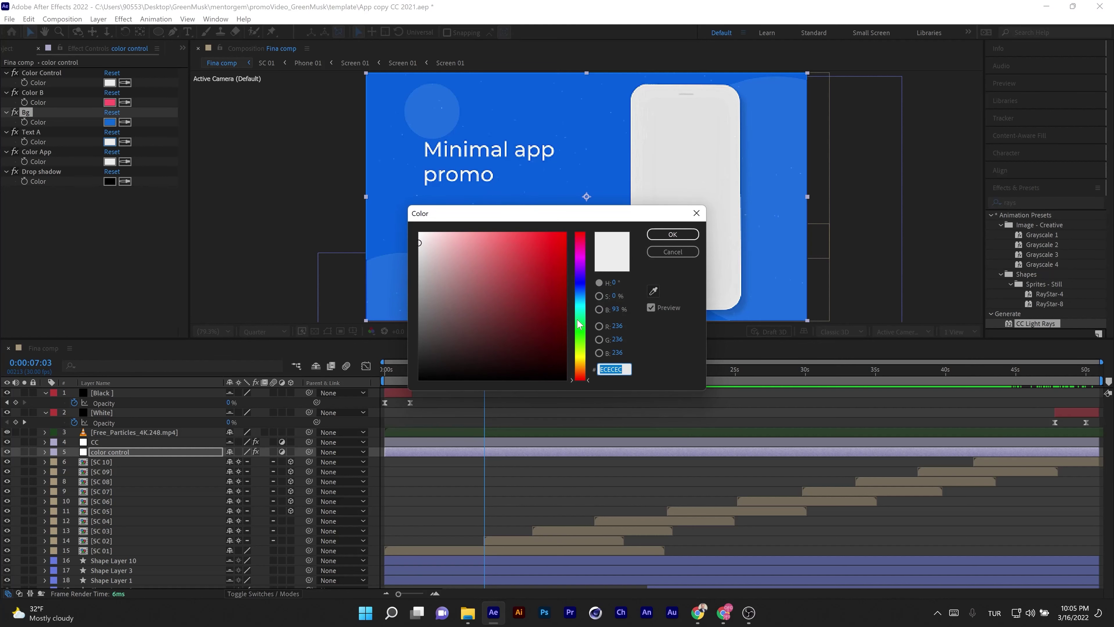
mouse_move(579, 338)
mouse_down()
mouse_move(583, 325)
mouse_move(583, 351)
mouse_up()
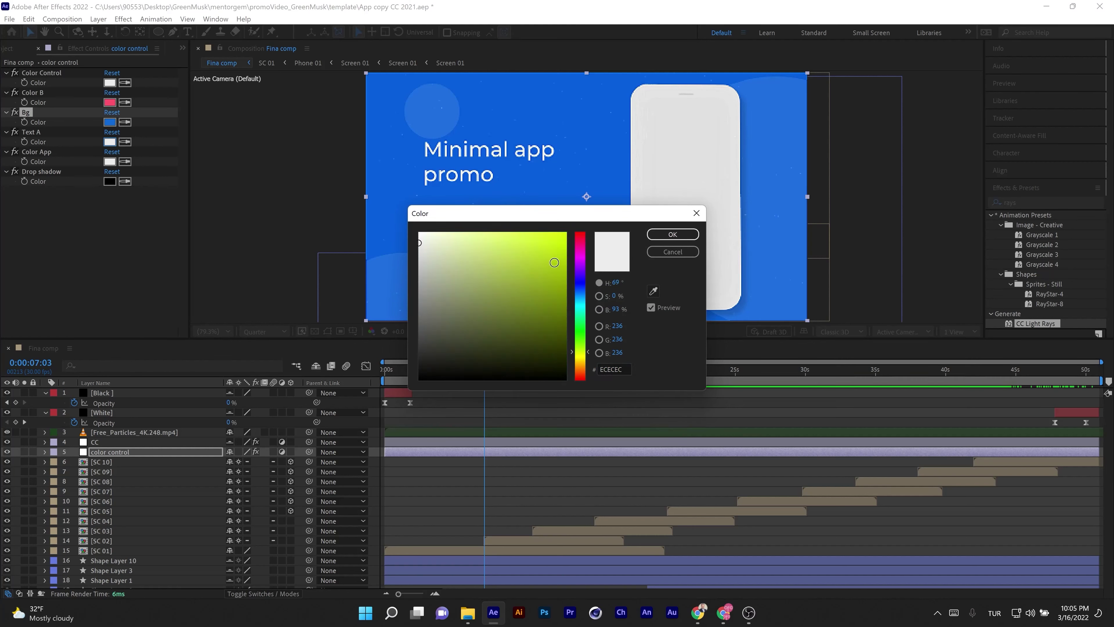
drag(555, 263, 553, 239)
click(672, 237)
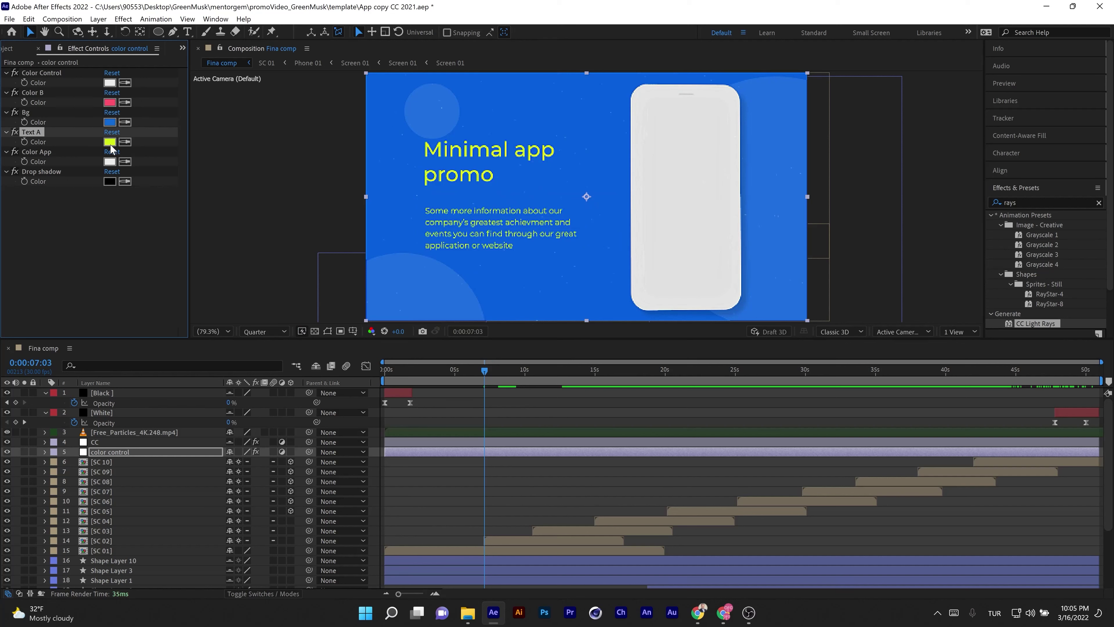
click(109, 141)
click(419, 233)
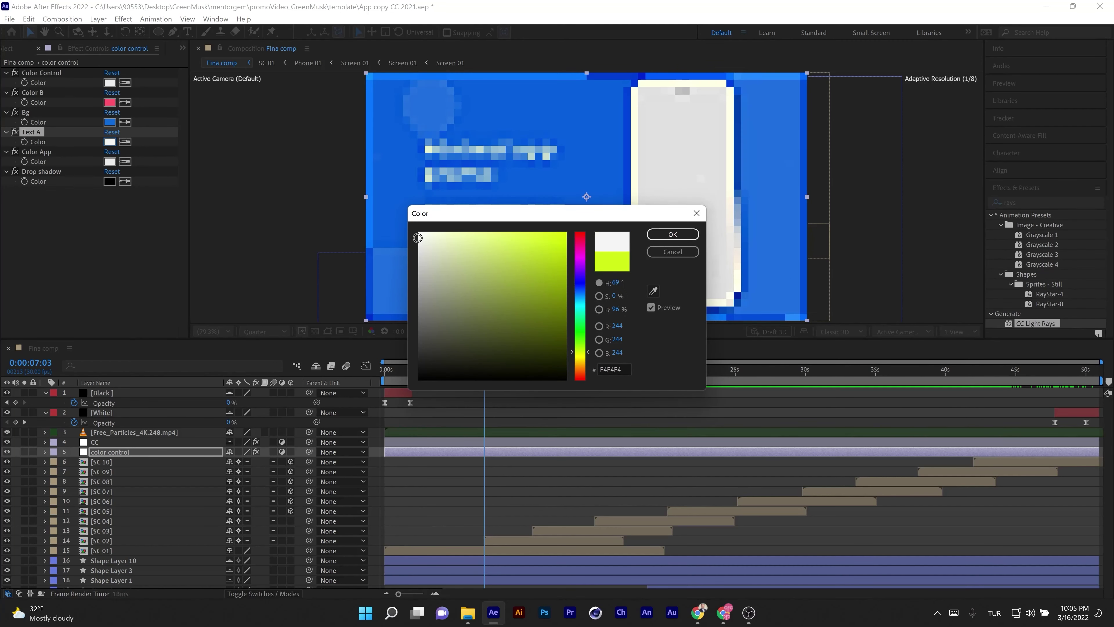
click(673, 234)
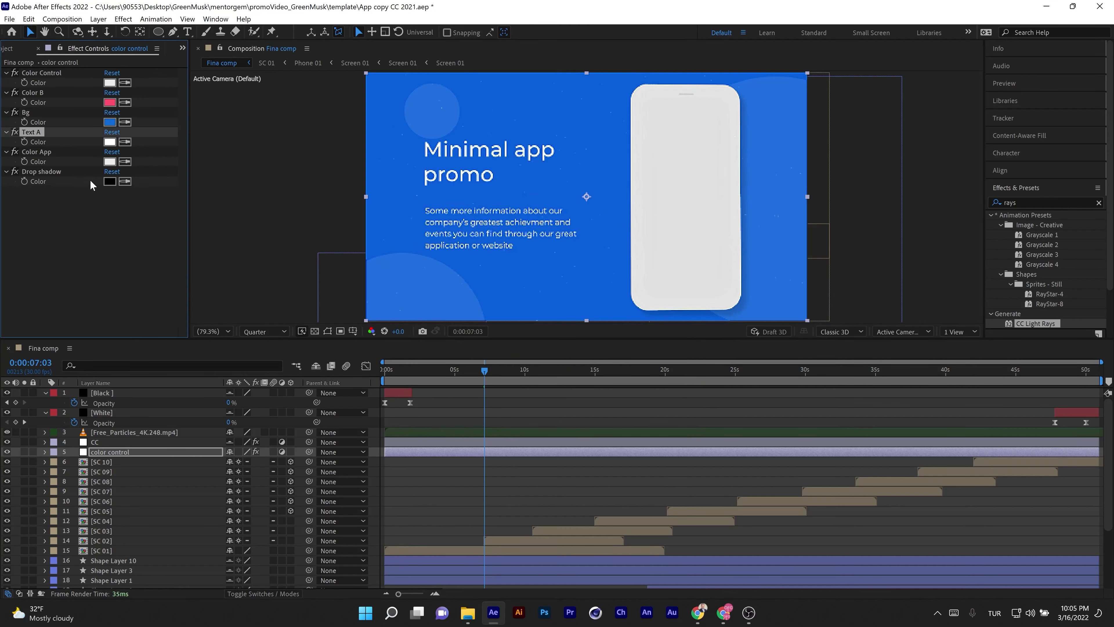
Step: Review the Drop shadow, Color App and Color B colour entries and move to about 10 seconds
click(40, 171)
click(39, 152)
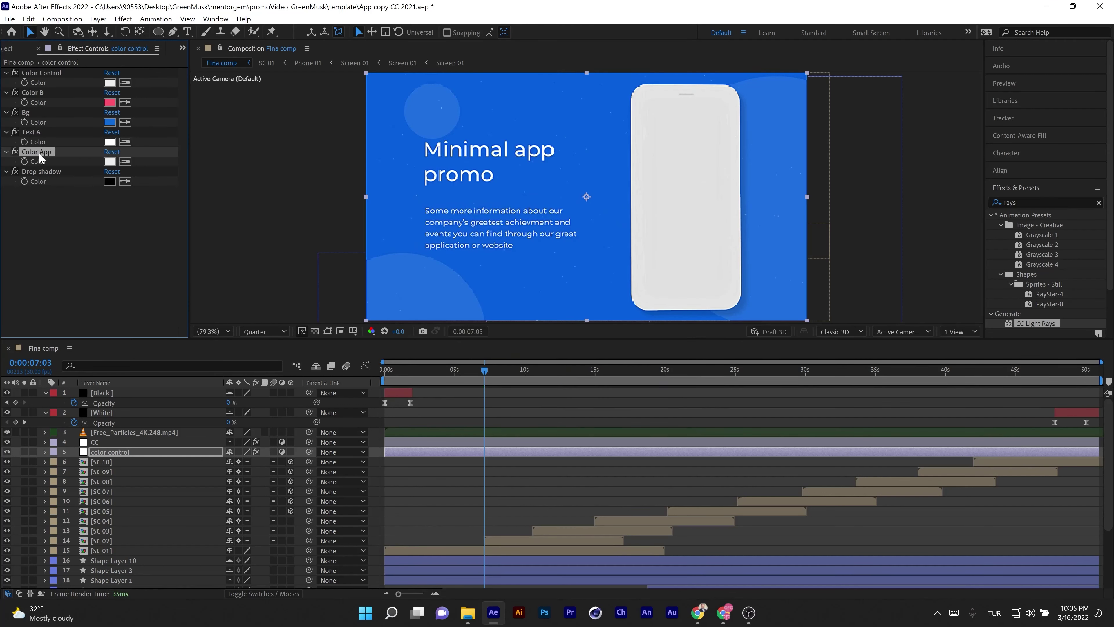
click(32, 92)
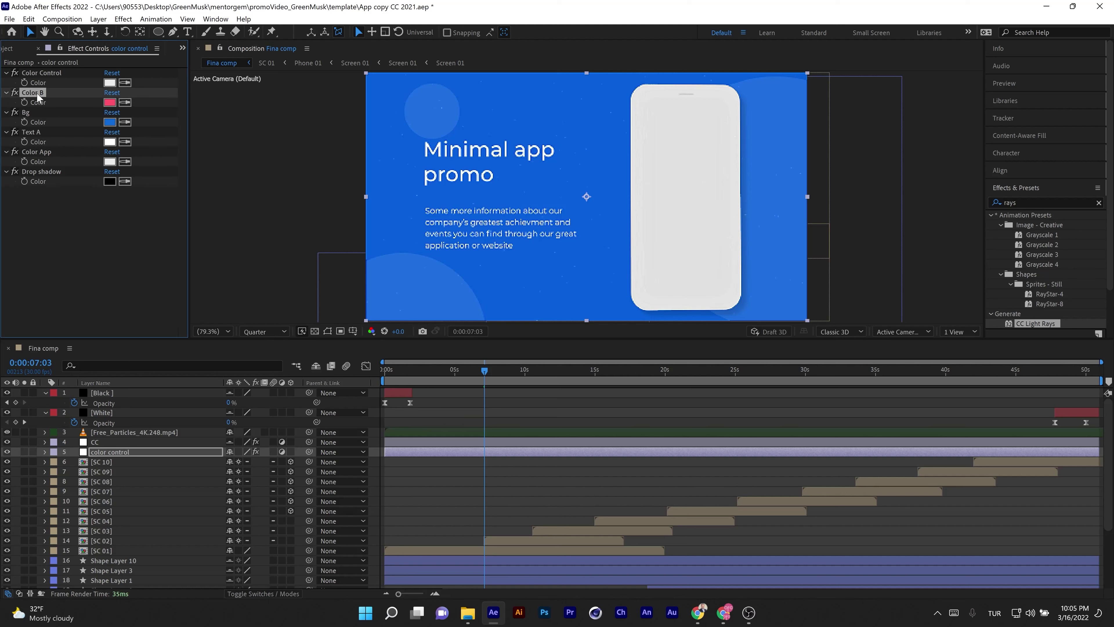
click(44, 77)
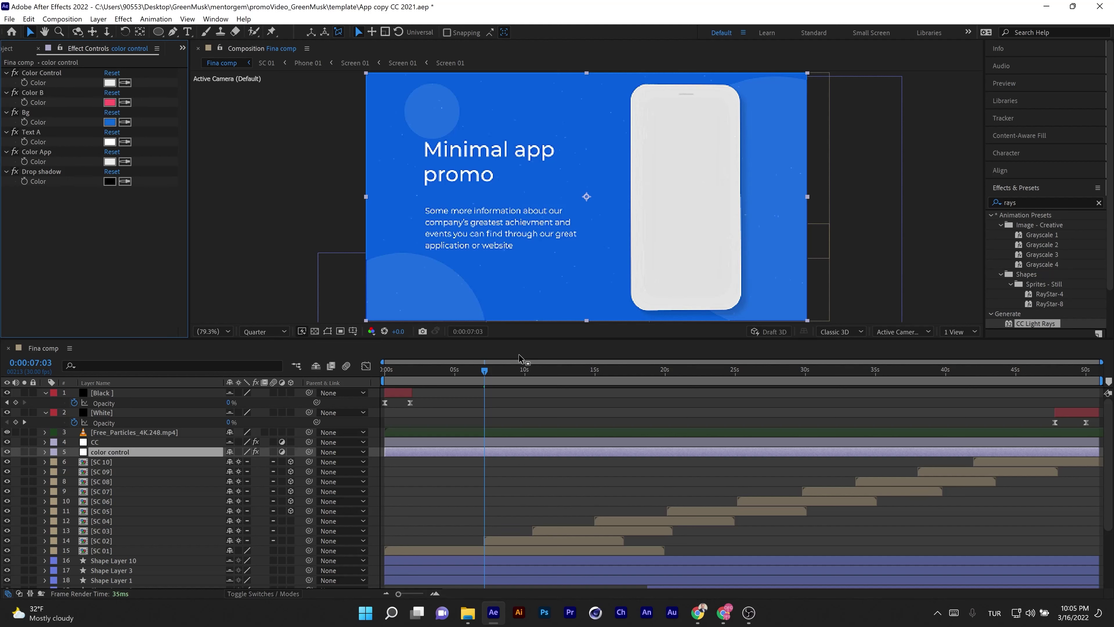
drag(485, 371, 510, 377)
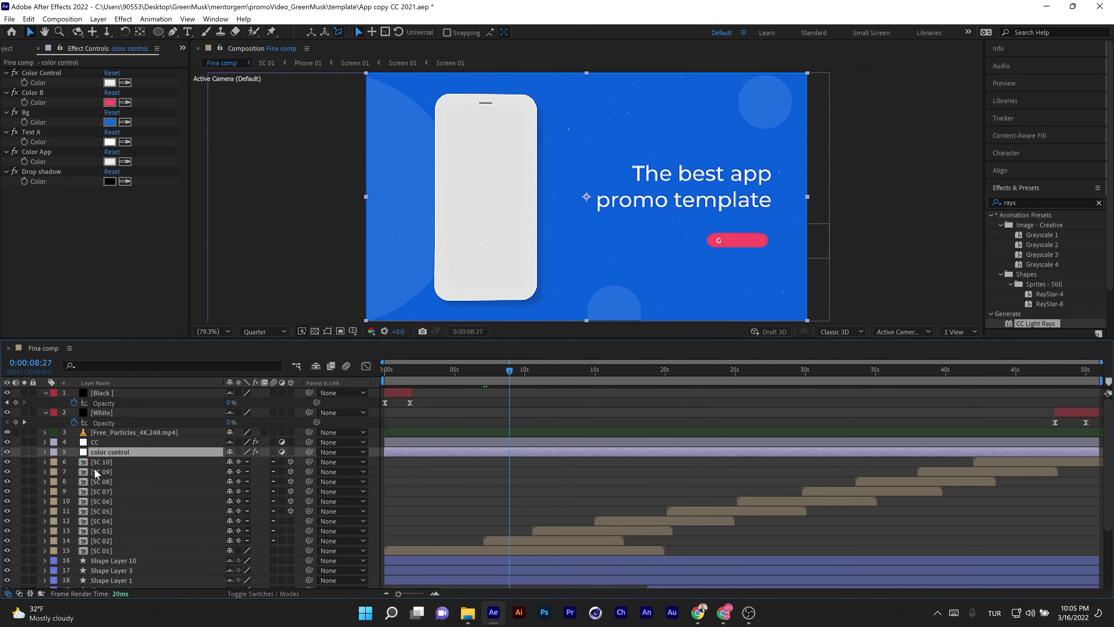
Step: Identify Shape Layer 10's circle, reveal its Position keyframes and preview to about 16 seconds
scroll(96, 472, down, 3)
click(113, 500)
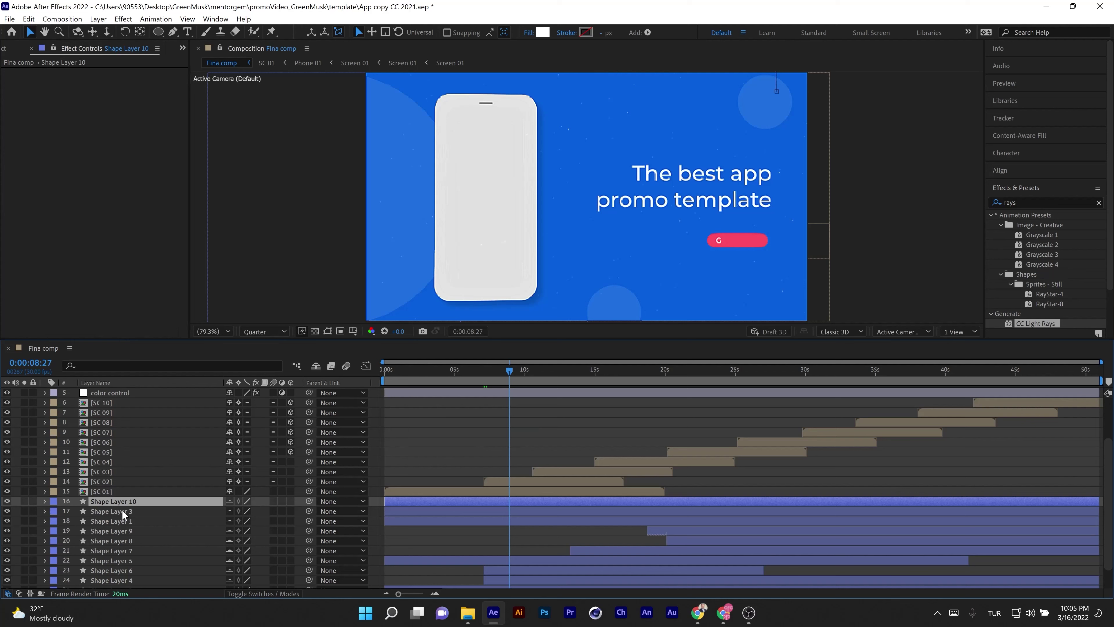
scroll(122, 510, down, 2)
drag(485, 371, 431, 399)
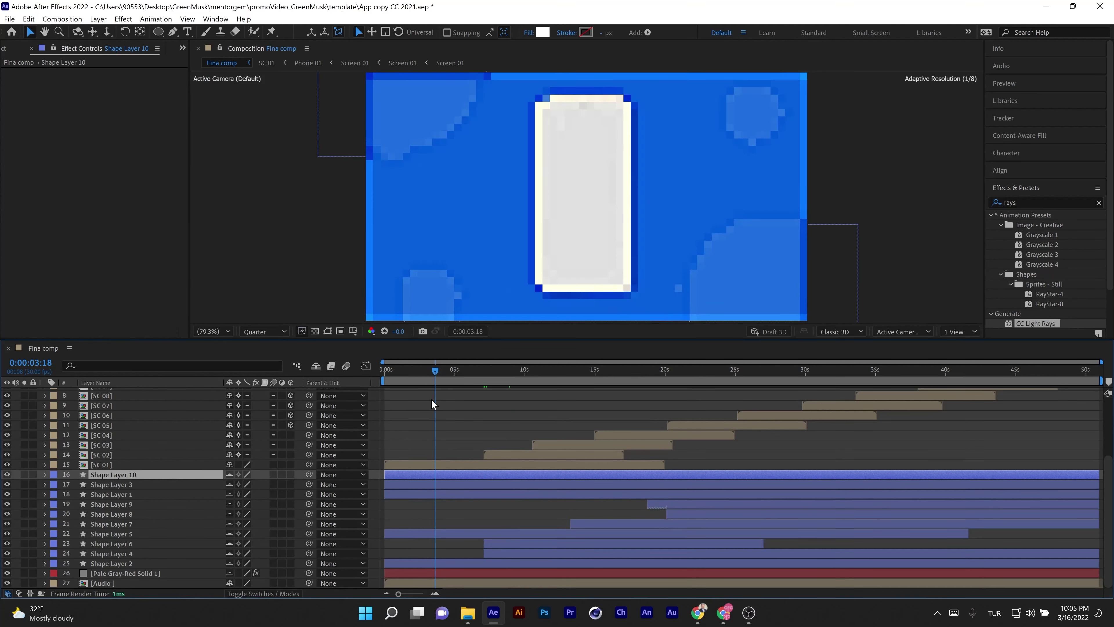
click(6, 475)
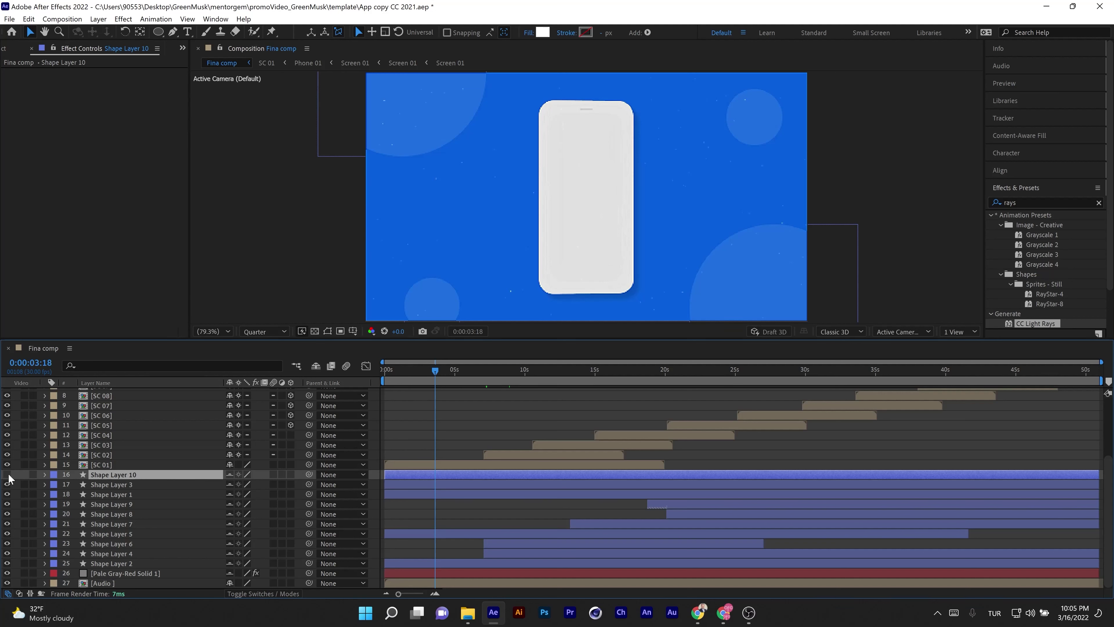
click(7, 474)
key(p)
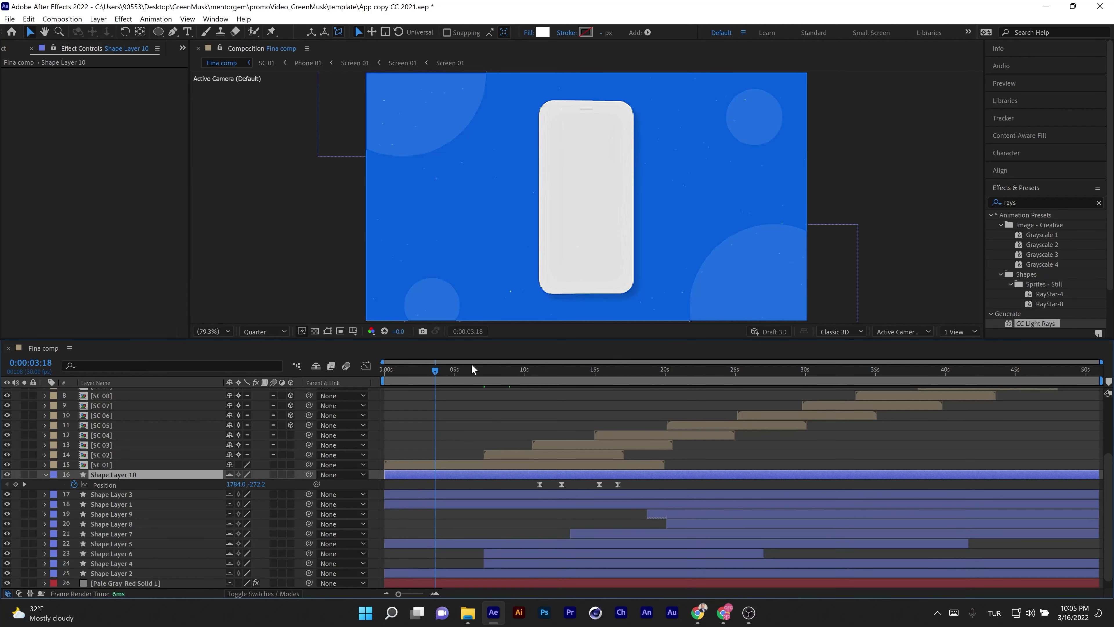
drag(505, 373, 544, 378)
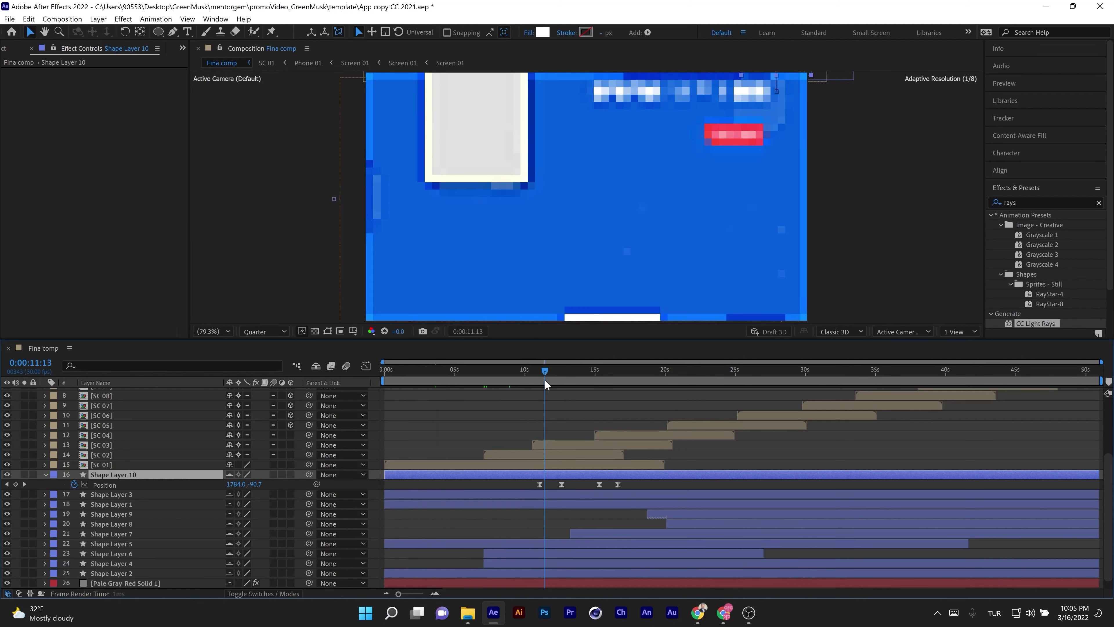
click(8, 475)
click(8, 474)
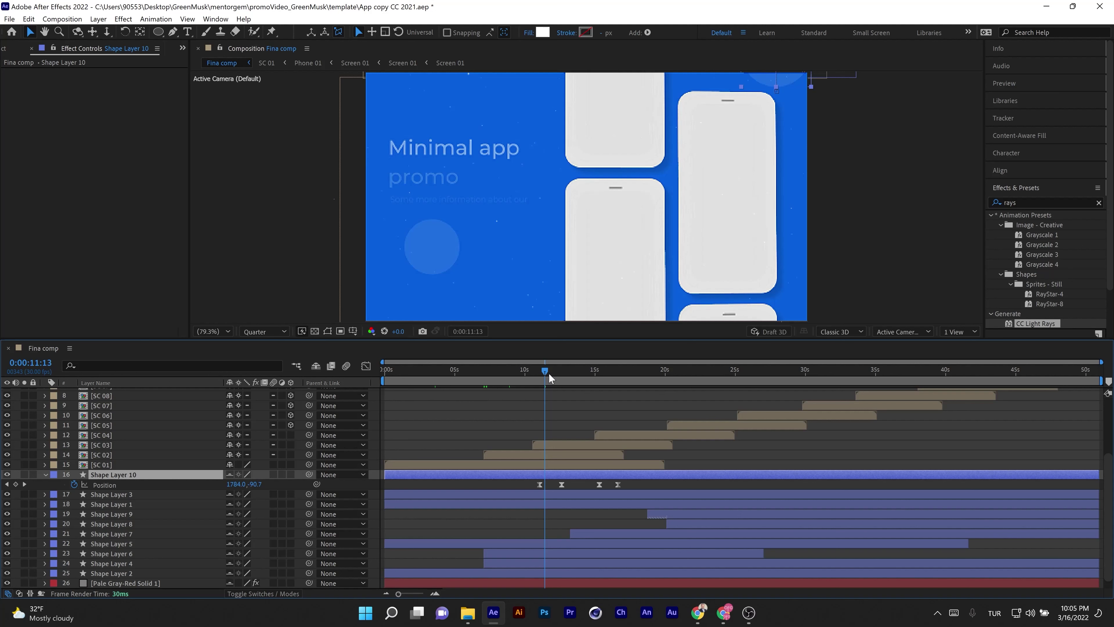
drag(552, 373, 573, 373)
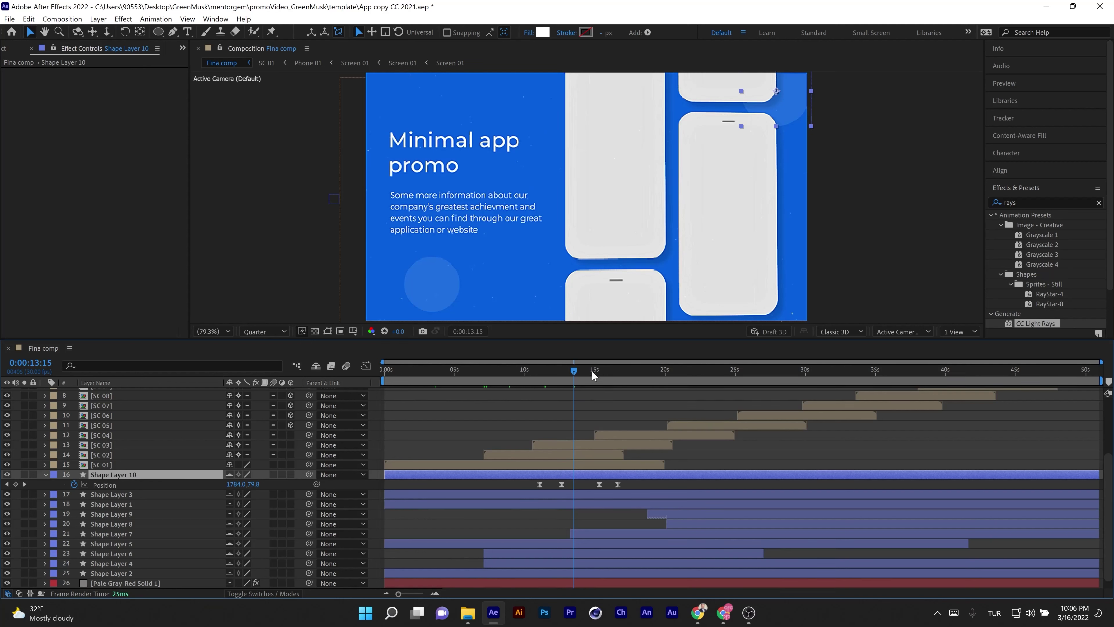
mouse_move(593, 372)
mouse_down()
mouse_move(624, 361)
mouse_move(604, 373)
mouse_up()
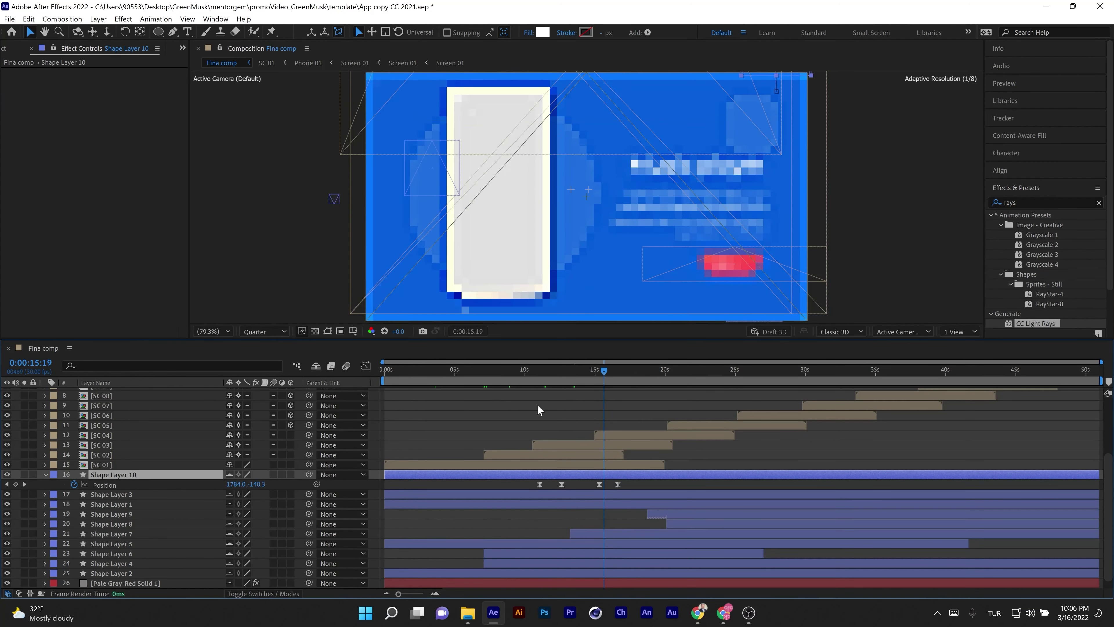
Step: Reveal the Position and Scale keyframes of Shape Layers 3, 1 and 9
click(89, 494)
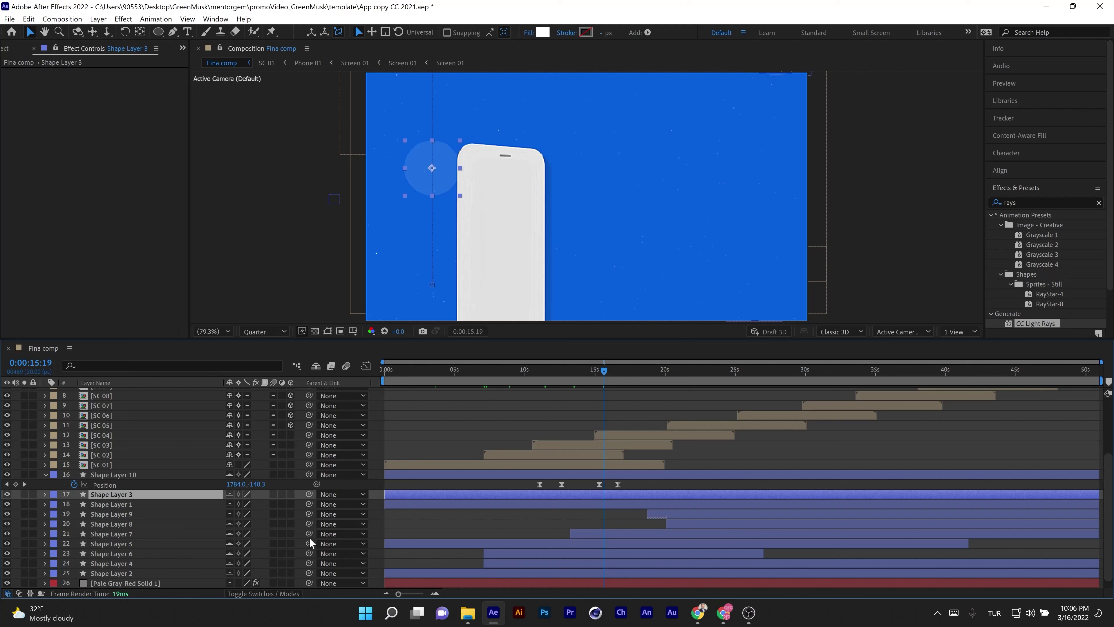
key(p)
click(127, 516)
key(u)
scroll(160, 517, down, 1)
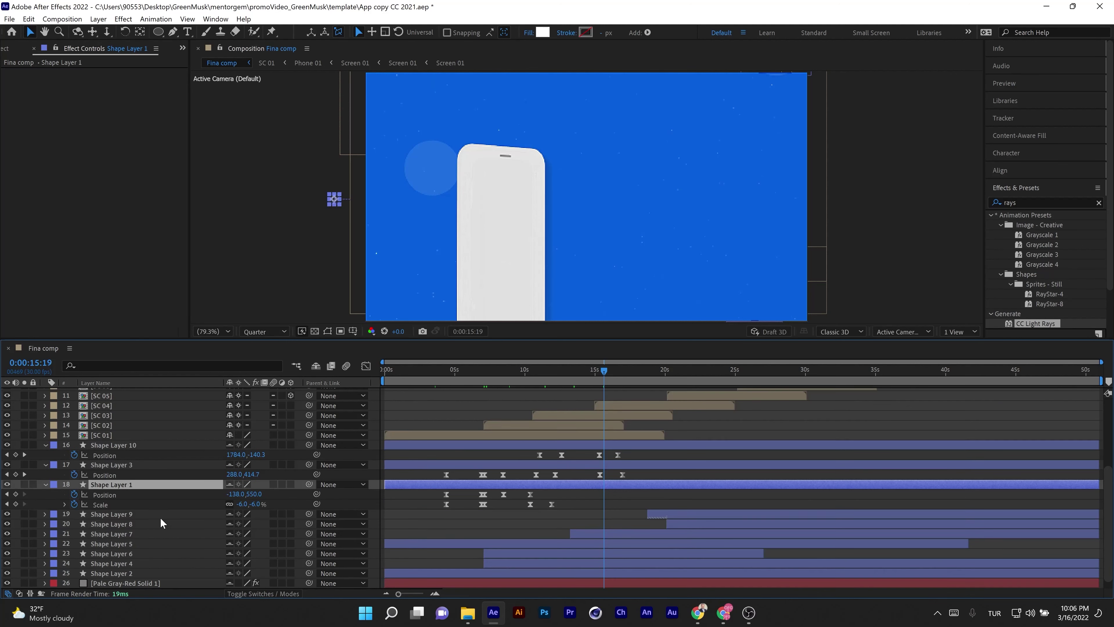
click(106, 515)
key(u)
scroll(435, 530, down, 1)
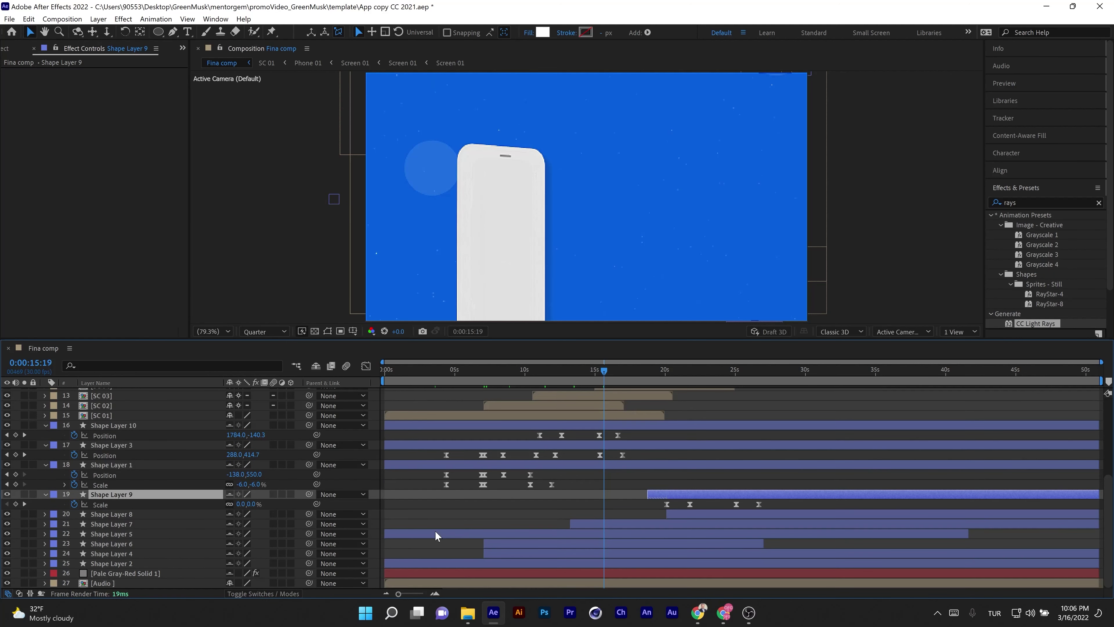
click(116, 571)
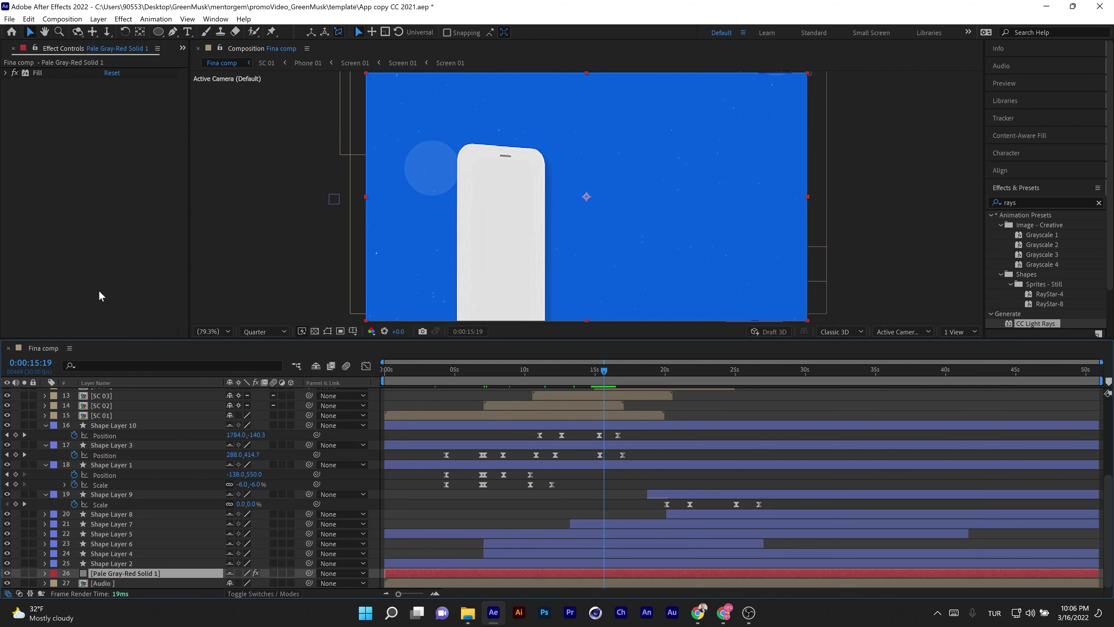
click(97, 19)
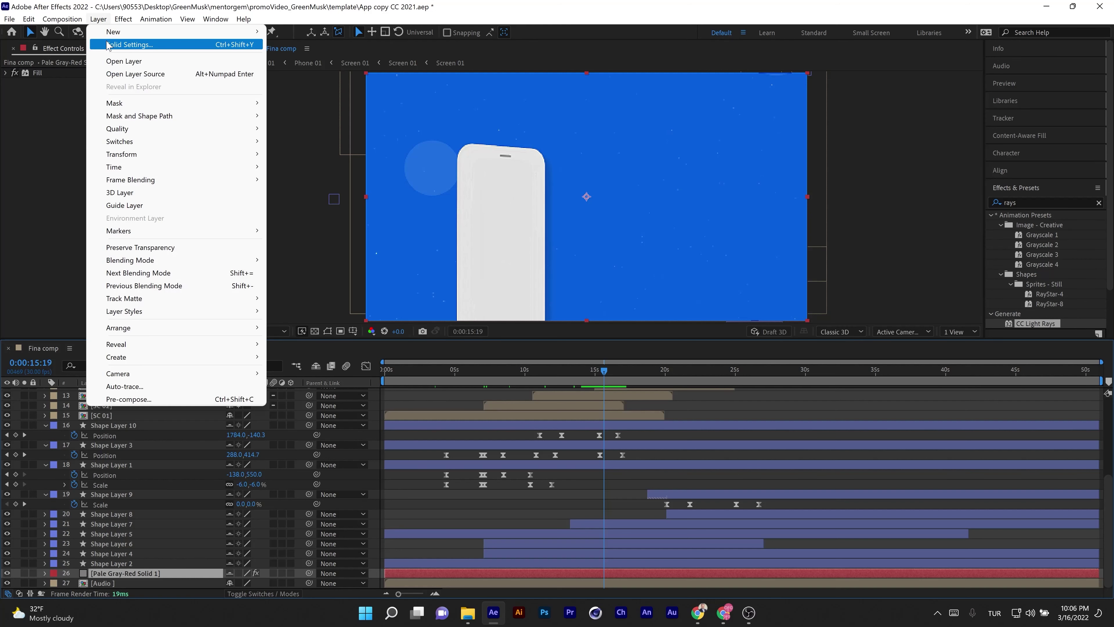
click(110, 45)
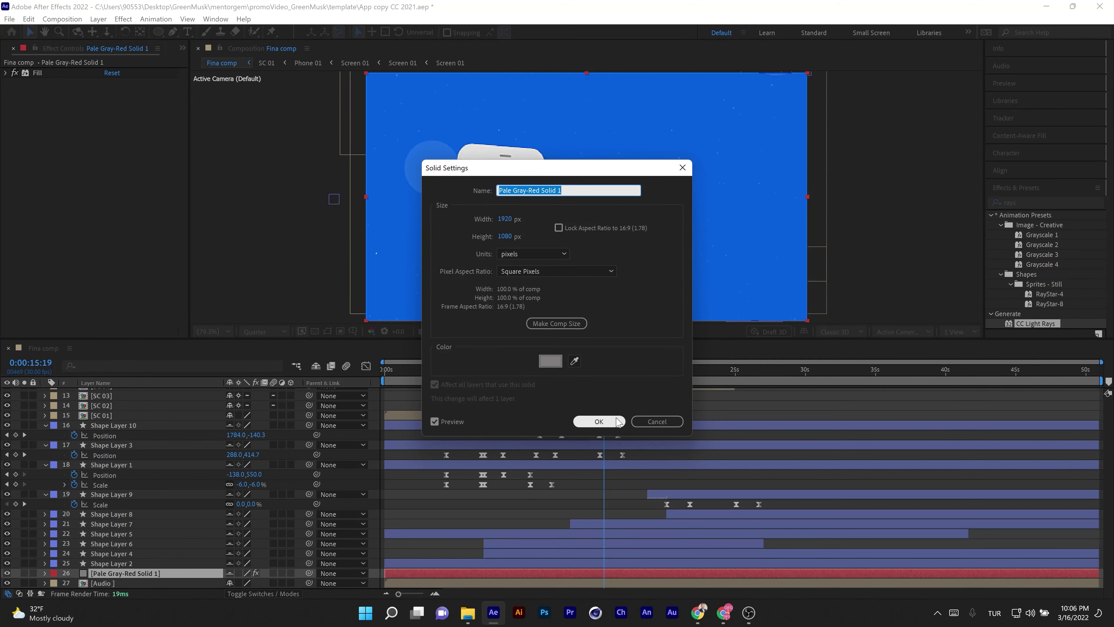
click(650, 422)
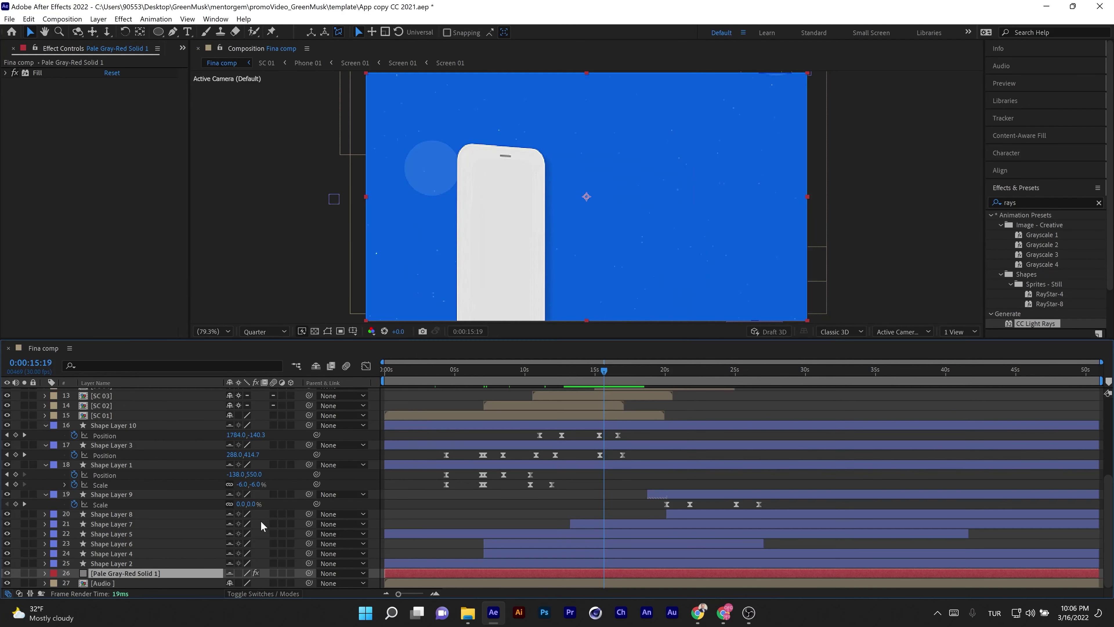
click(102, 583)
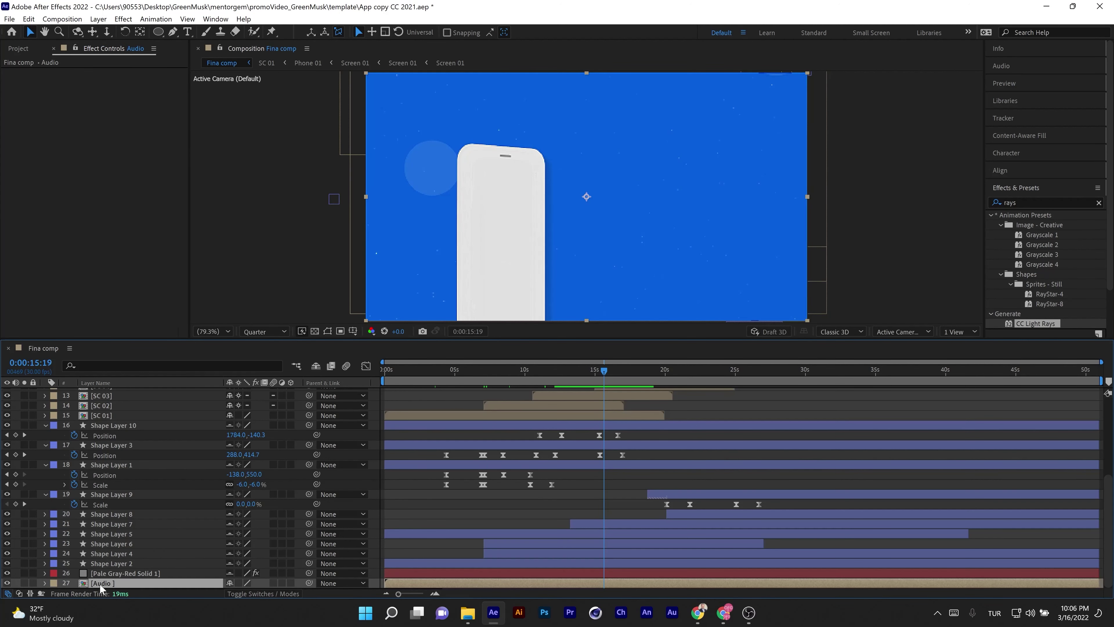
Step: Open the Audio precomp, enlarge the composition viewer and show the Project panel's folder tree
double_click(97, 583)
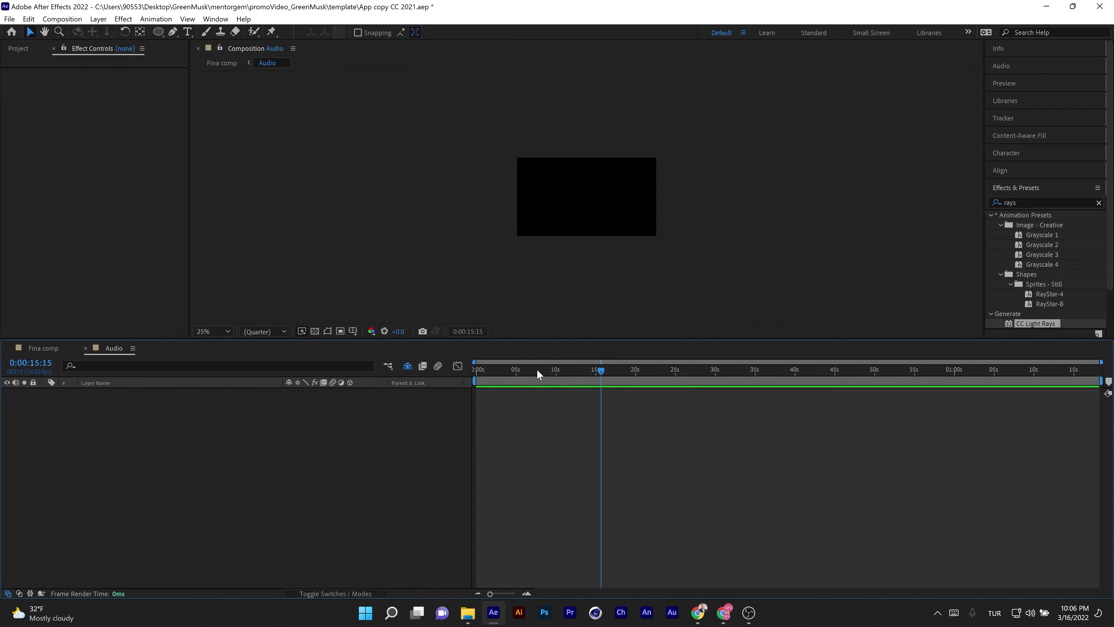
drag(538, 370, 497, 372)
drag(286, 339, 281, 396)
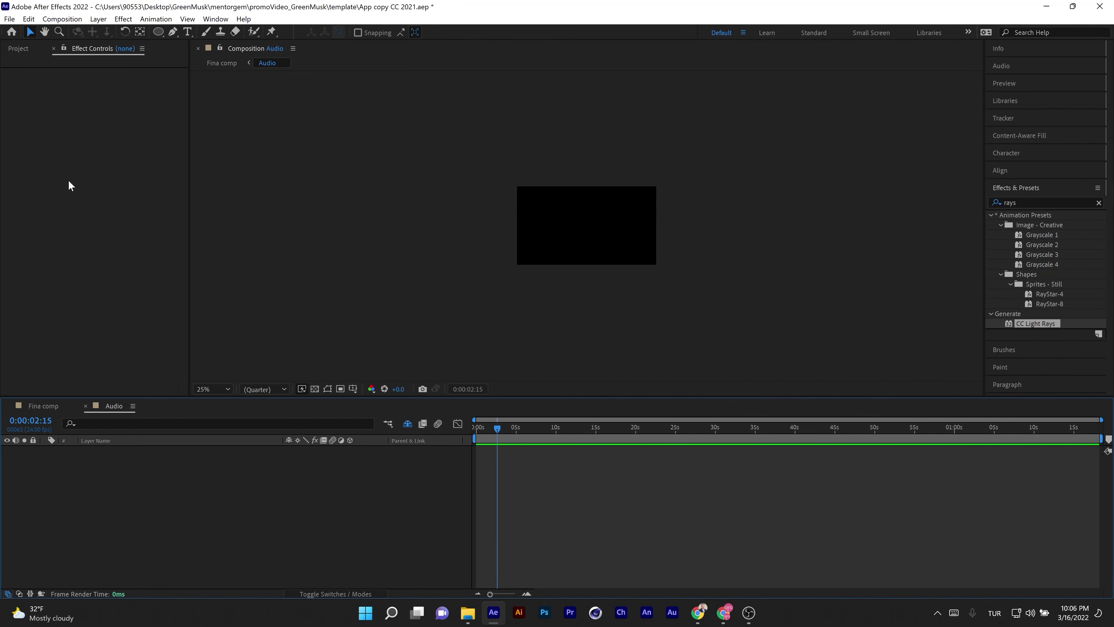
click(18, 49)
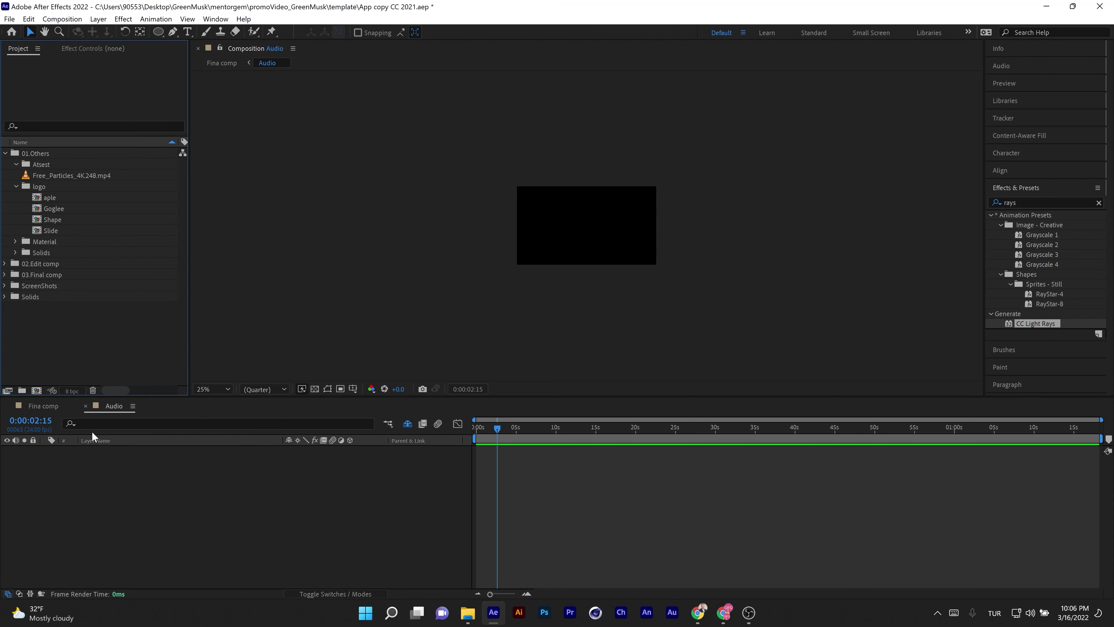
Step: Return to Fina comp, enlarge the timeline and step through scene layers SC 01, 02, 03, 09 and 10
click(41, 409)
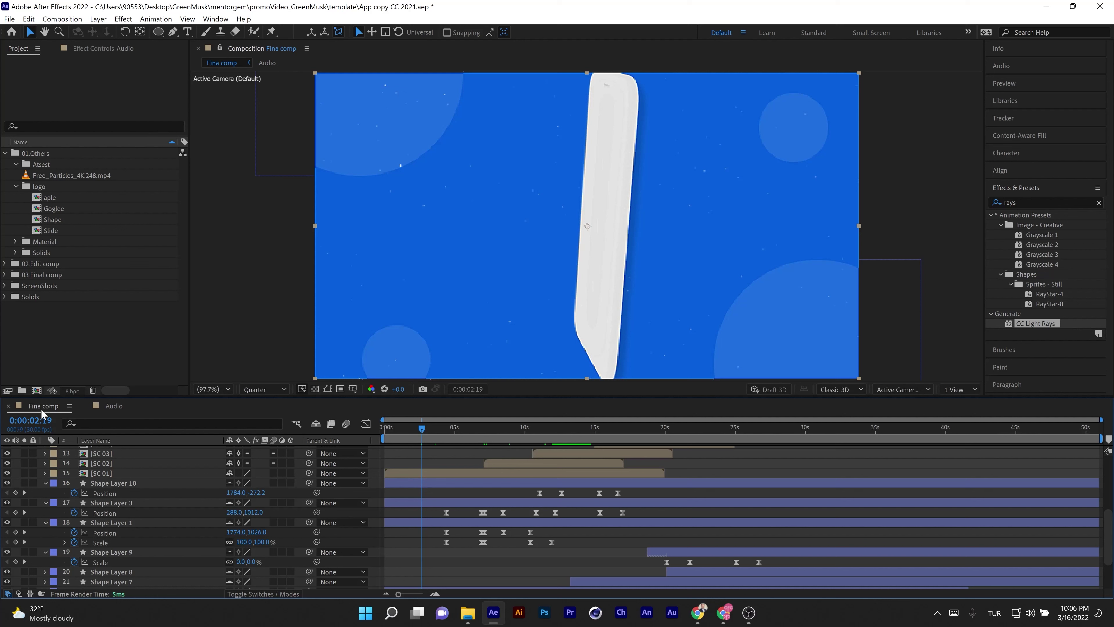
drag(395, 401, 466, 386)
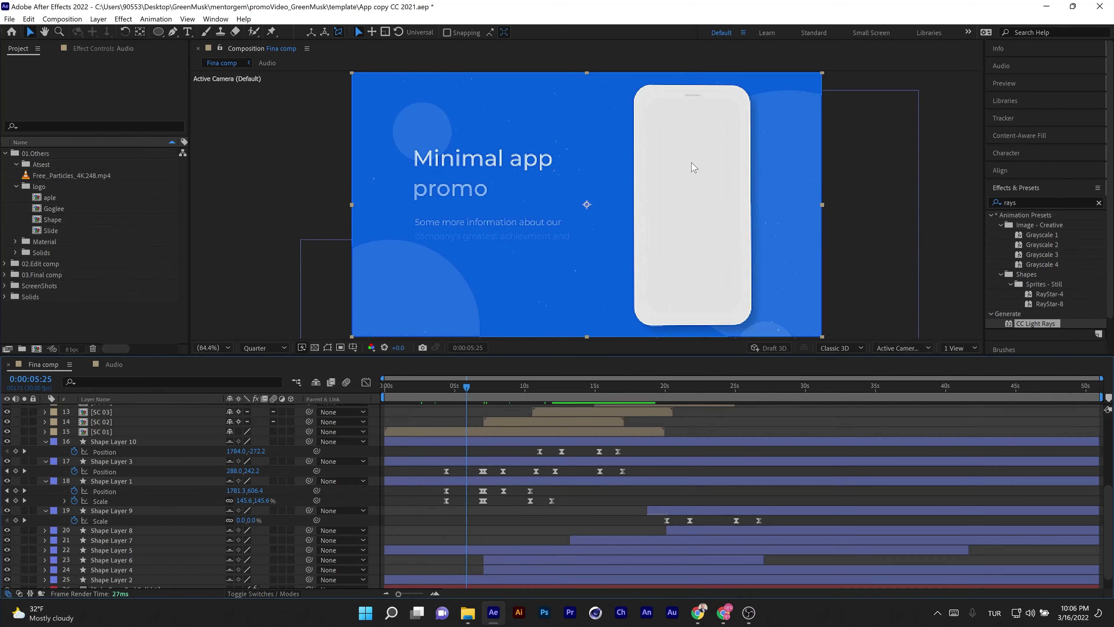
scroll(219, 528, down, 1)
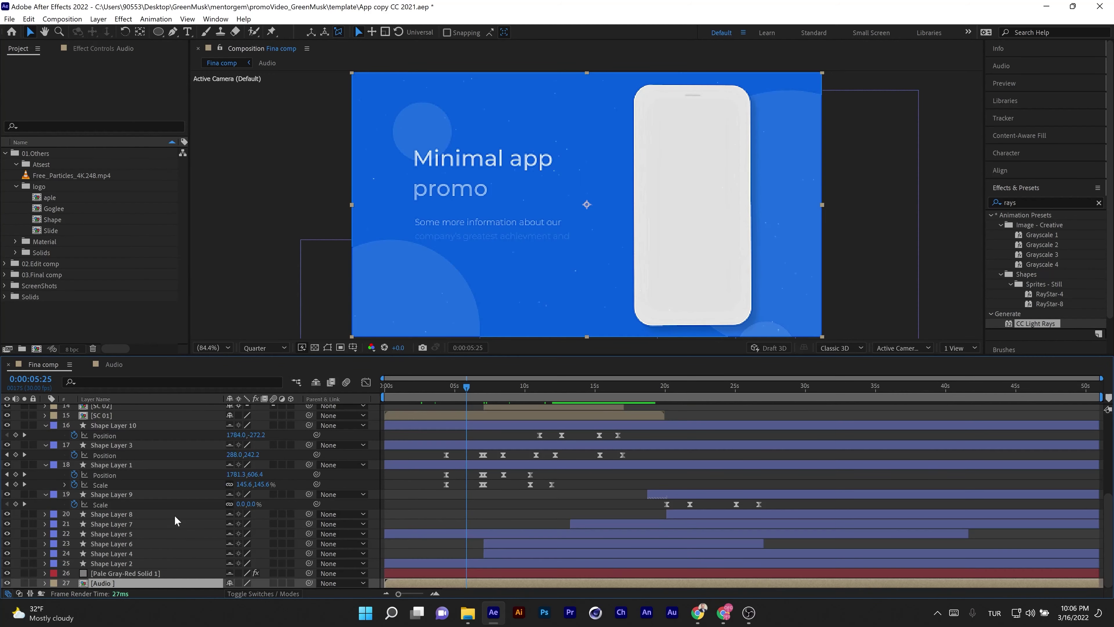
scroll(174, 515, up, 4)
click(105, 472)
scroll(106, 478, up, 3)
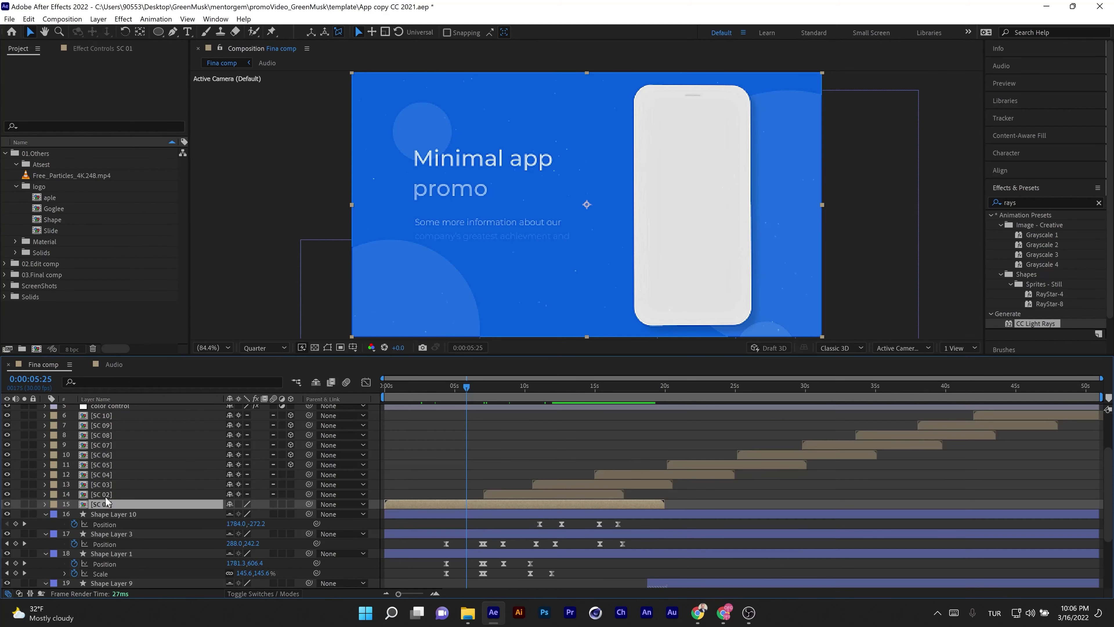
click(107, 495)
click(109, 486)
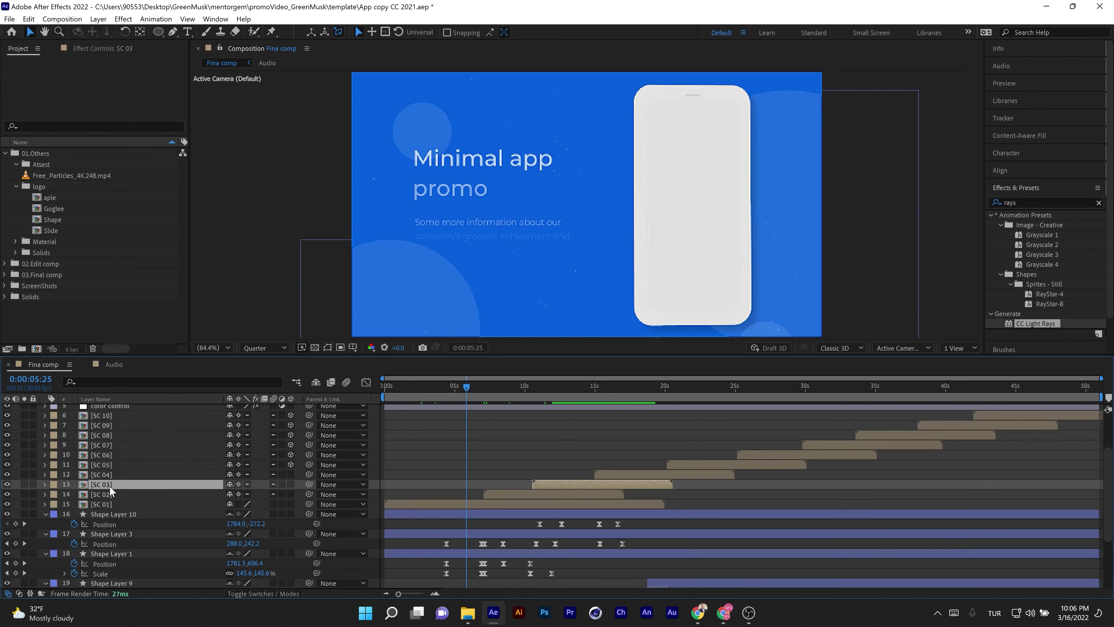
scroll(109, 485, up, 3)
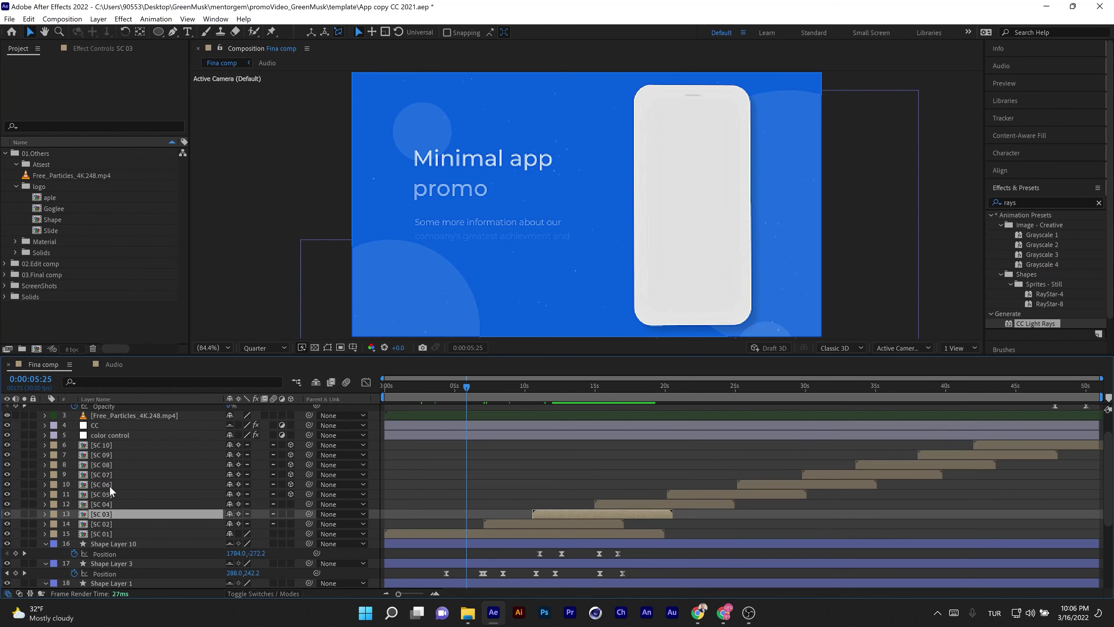
click(113, 453)
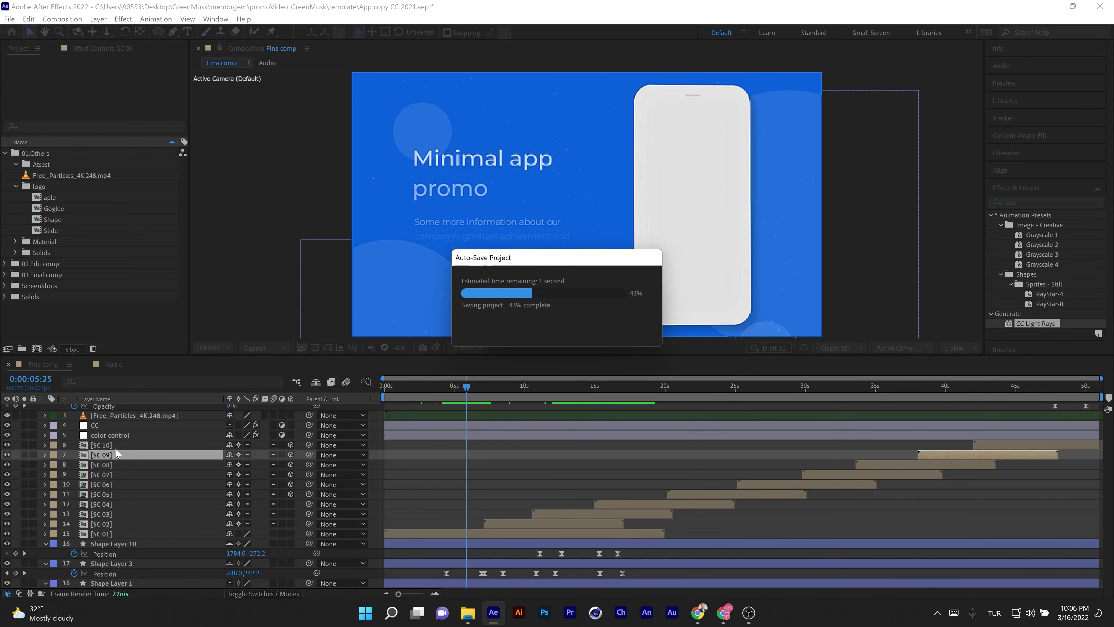
click(114, 447)
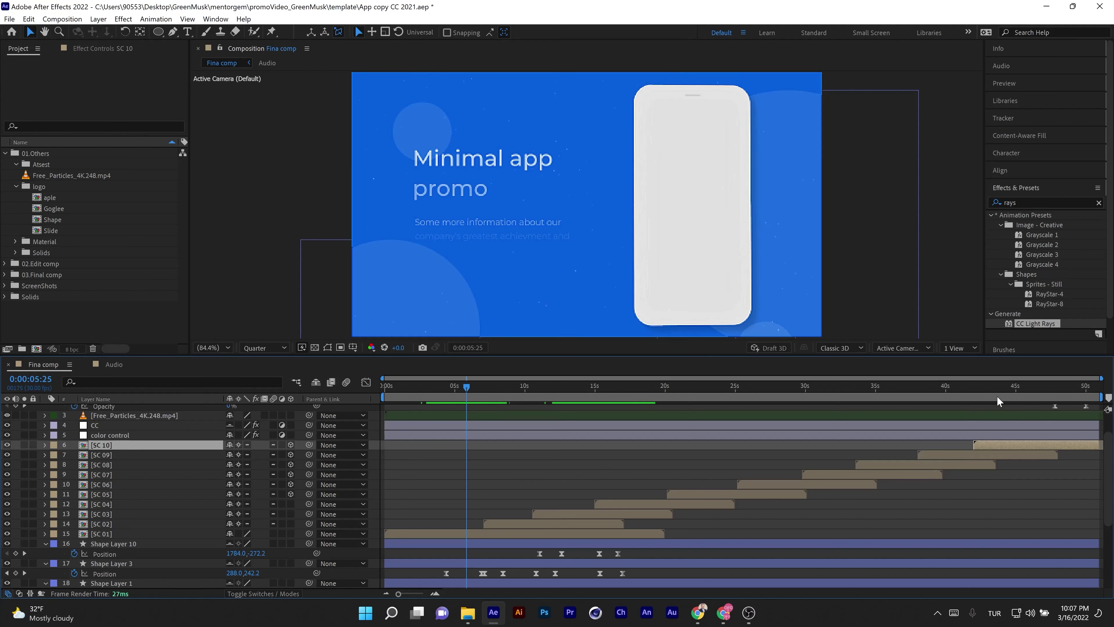
Step: View the closing scene at 0:00:46:15, then return to 0:00:06:10 with SC 01 selected
click(1036, 389)
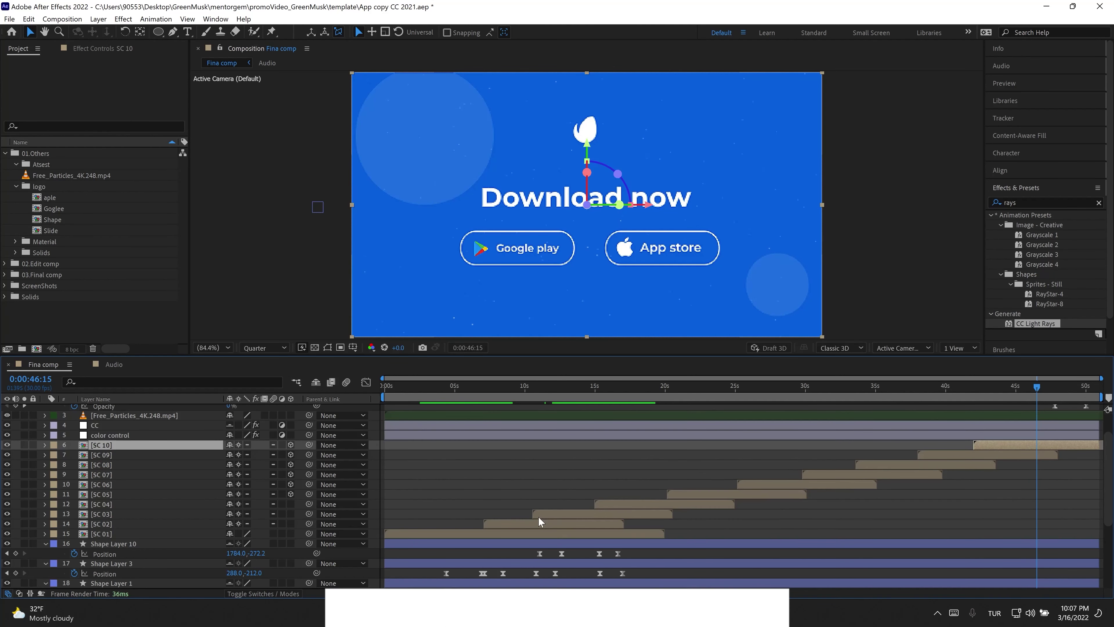
mouse_move(495, 392)
mouse_down()
mouse_move(509, 388)
mouse_move(474, 389)
mouse_up()
click(115, 534)
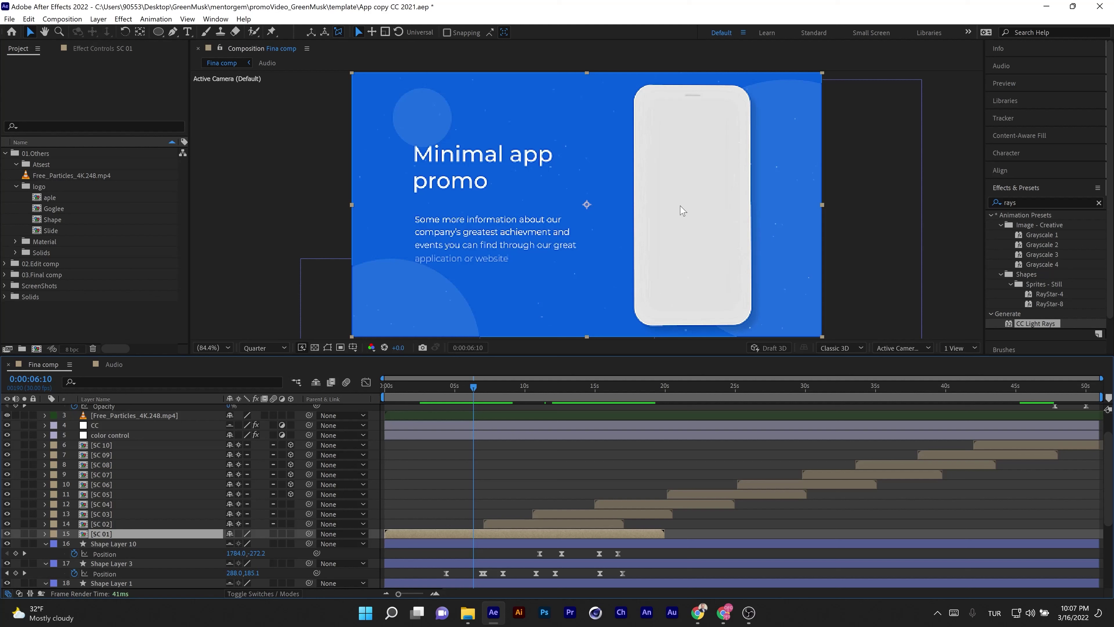
double_click(105, 533)
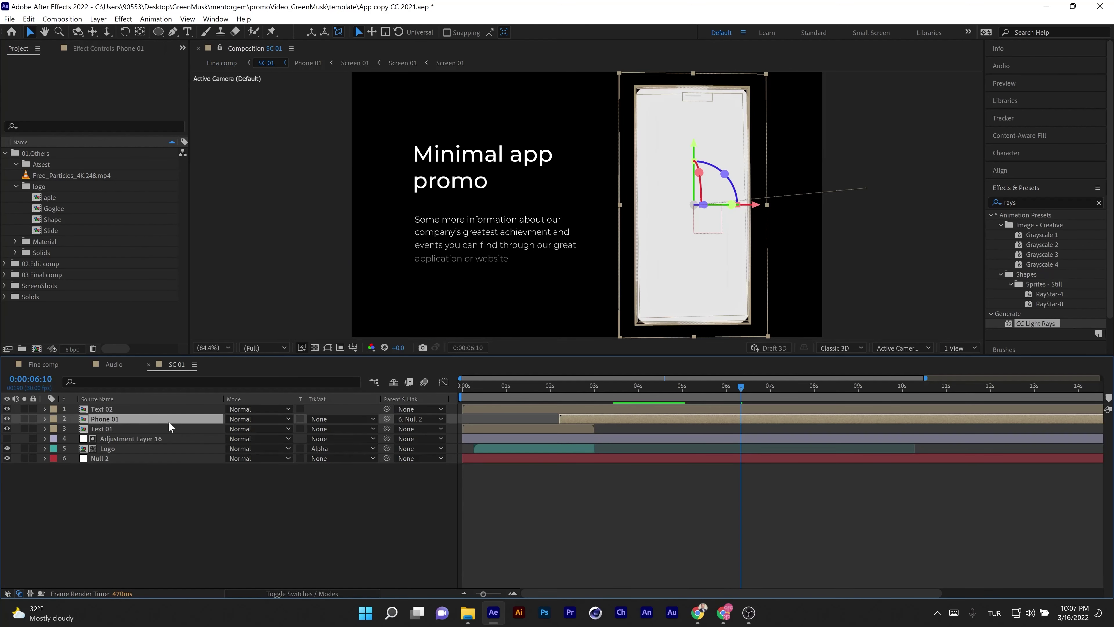
click(105, 409)
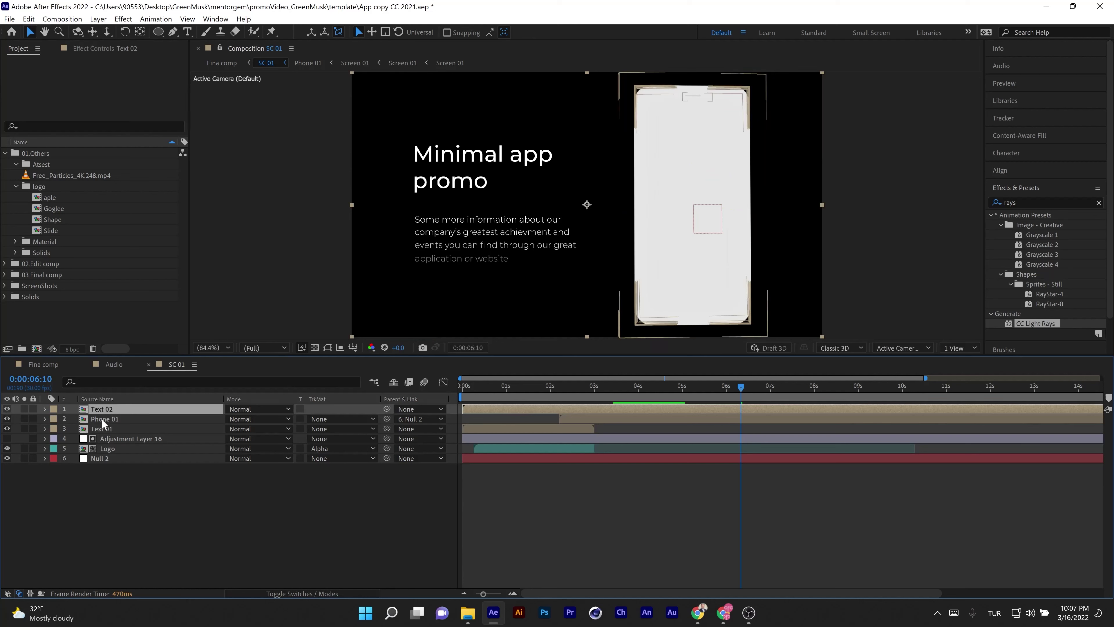
click(101, 419)
click(104, 429)
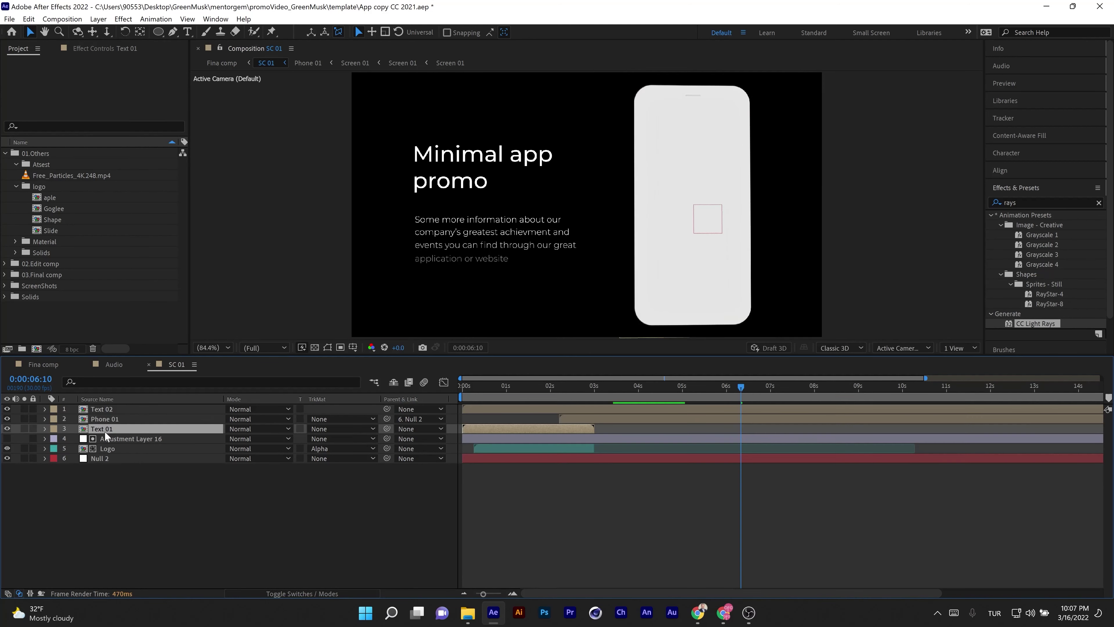
click(106, 458)
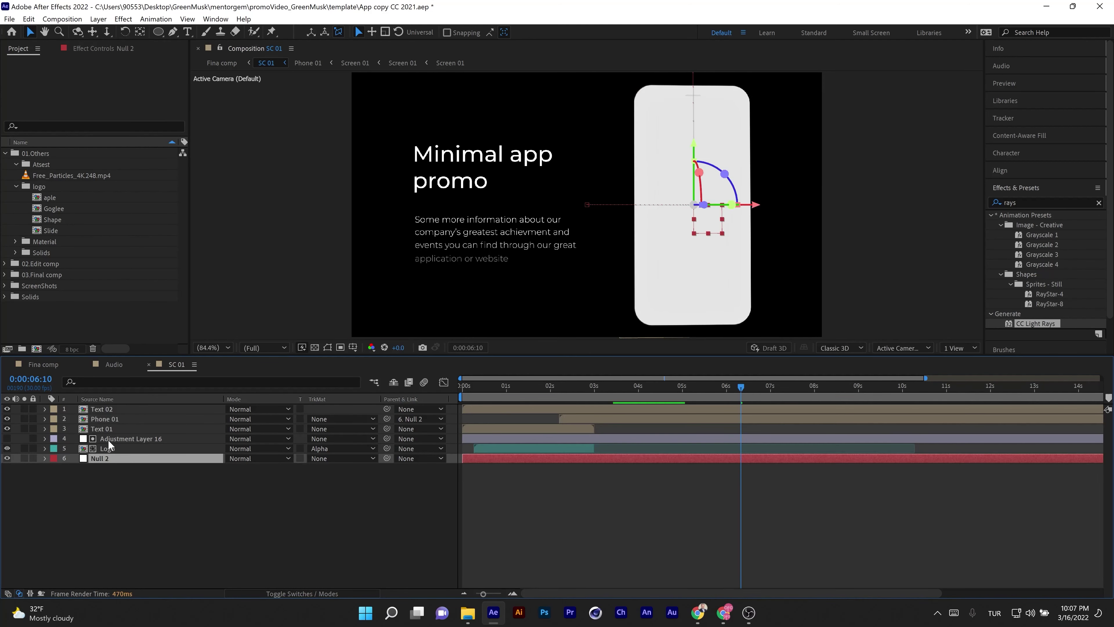
click(110, 411)
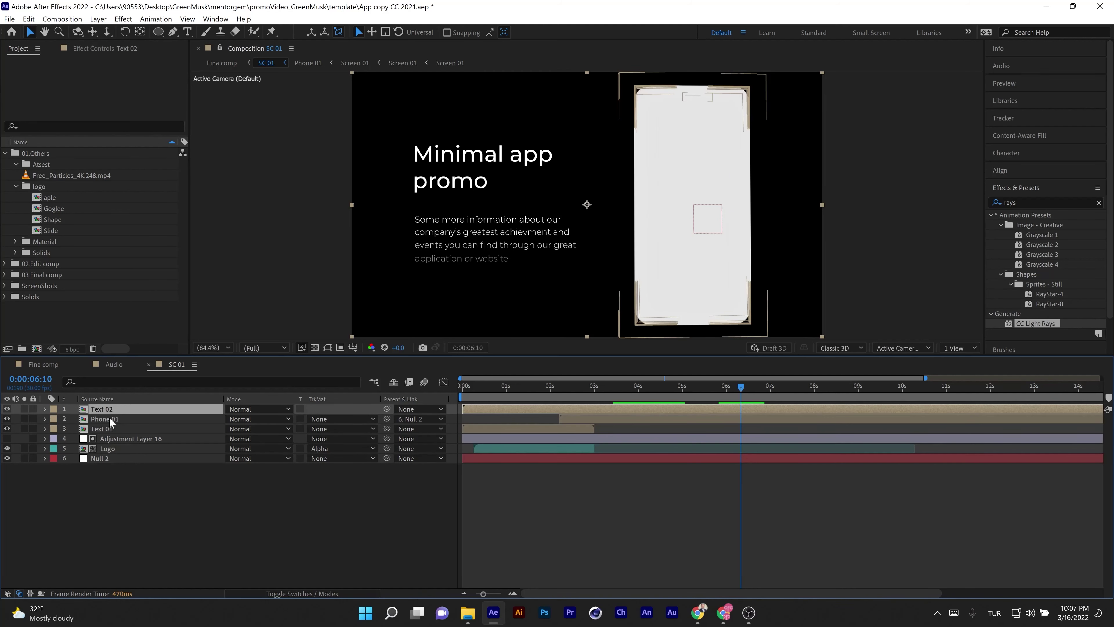
Step: Open the Phone 01 precomp, inspect Adjustment Layer 10's Color Control 1 effect and select Screen 01
double_click(115, 419)
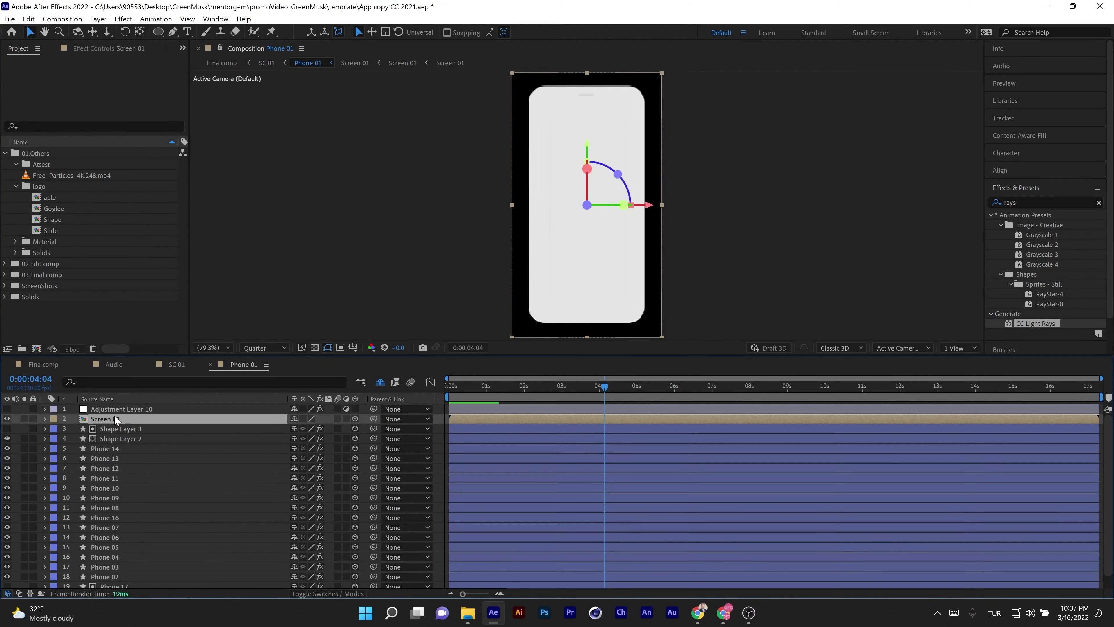
scroll(113, 444, down, 1)
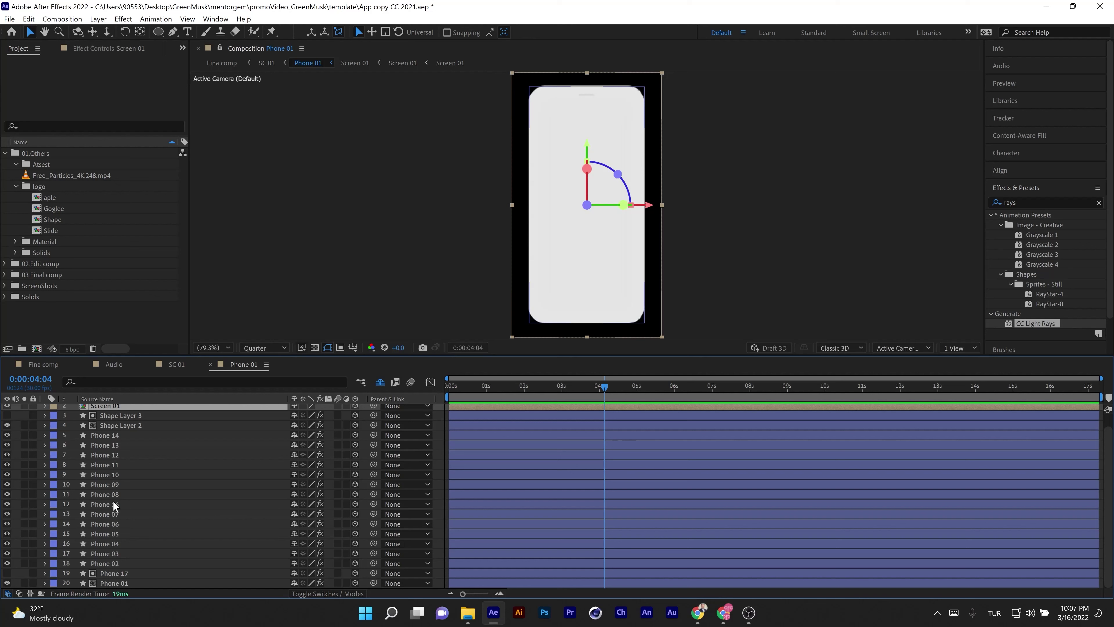
scroll(113, 548, up, 1)
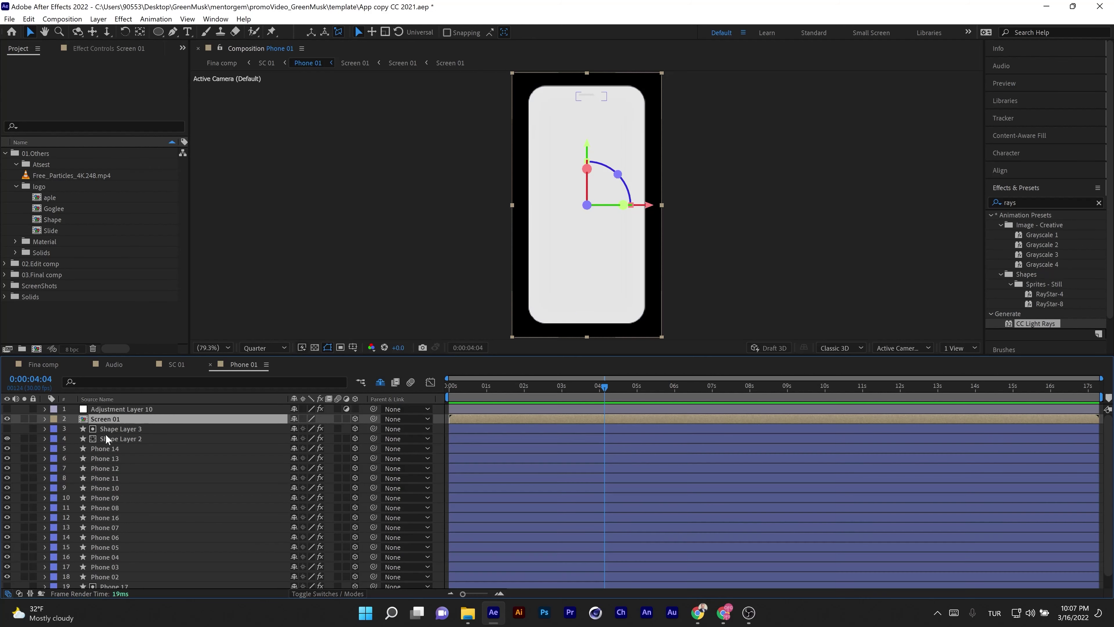
click(118, 409)
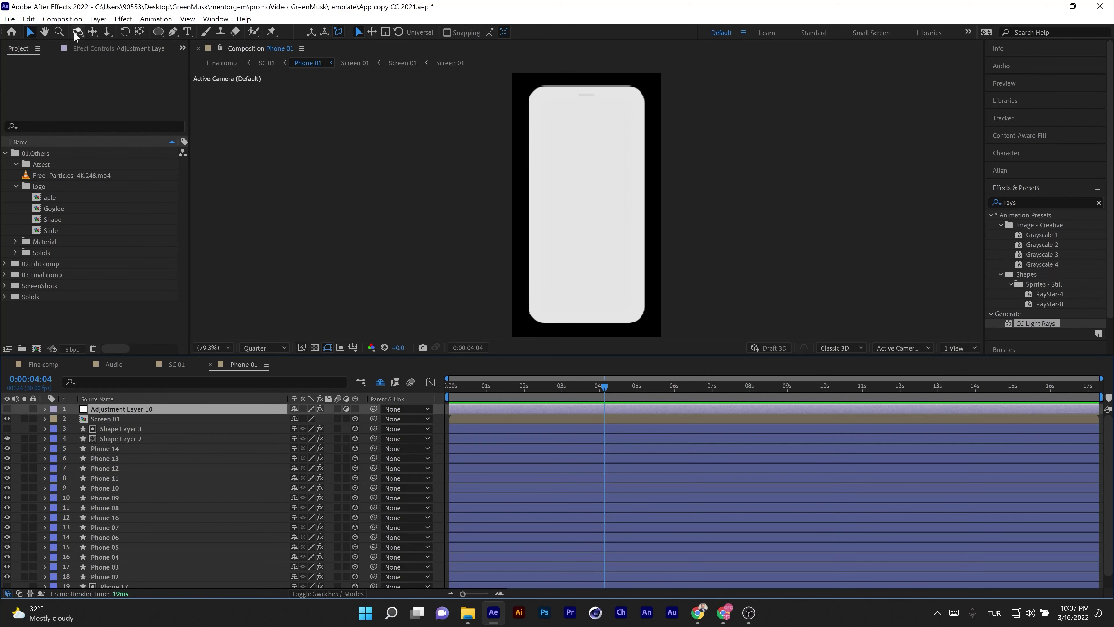
click(89, 47)
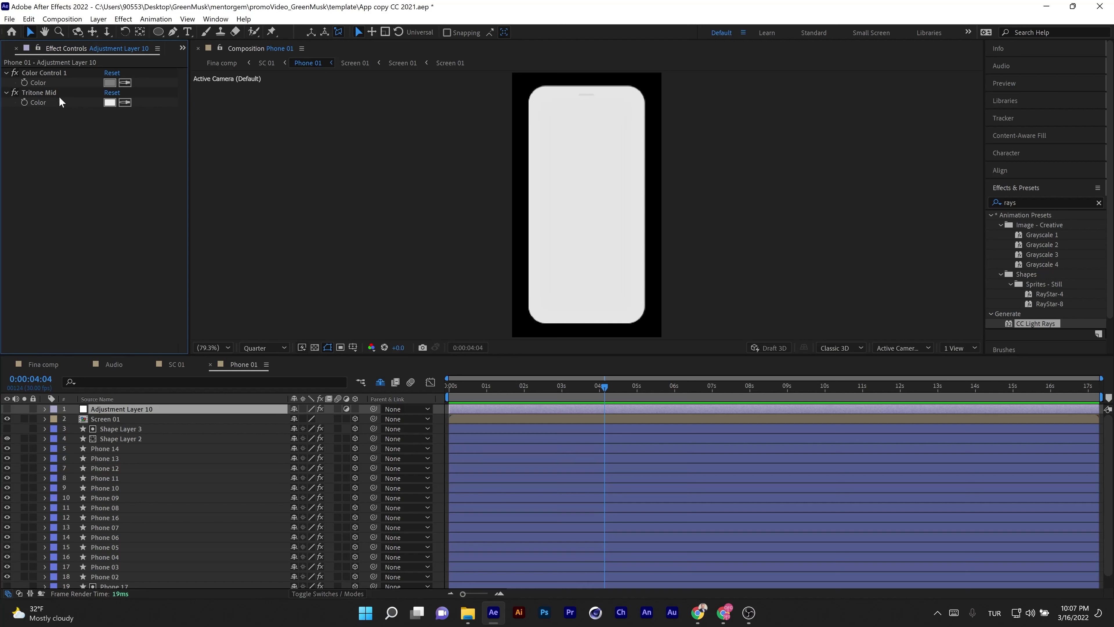
click(47, 76)
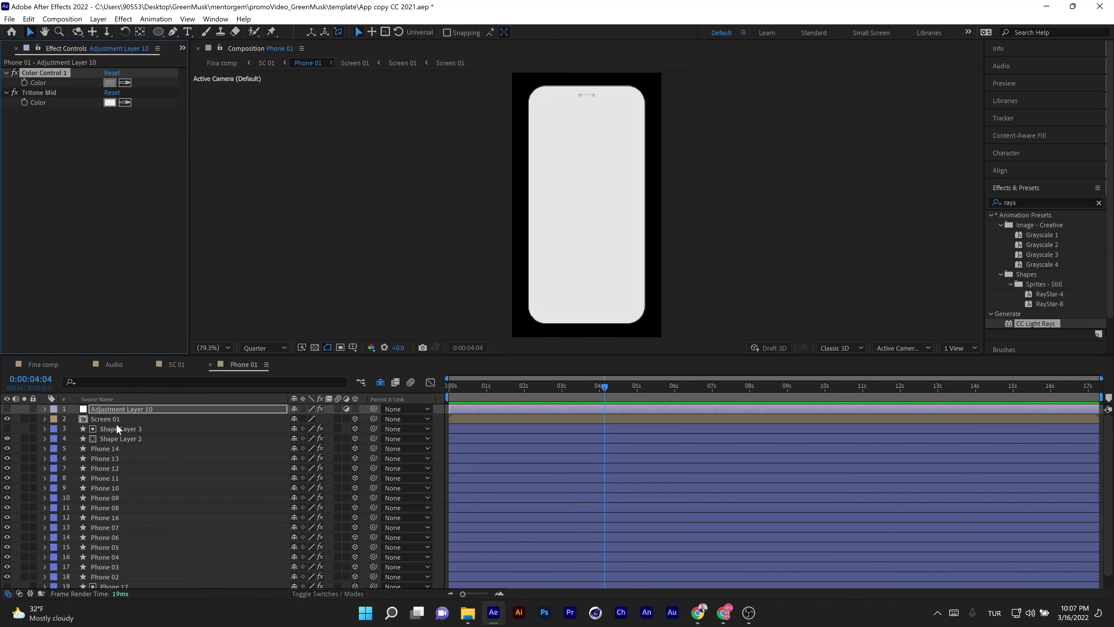
click(104, 418)
Step: Open the Screen 01 precomp, then its nested [Screen 01] composition, and scrub time to check the screen layers
double_click(109, 420)
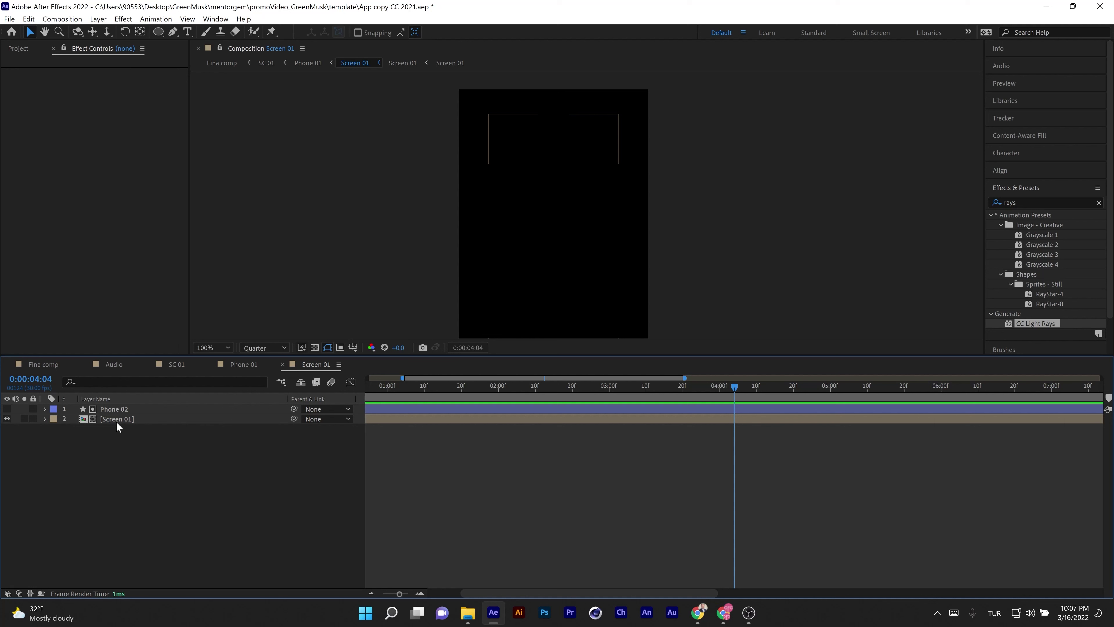
click(117, 419)
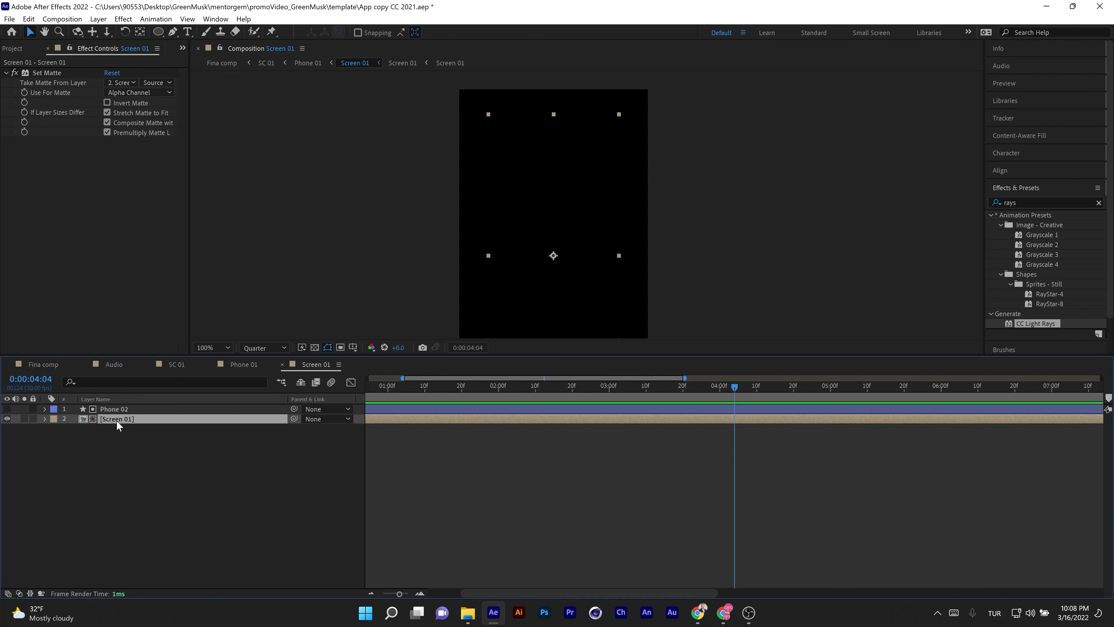
double_click(117, 420)
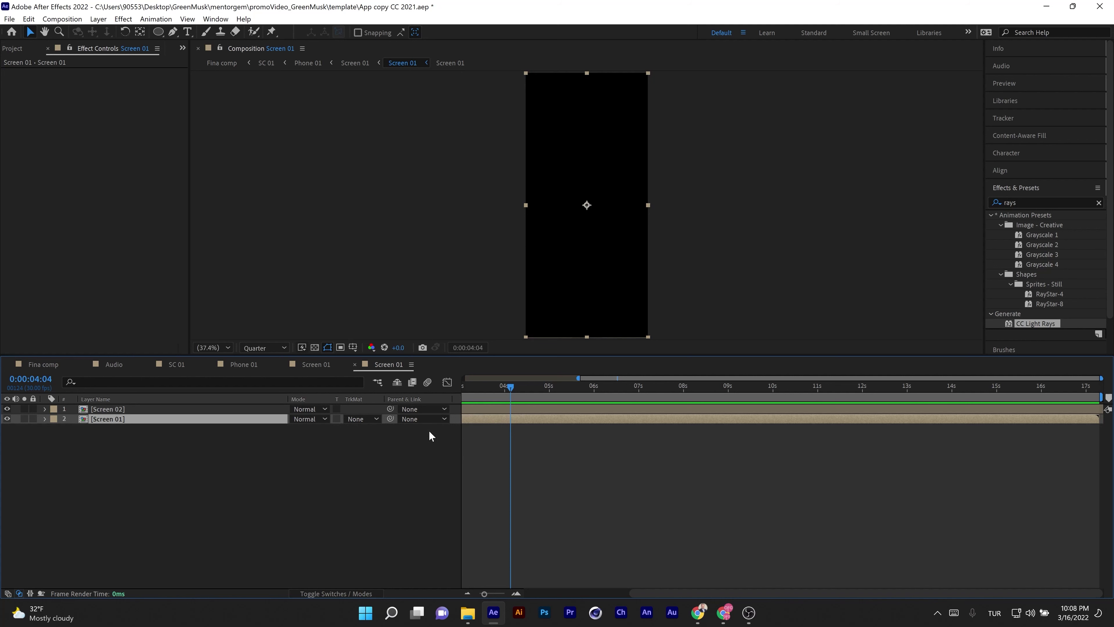
scroll(559, 424, down, 2)
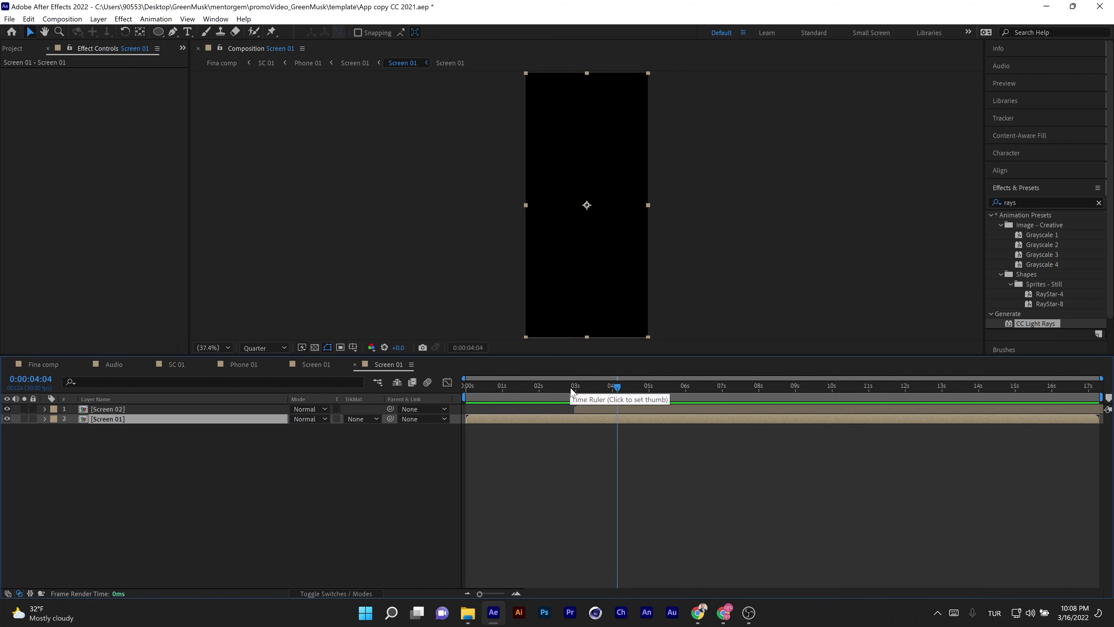
drag(568, 389, 558, 410)
Step: Place 'M - Find a mentor - 129.png' from the ScreenShots folder into the empty Screen 01 comp and fit it to the comp
double_click(106, 419)
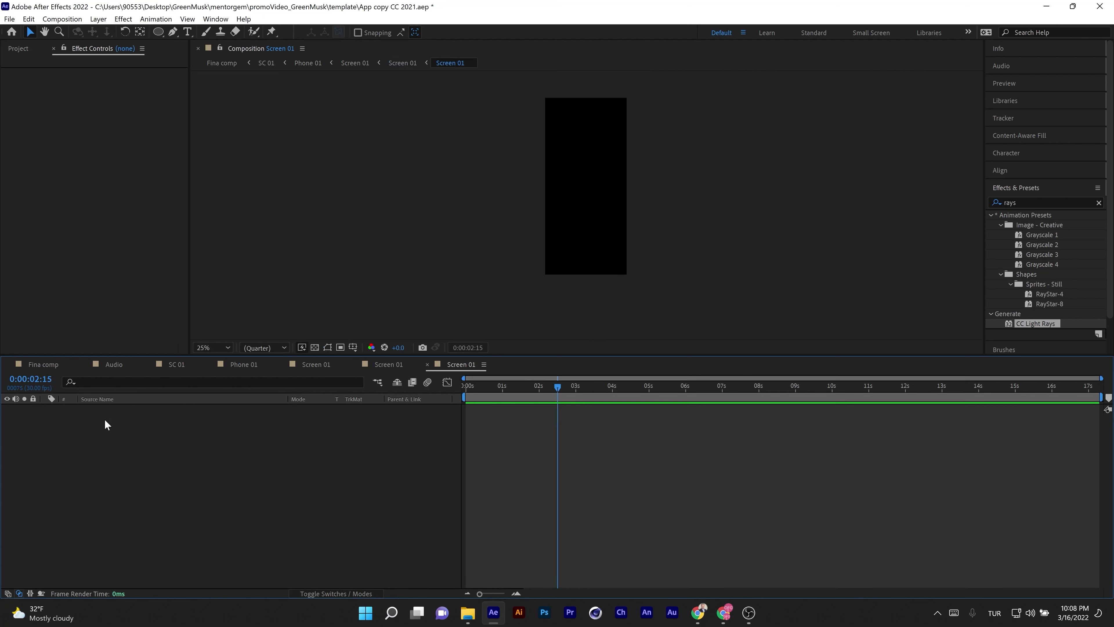
click(18, 49)
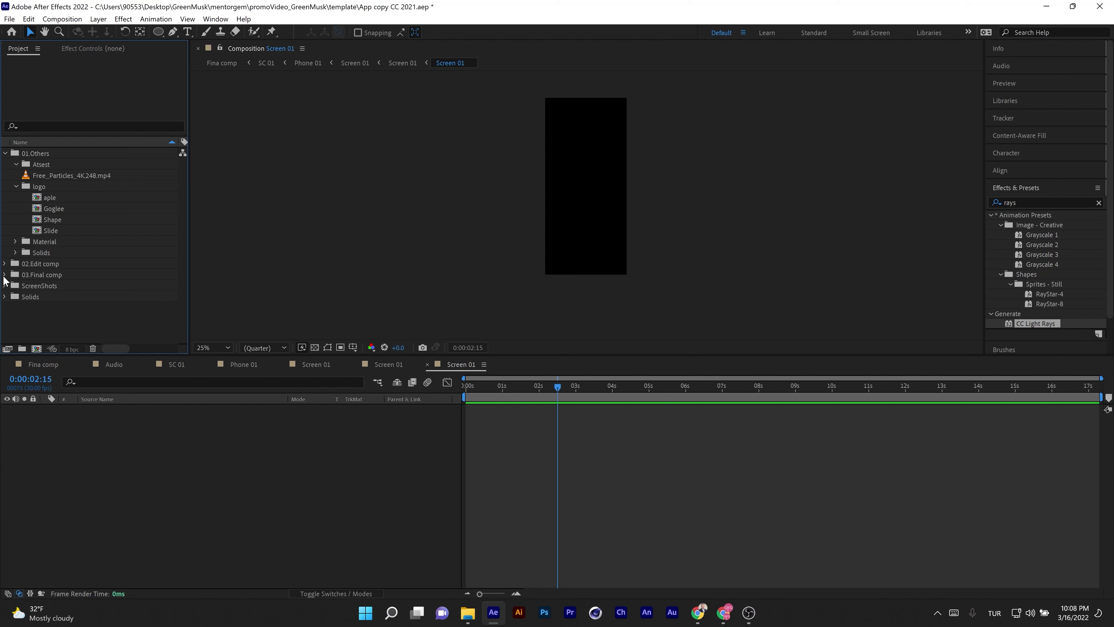
click(5, 286)
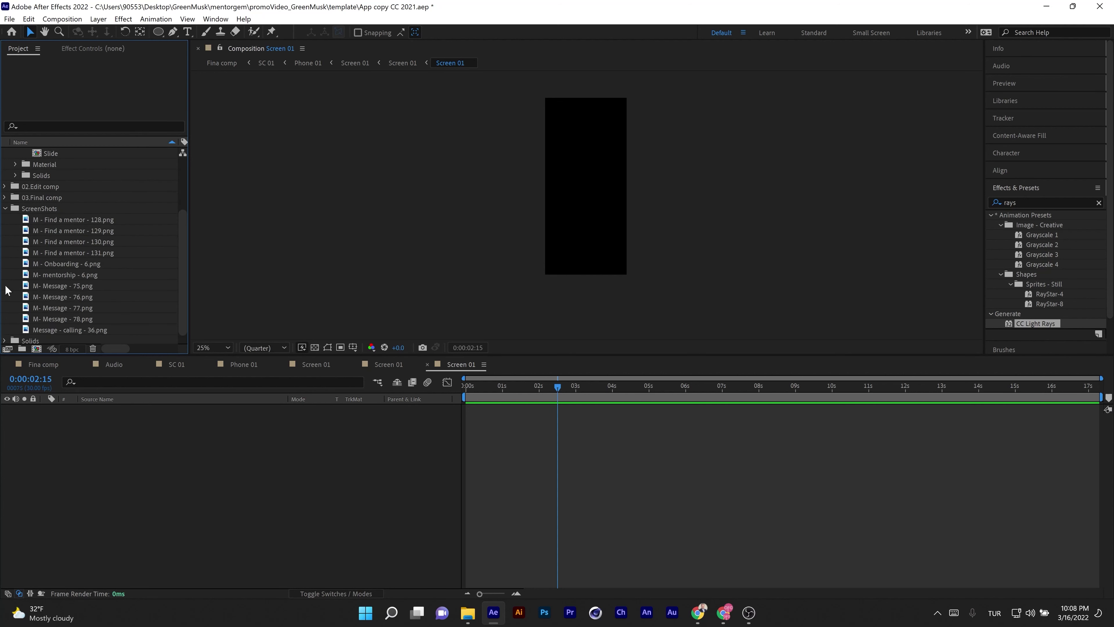
click(65, 233)
drag(72, 237, 106, 446)
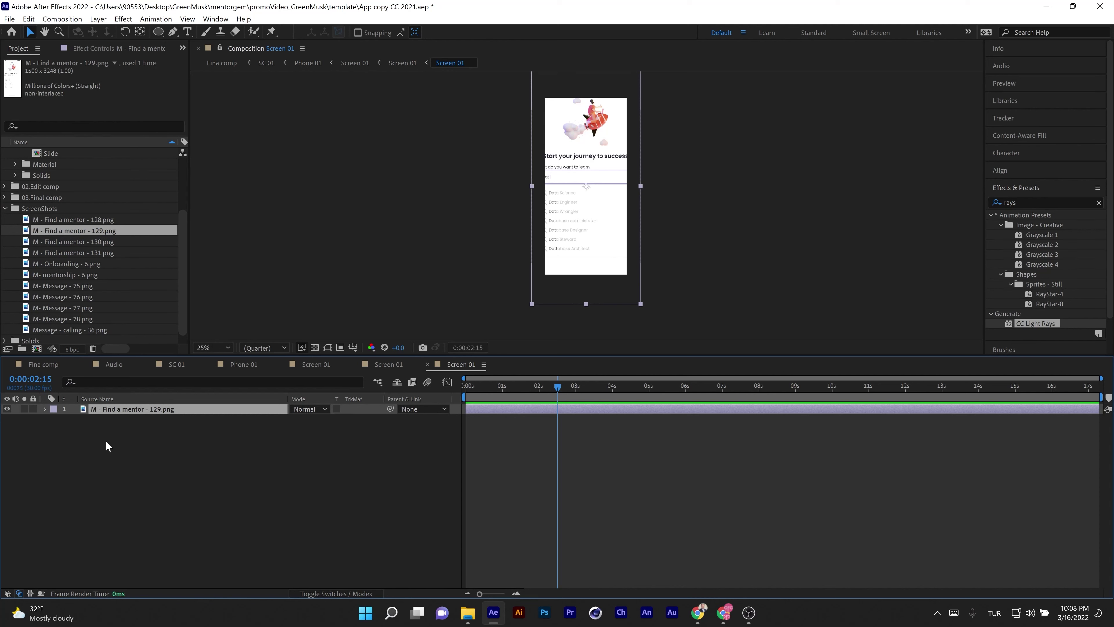
key(ctrl+Home)
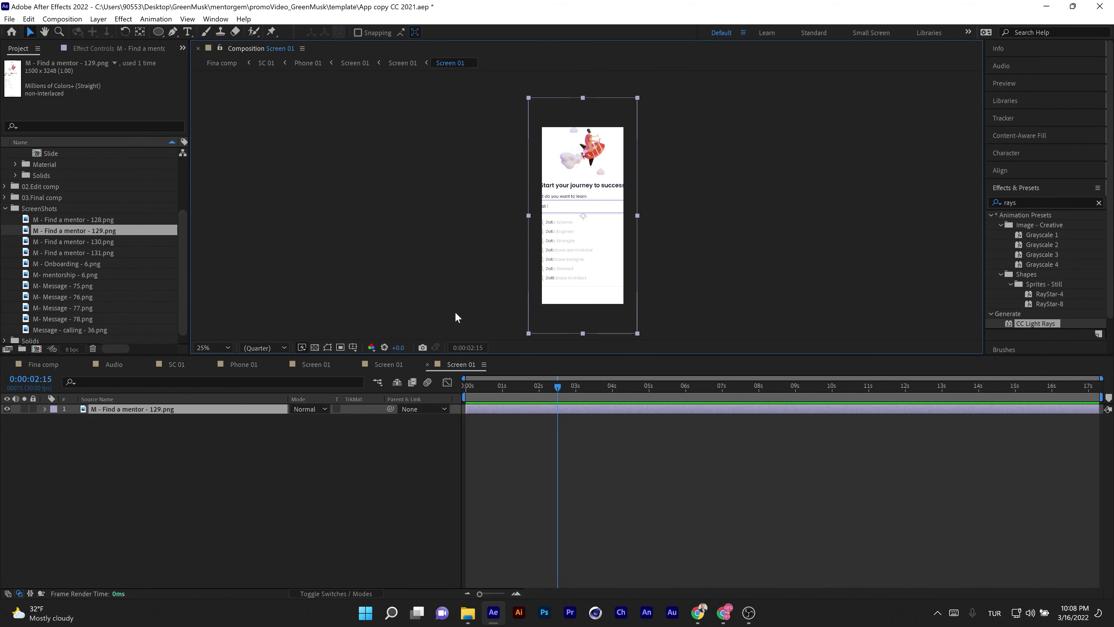
right_click(127, 411)
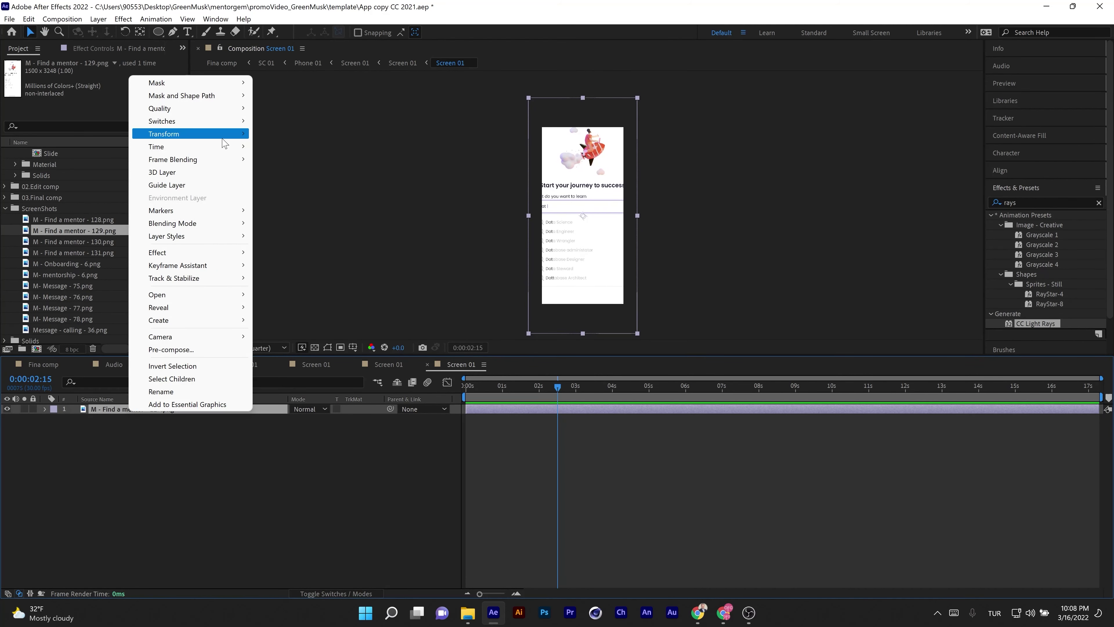
mouse_move(201, 133)
click(303, 286)
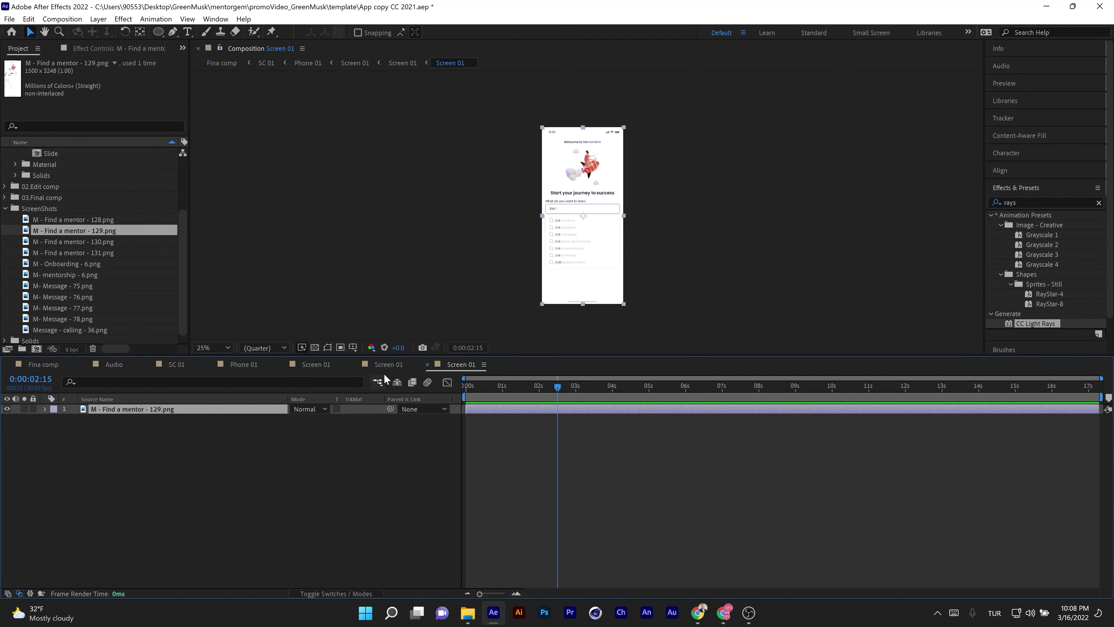
Step: Check the screenshot in the parent phone screen comp with preview resolution set to Full
click(386, 365)
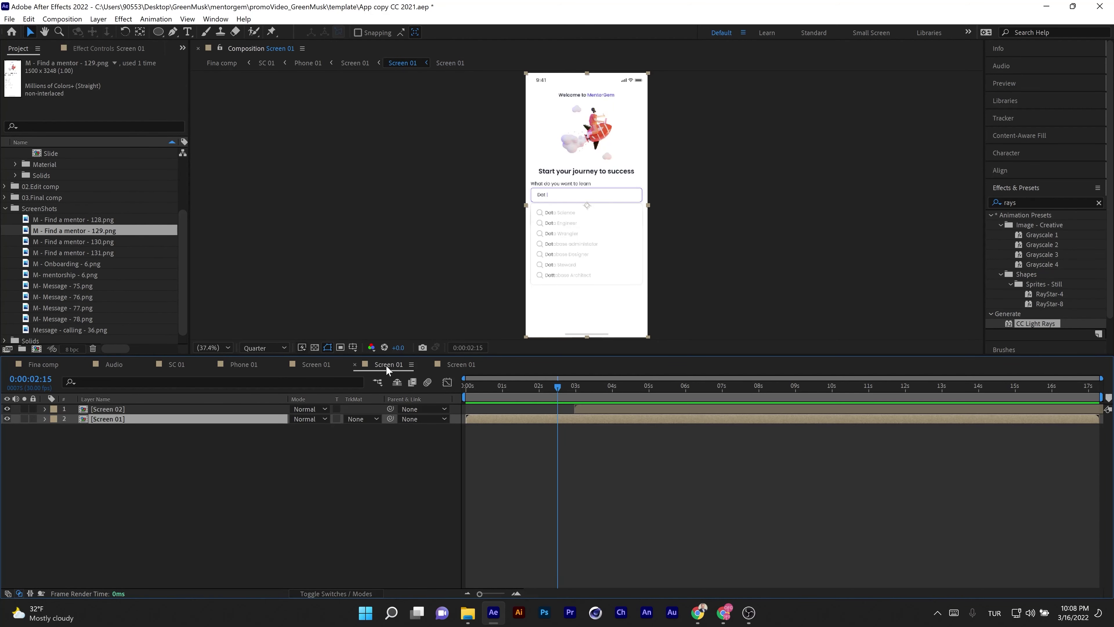
click(312, 367)
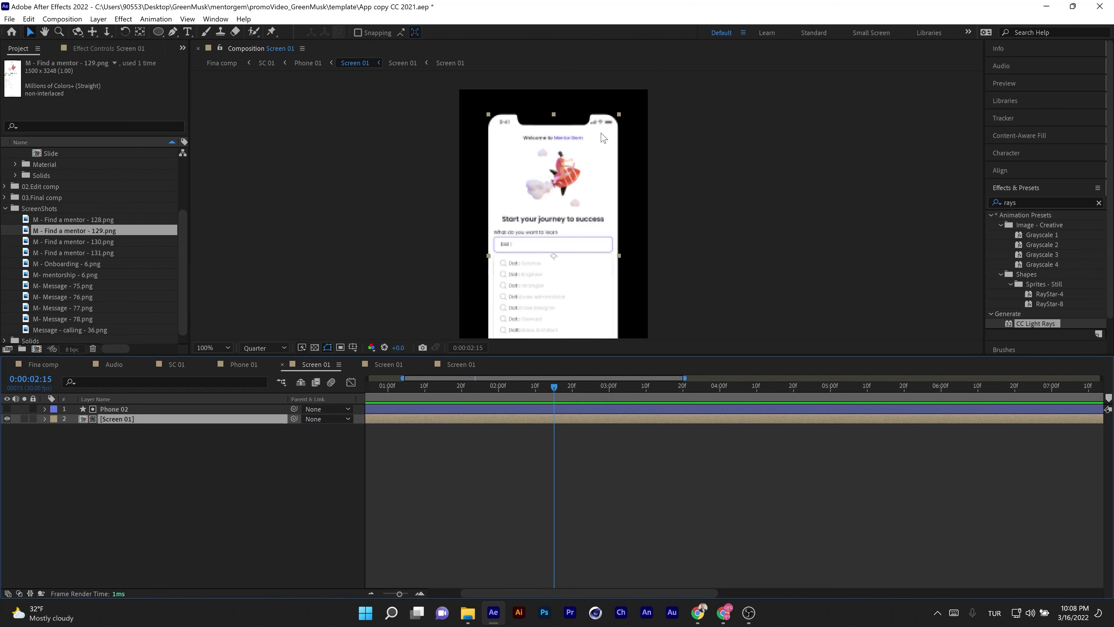
click(263, 348)
click(259, 358)
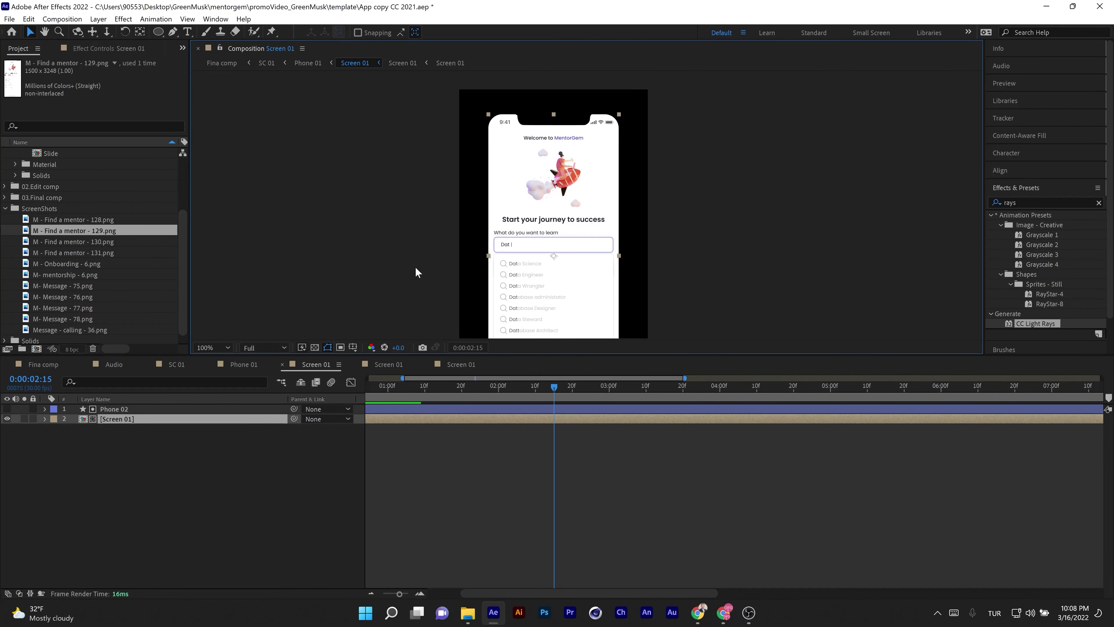
scroll(563, 228, down, 2)
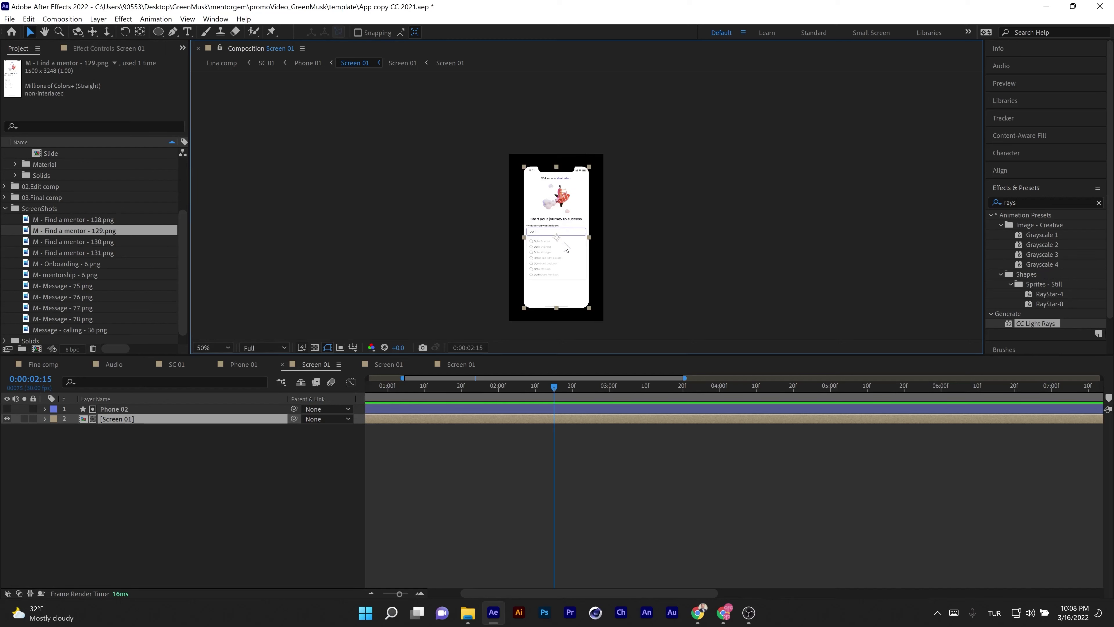
Step: In the Screen 01 comp holding both screens, move to 0:00:04:06 and select the Screen 02 layer
click(386, 365)
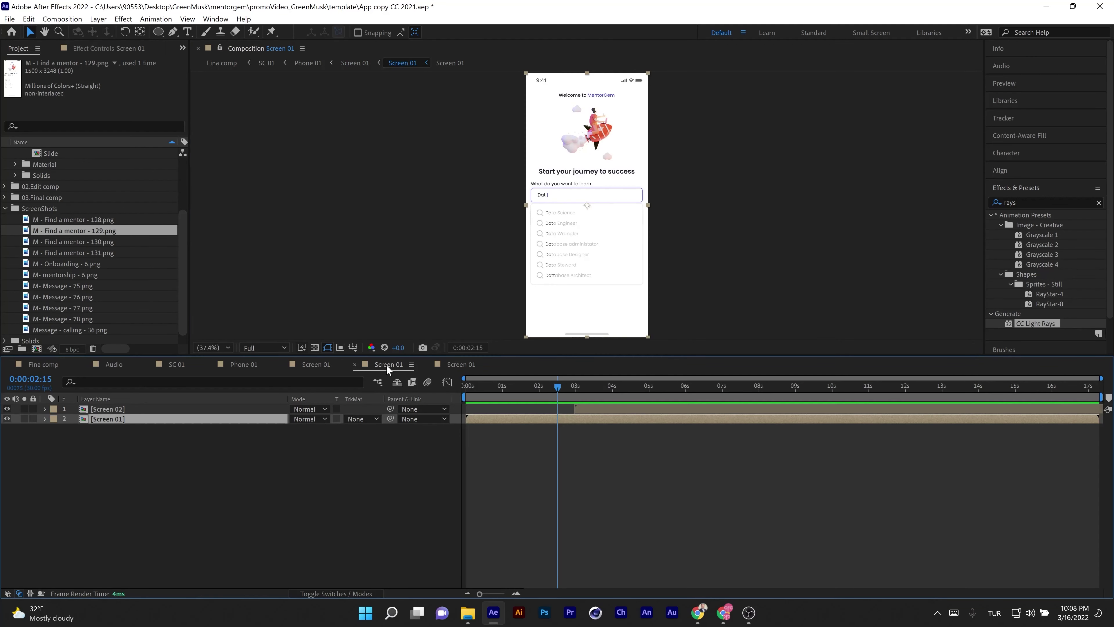
drag(558, 392, 620, 400)
click(621, 412)
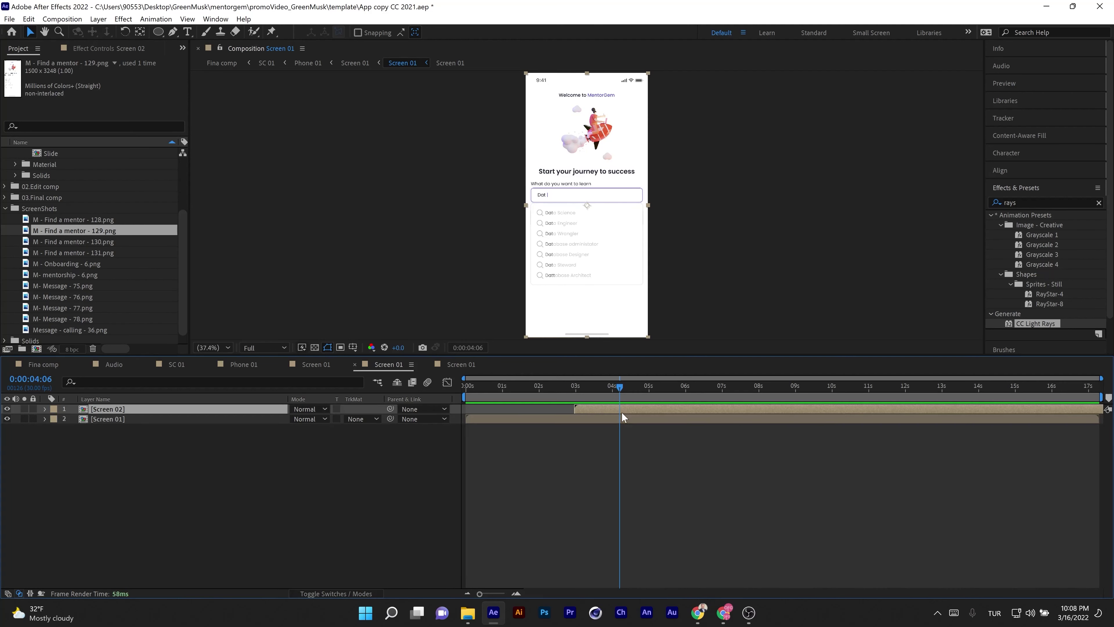
Step: Place 'M - Onboarding - 6.png' into the Screen 02 precomp and fit it to the comp
double_click(128, 409)
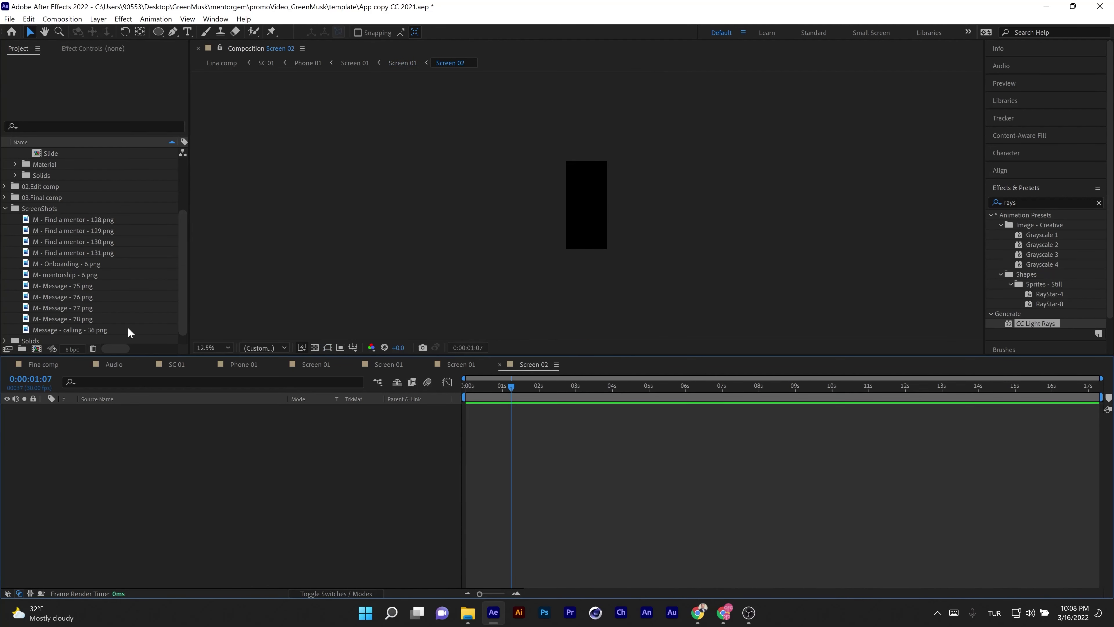
click(62, 253)
click(63, 264)
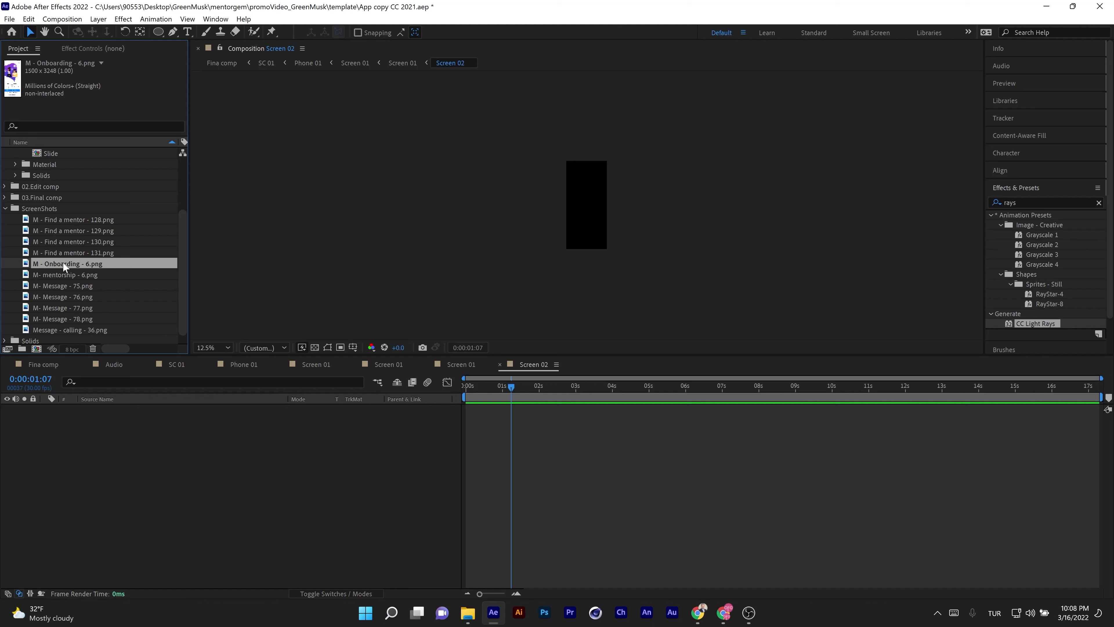
drag(62, 263, 92, 443)
right_click(116, 412)
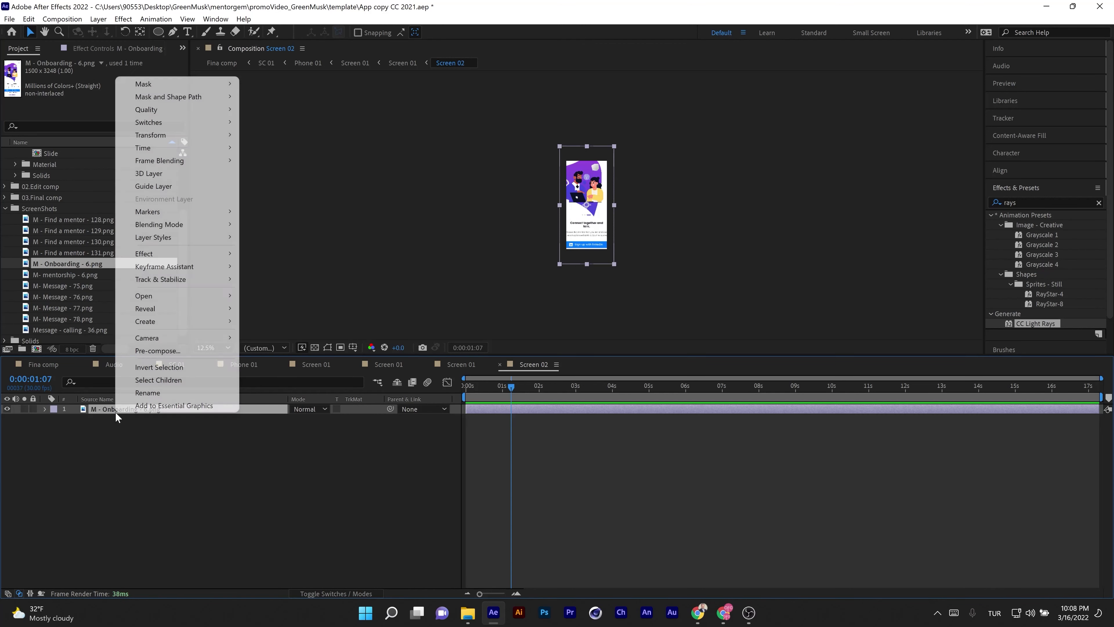
mouse_move(215, 137)
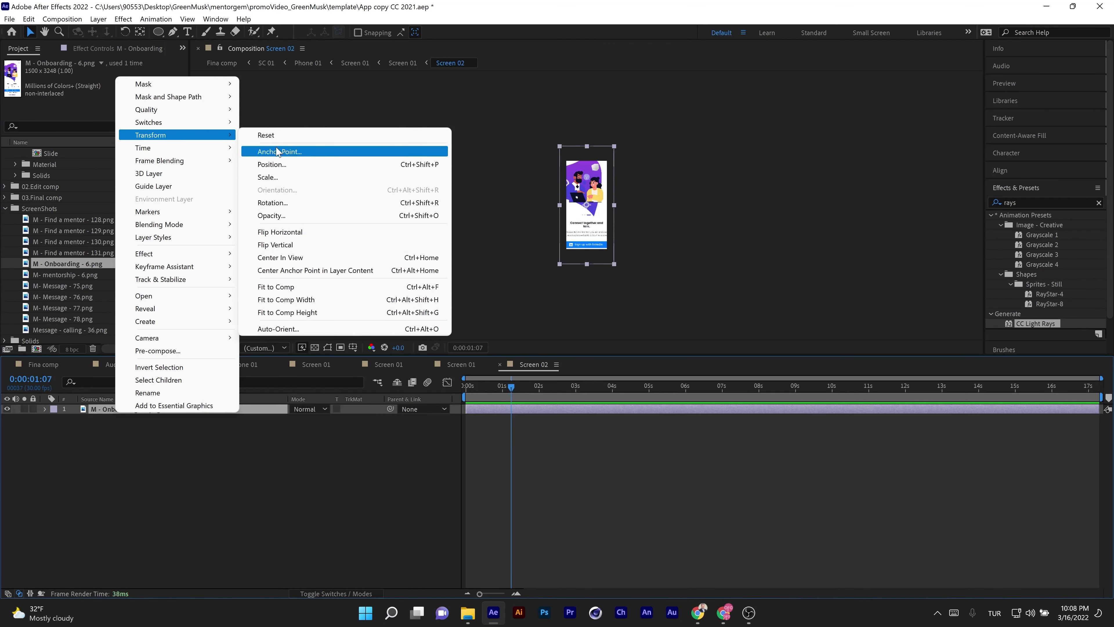
click(302, 287)
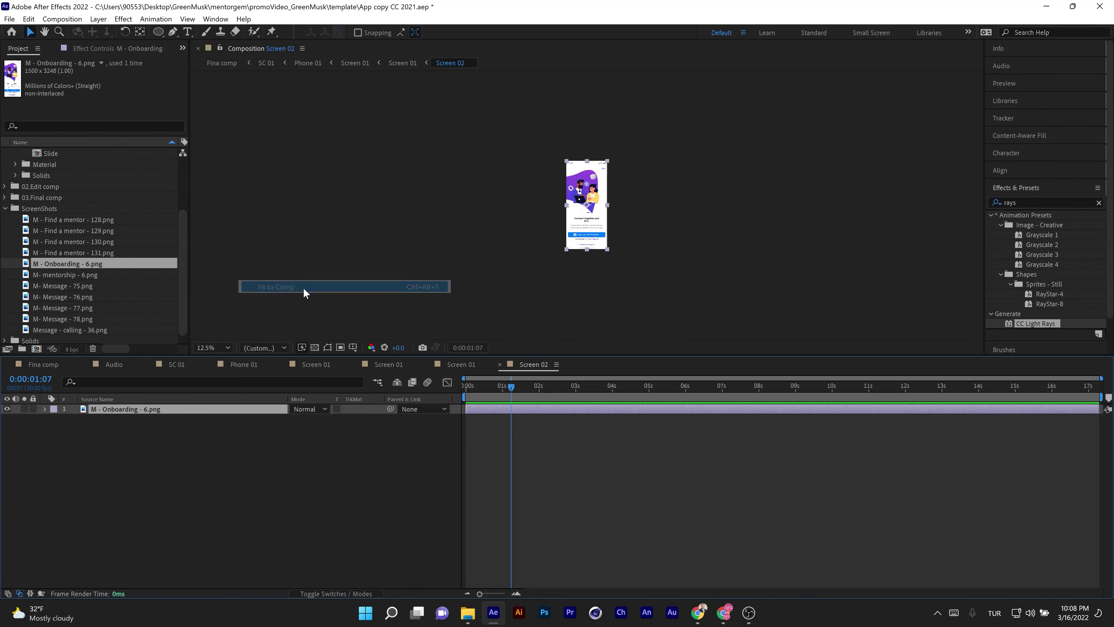
Step: Check the result through the Screen 01 compositions and on to Phone 01
click(463, 368)
click(389, 364)
click(321, 361)
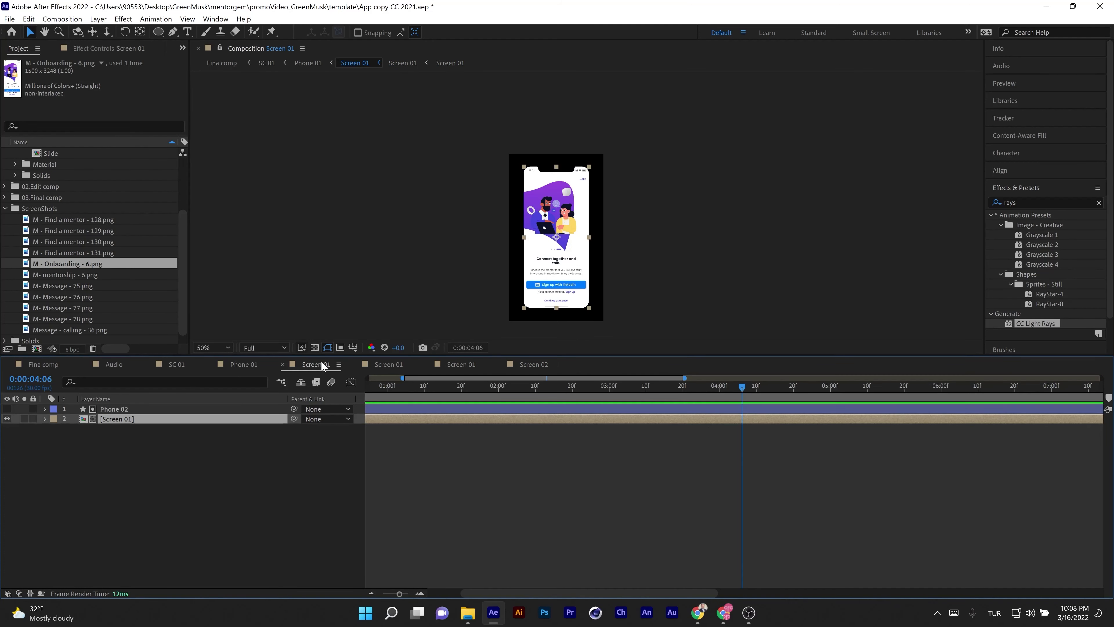
scroll(577, 225, up, 2)
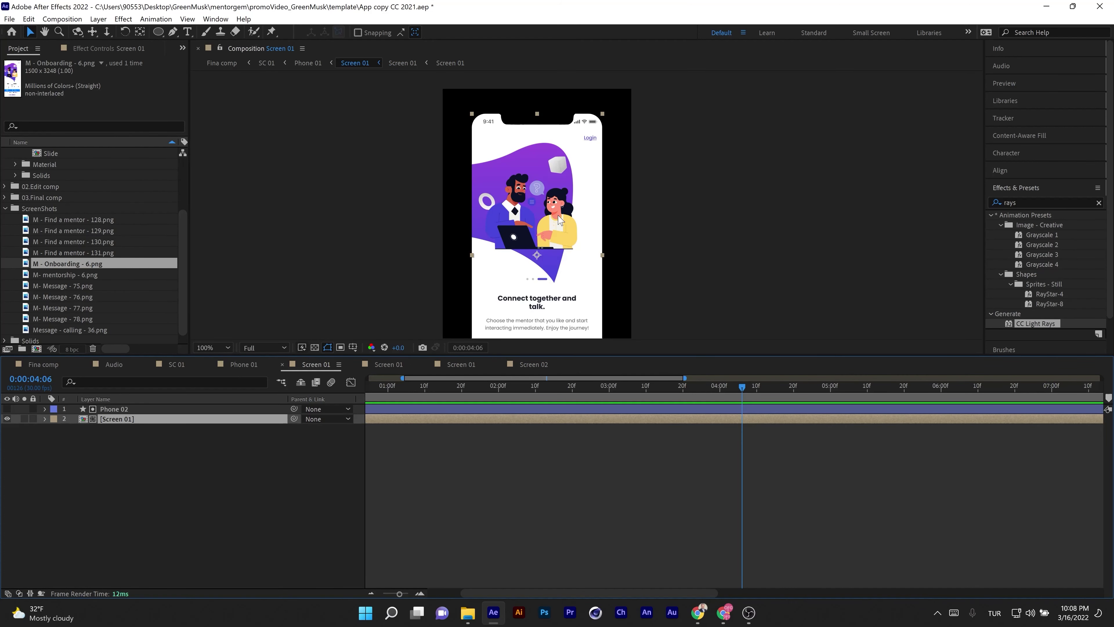
scroll(560, 220, down, 2)
scroll(560, 221, up, 2)
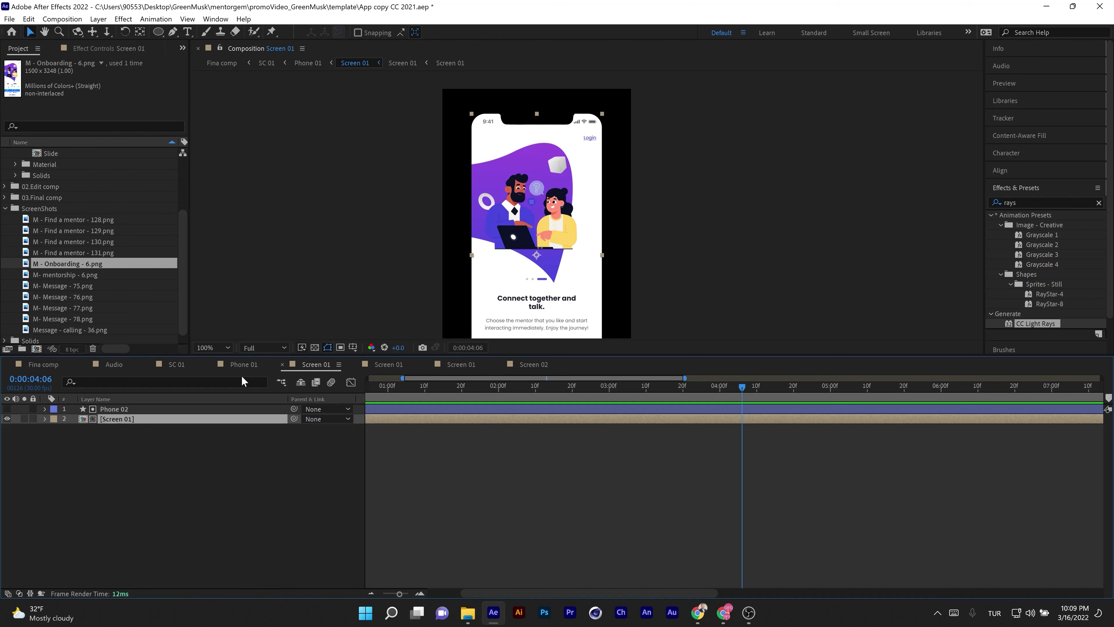
click(243, 364)
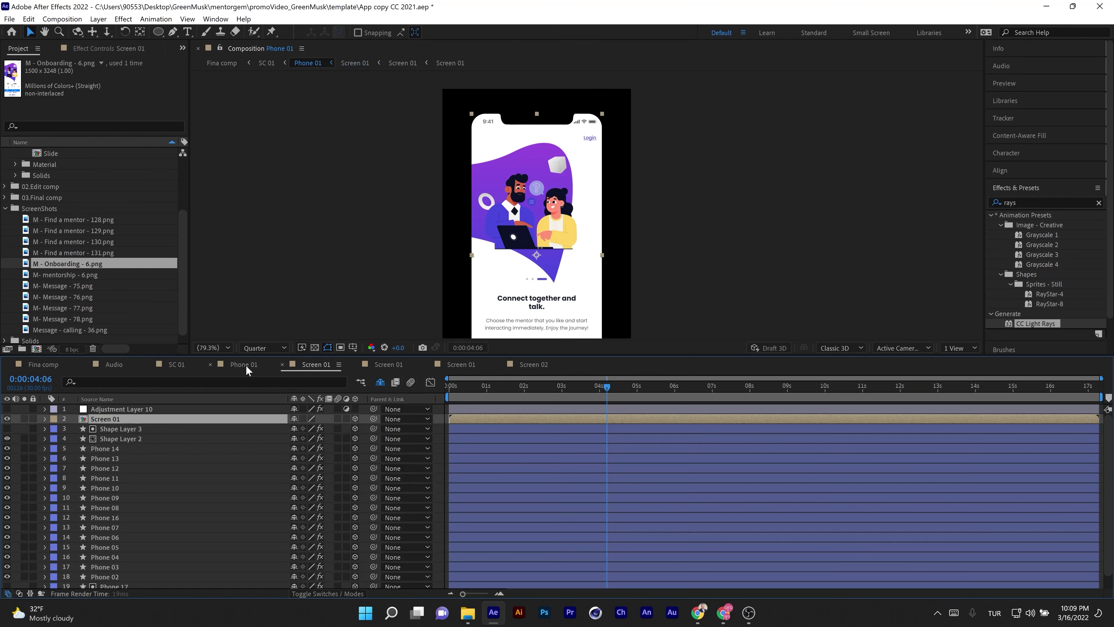
Step: In the Fina comp, end the work area at about two seconds with N and start a preview
click(36, 366)
mouse_move(472, 393)
mouse_down()
mouse_move(408, 399)
mouse_move(451, 365)
mouse_move(417, 403)
mouse_move(400, 395)
mouse_move(469, 384)
mouse_up()
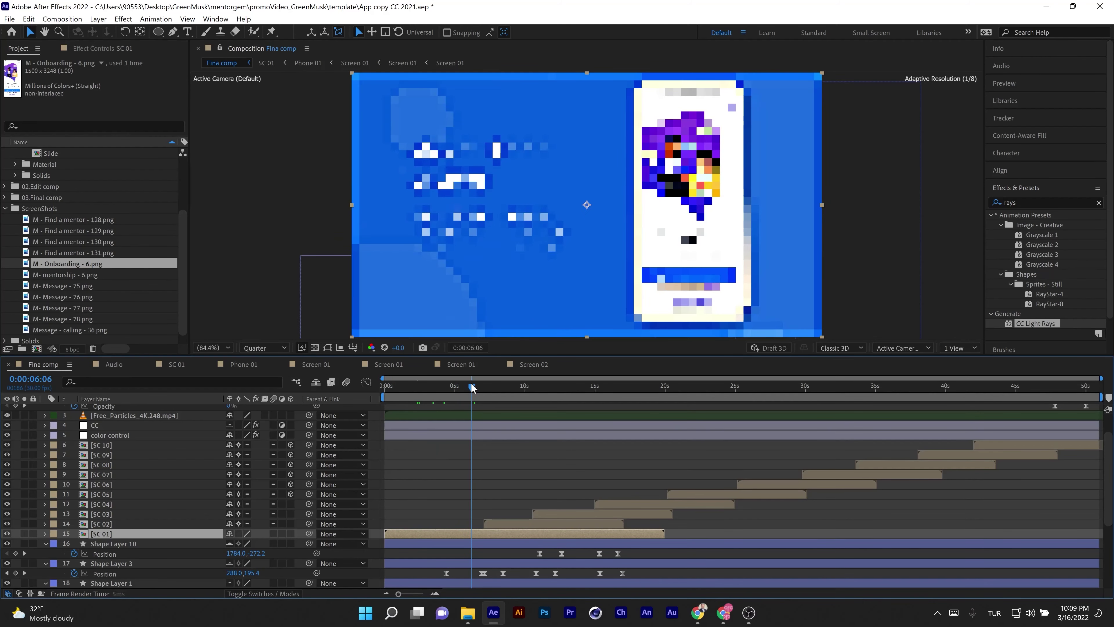
key(n)
key(space)
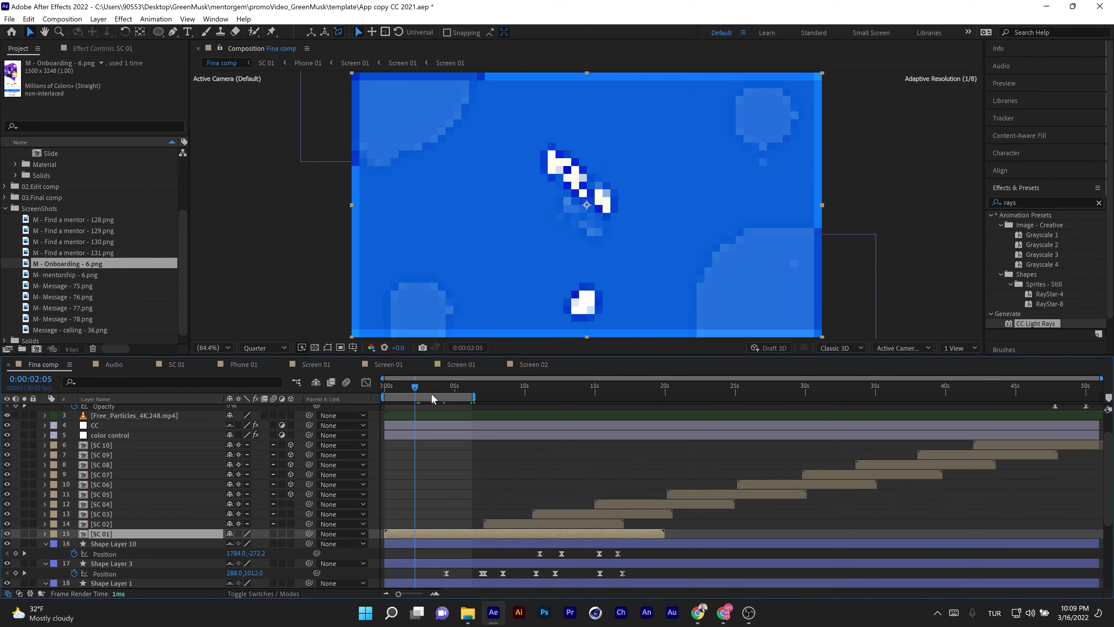
Step: Preview the intro from the first frame, then scrub forward through the phone screens
drag(449, 391, 379, 417)
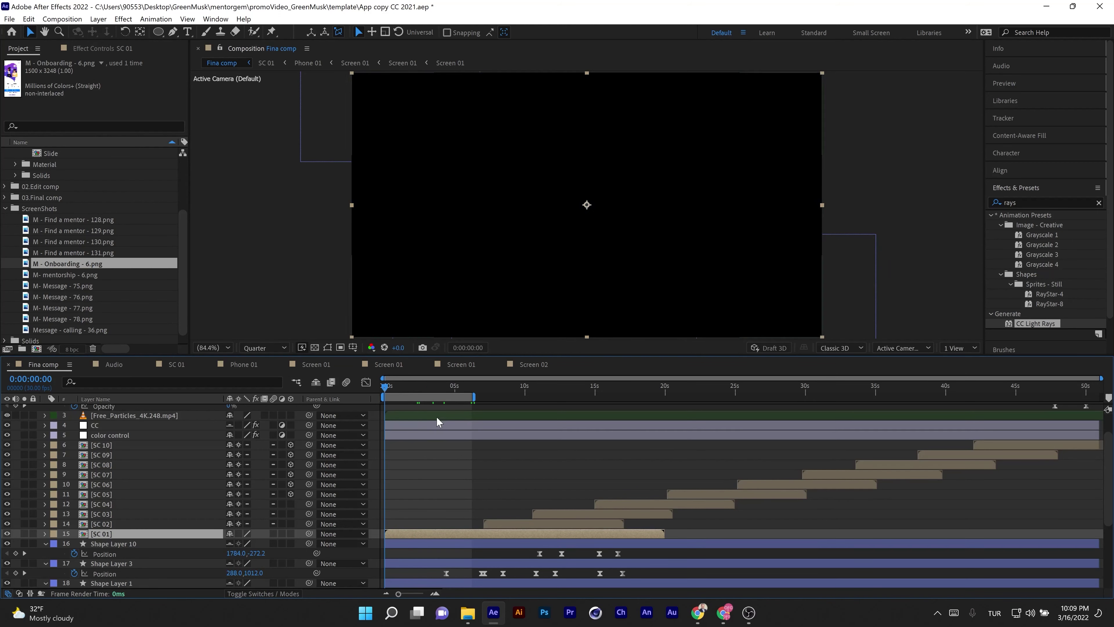
key(space)
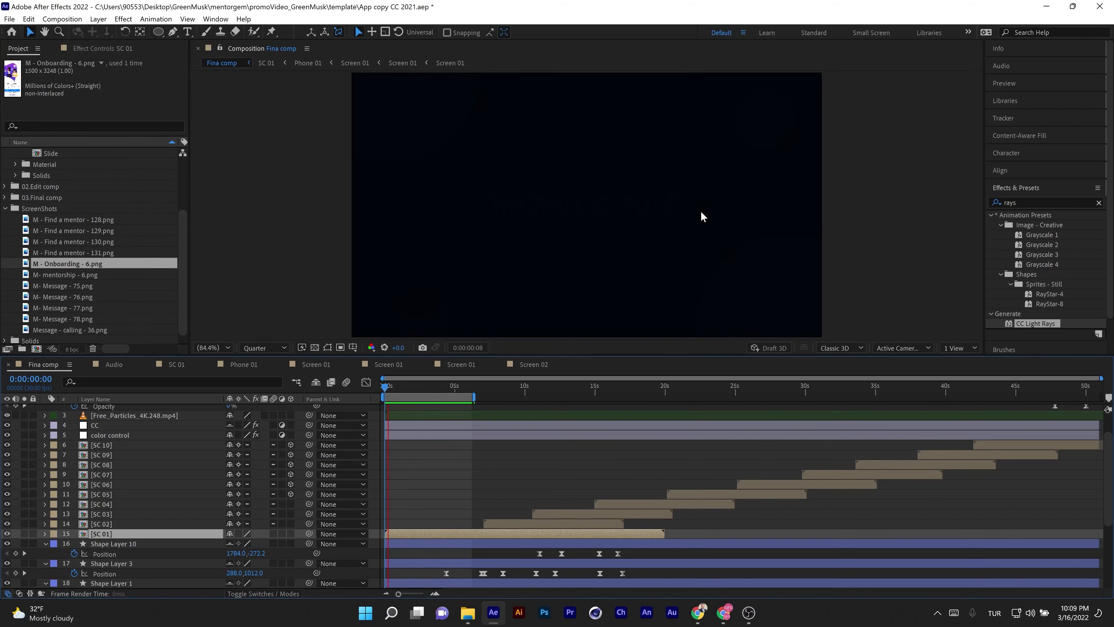
key(space)
drag(416, 392, 437, 383)
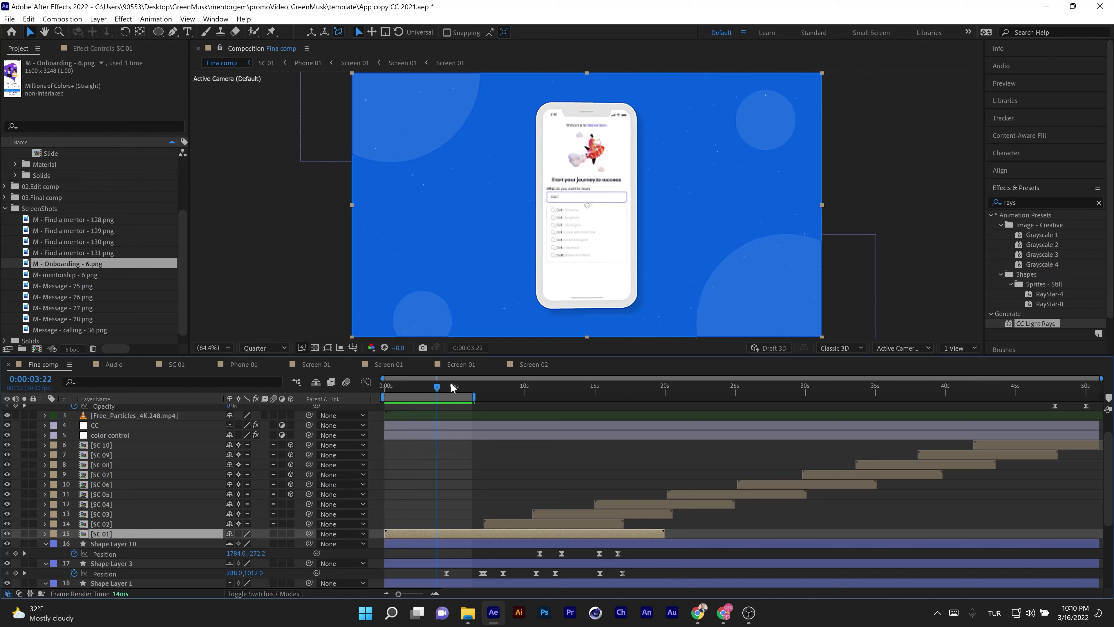
drag(452, 386, 482, 366)
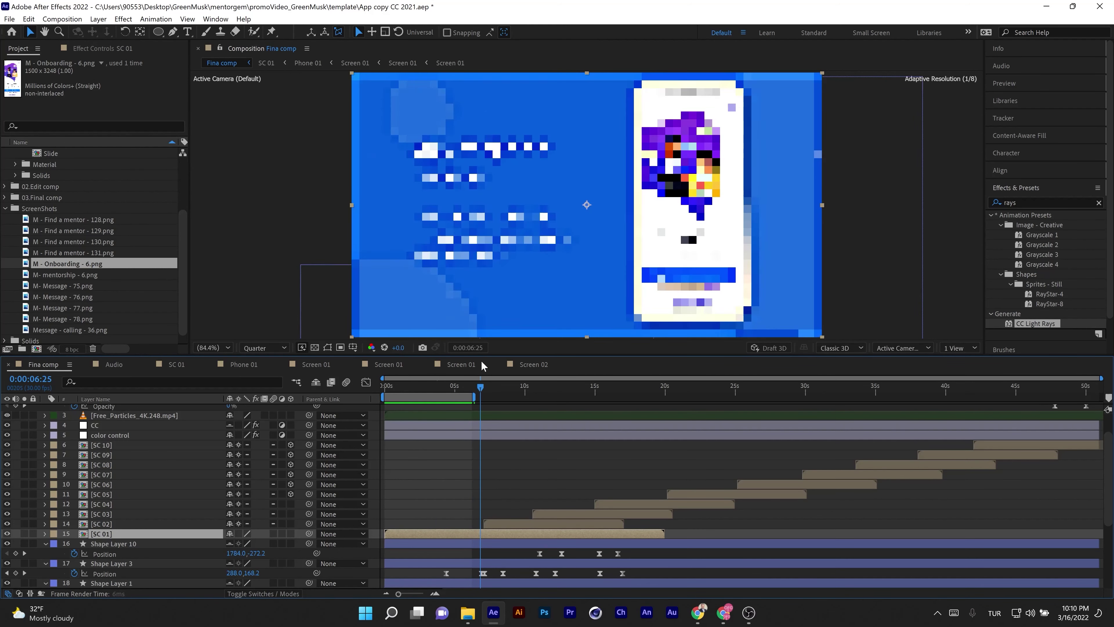
Step: Review the Phone 01 and the three Screen 01 composition tabs
click(244, 366)
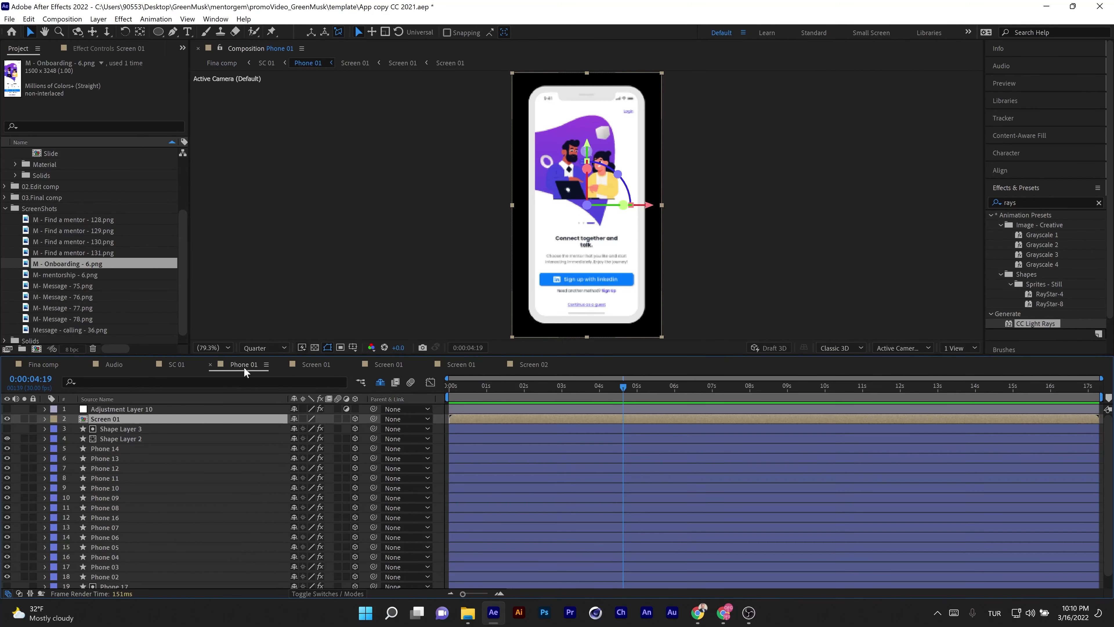
click(328, 365)
click(397, 367)
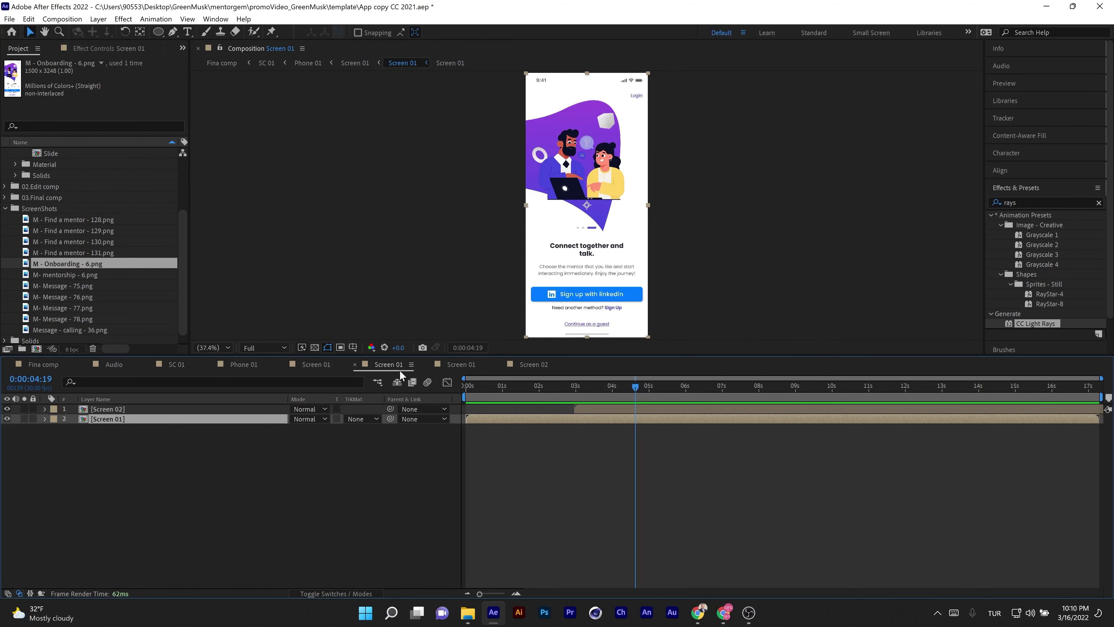
click(460, 366)
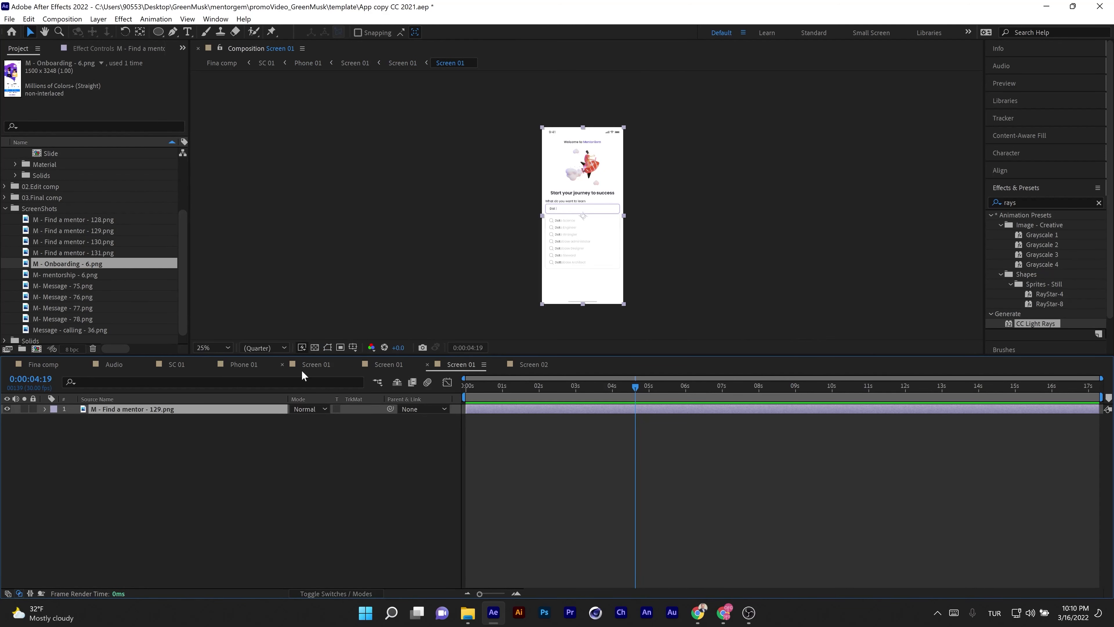
click(246, 365)
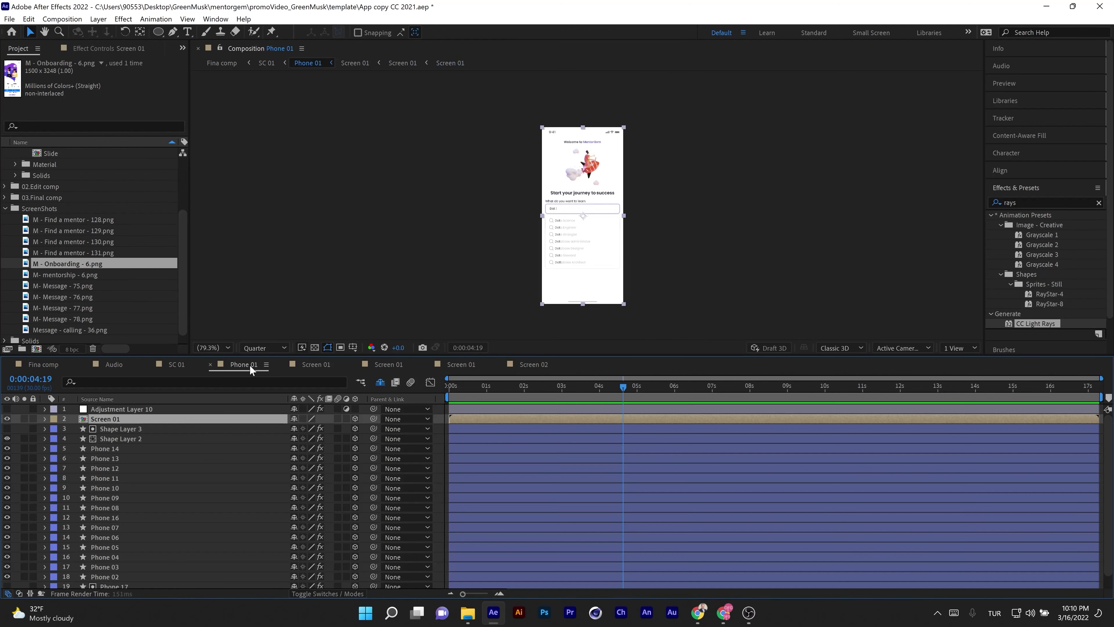
Step: Open the Text 02 precomp from the SC 01 scene composition
click(174, 364)
click(115, 409)
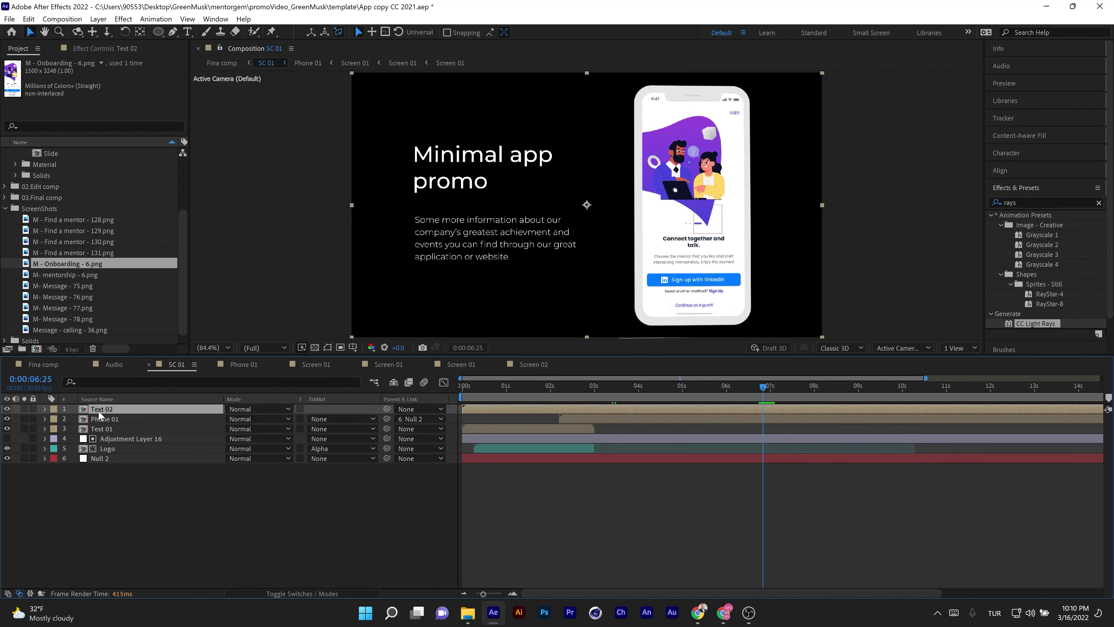
double_click(100, 410)
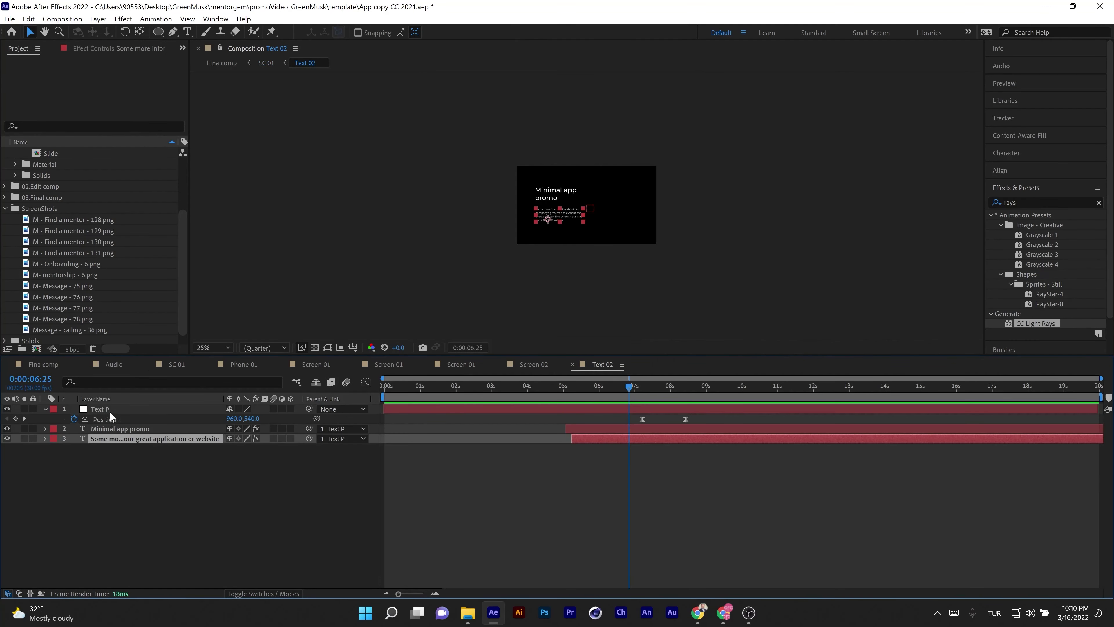
Step: Retype the 'Minimal app promo' headline as 'Our app is ready' and check it in SC 01
scroll(544, 204, up, 4)
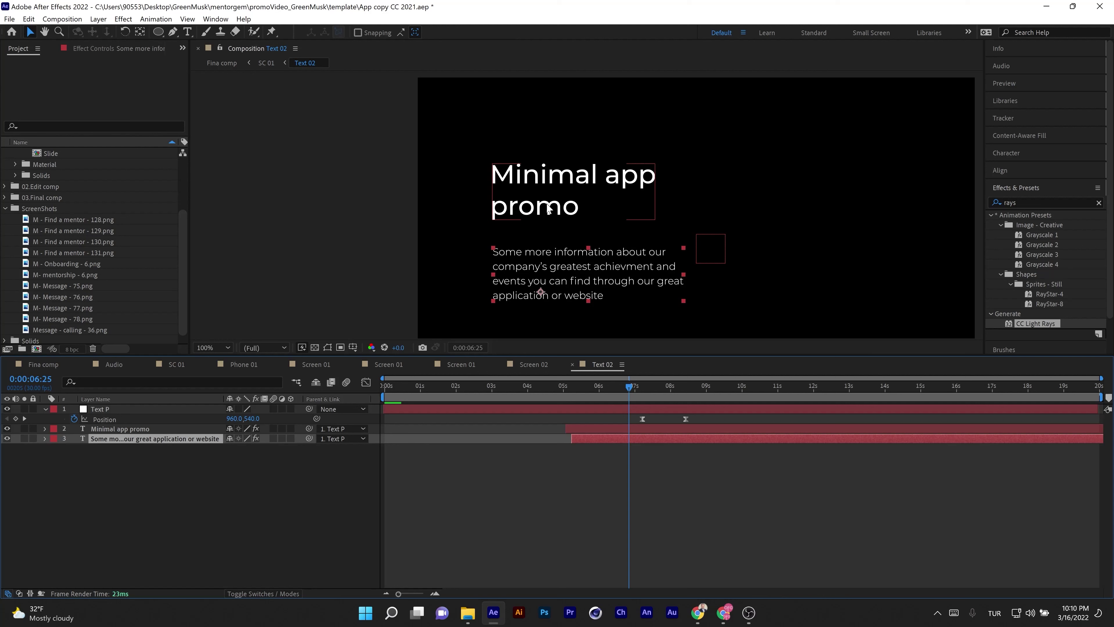
click(565, 184)
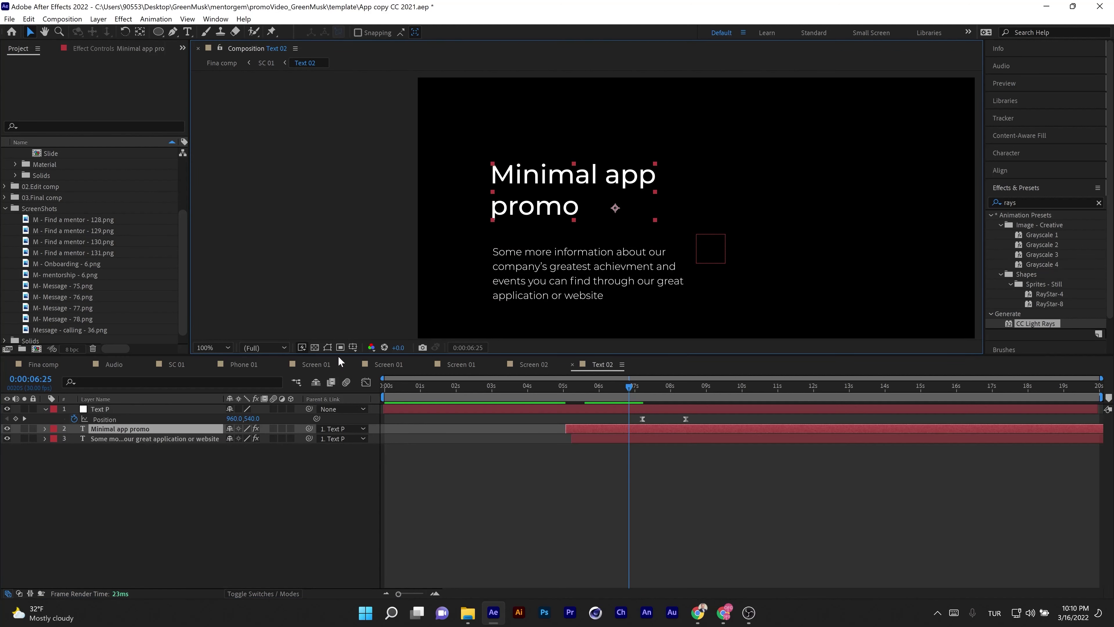
double_click(115, 429)
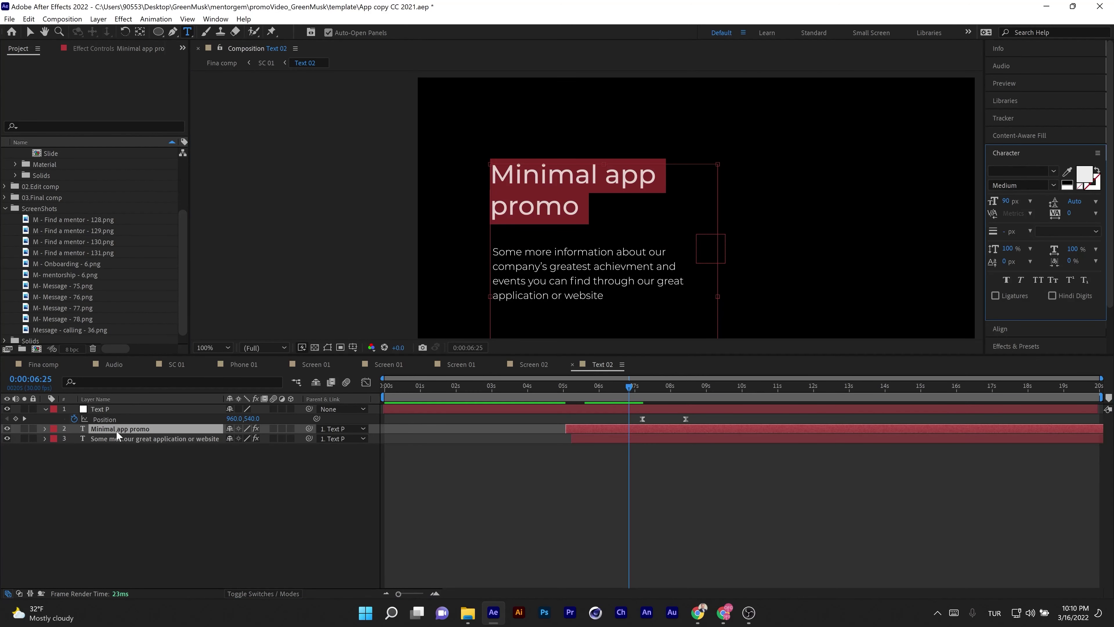
key(Caps_Lock)
text(Our)
key(Caps_Lock)
text(app is ready)
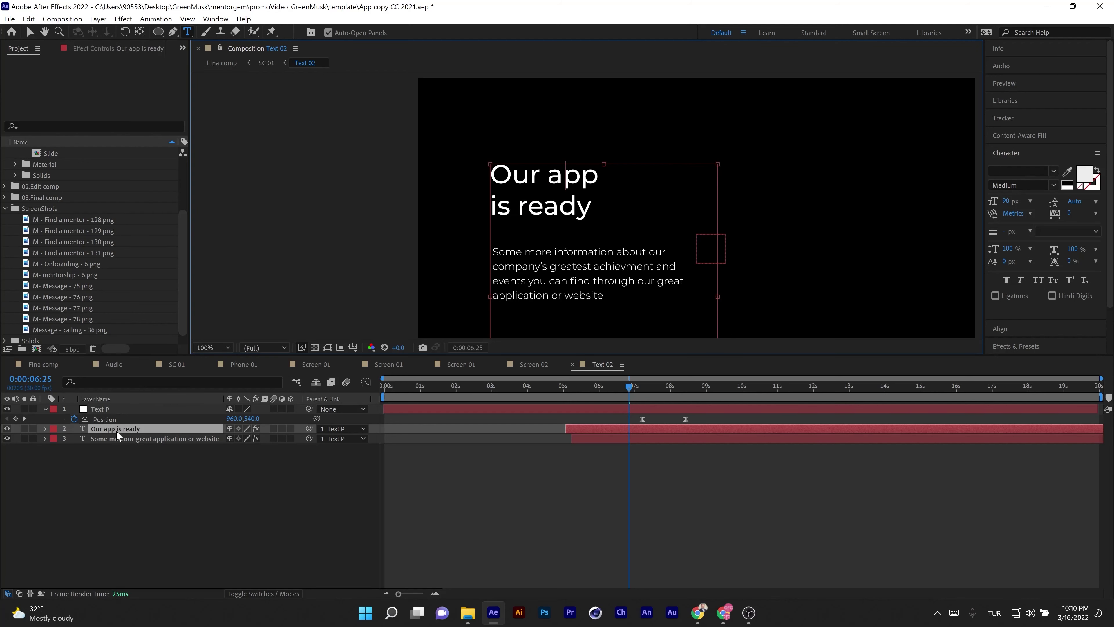
click(176, 367)
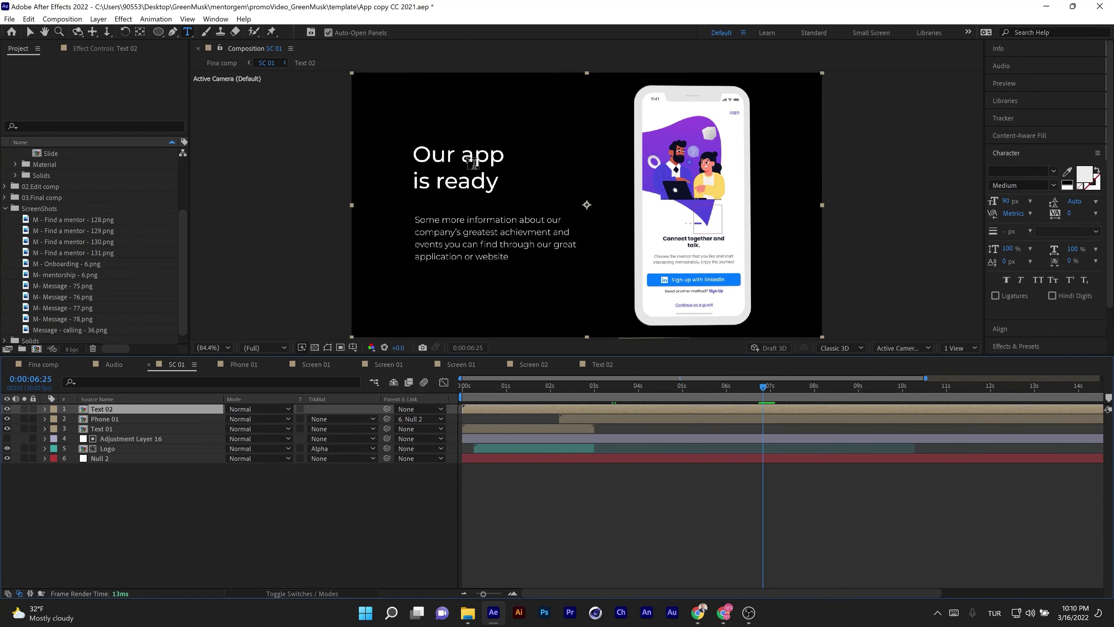
Step: In the Fina comp, scrub to the headline scene around five seconds and select the SC 10 layer
click(44, 368)
drag(429, 386, 468, 379)
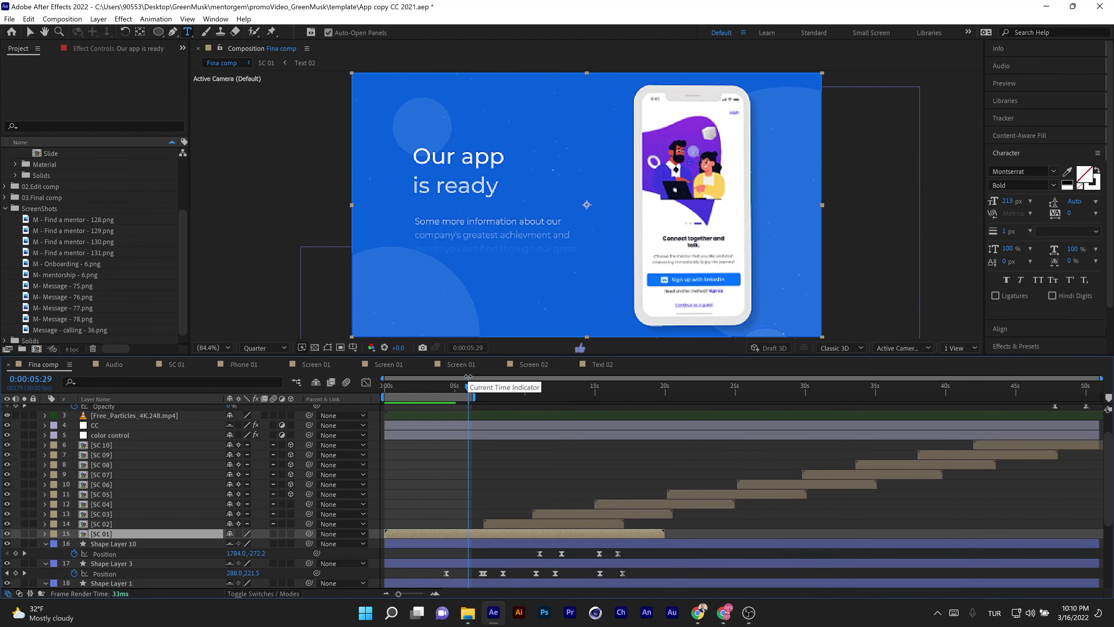
click(112, 382)
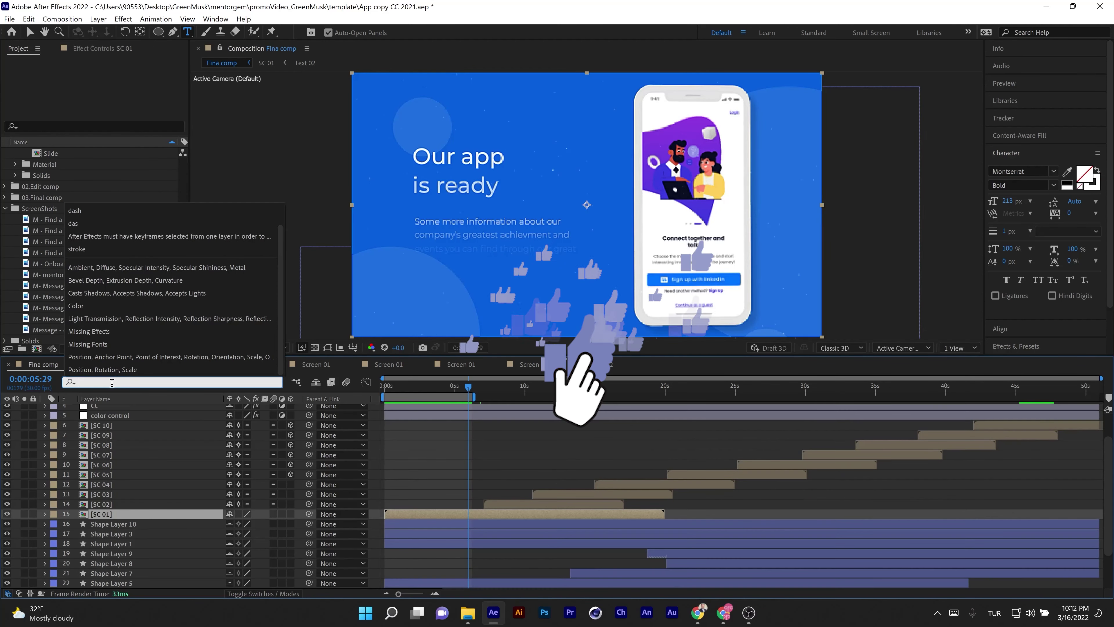
scroll(110, 543, up, 1)
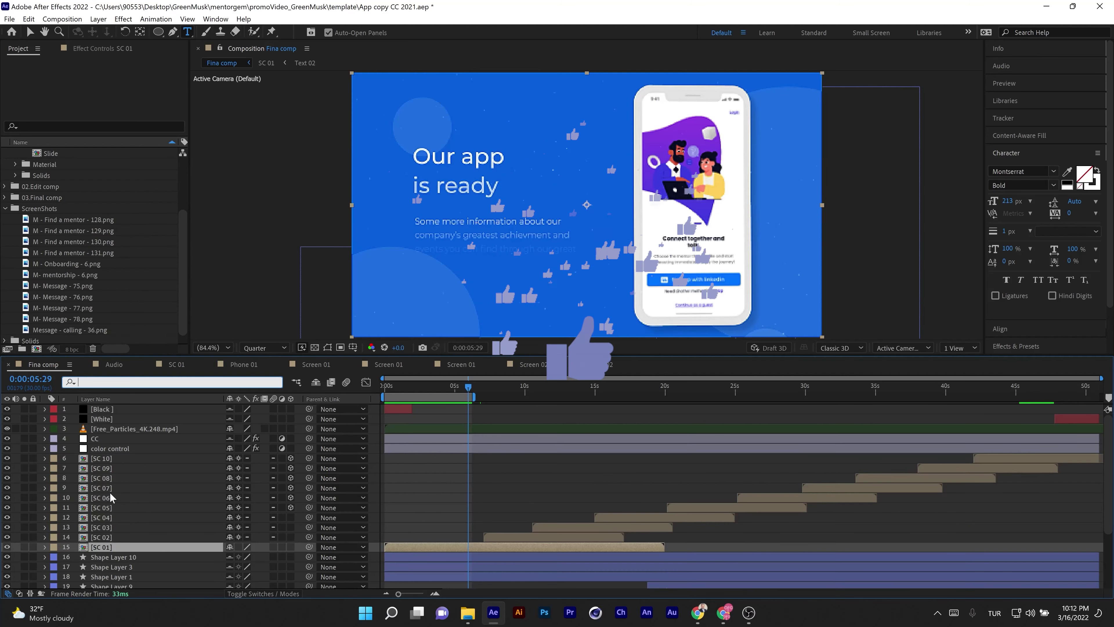
click(115, 459)
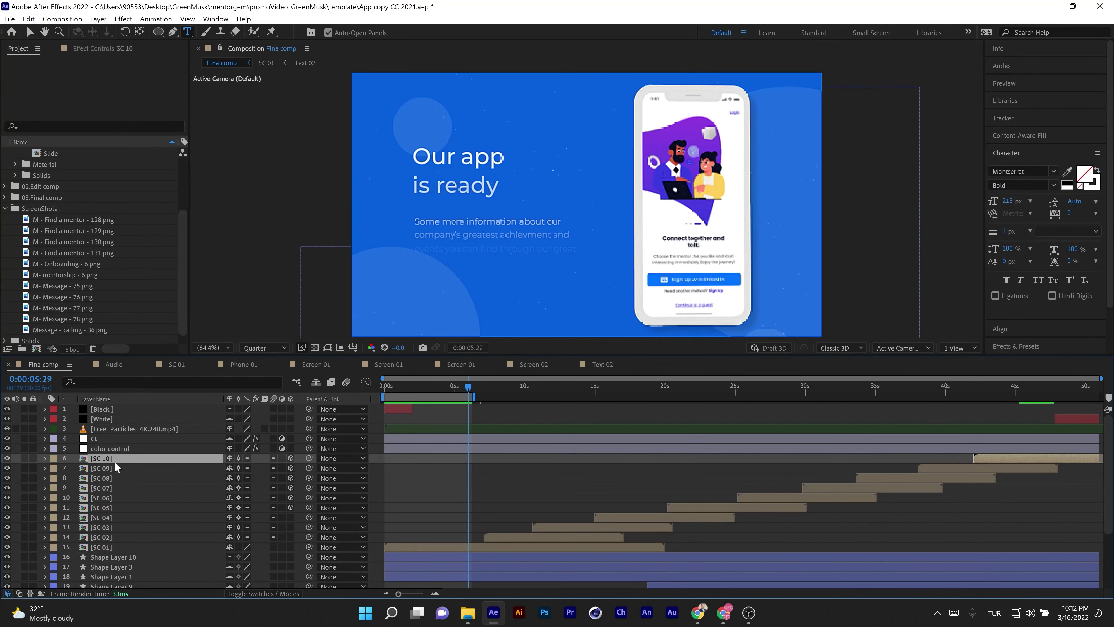